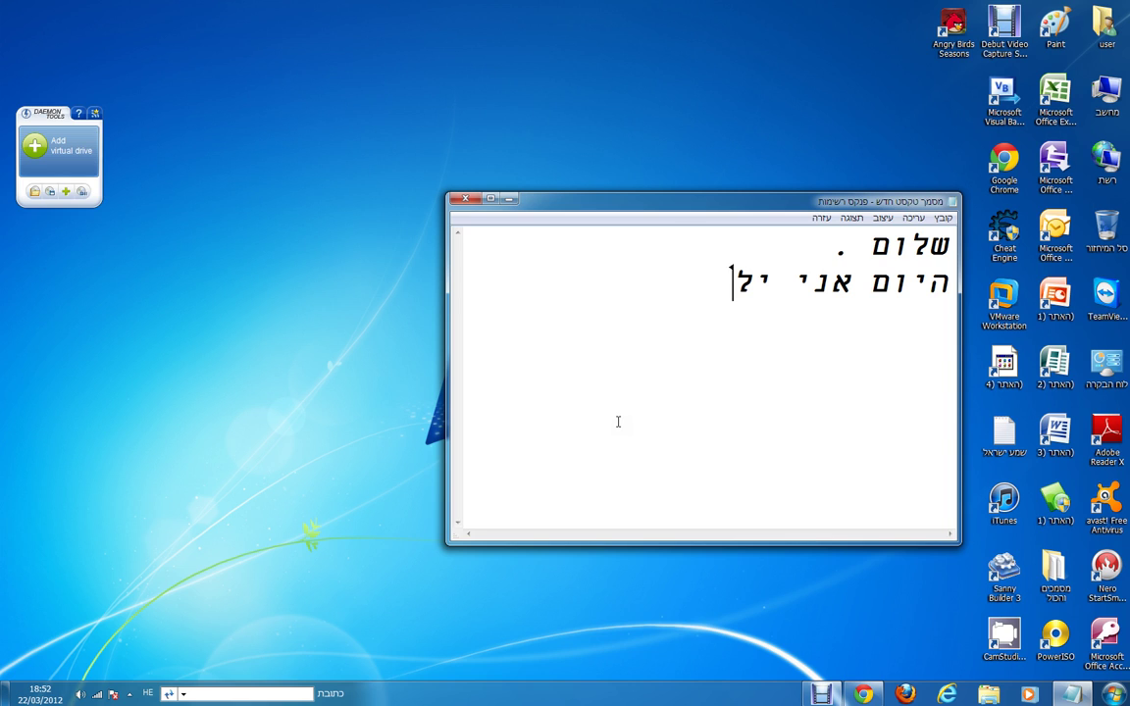
Step: Complete the note's second line so it reads "היום אני ילמד אתכם איך להוריד טלאי לפרו 2012 המלא"
{"action": "type", "text": "מד אתכם"}
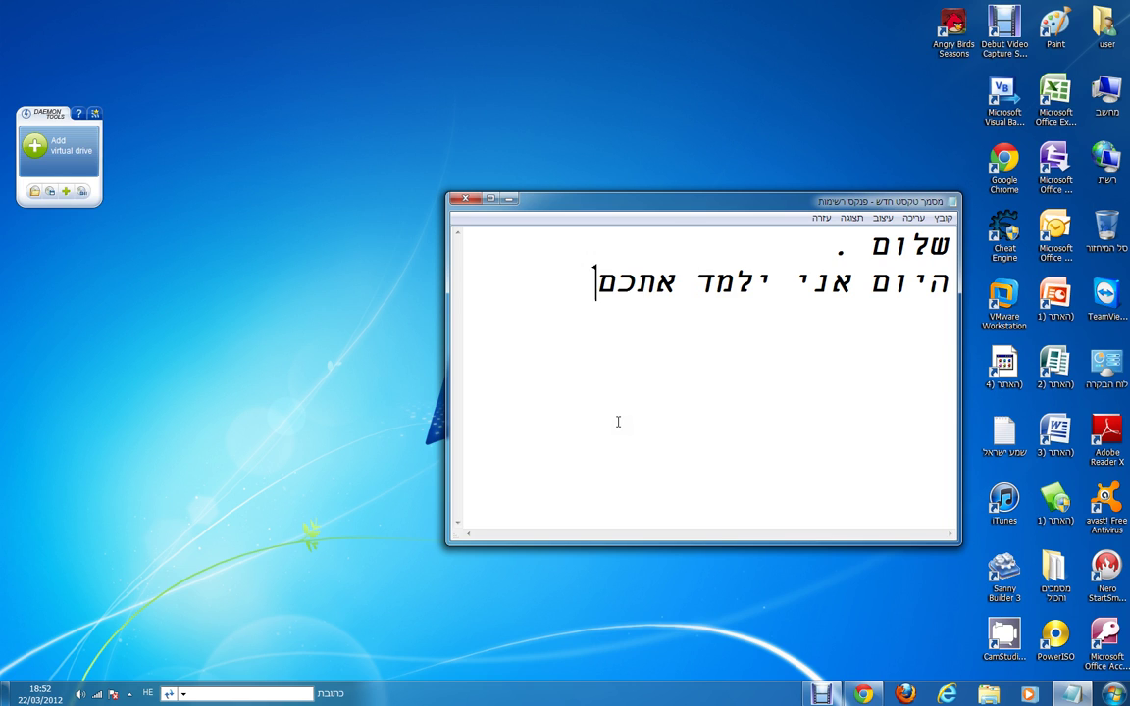
{"action": "type", "text": " איך להו"}
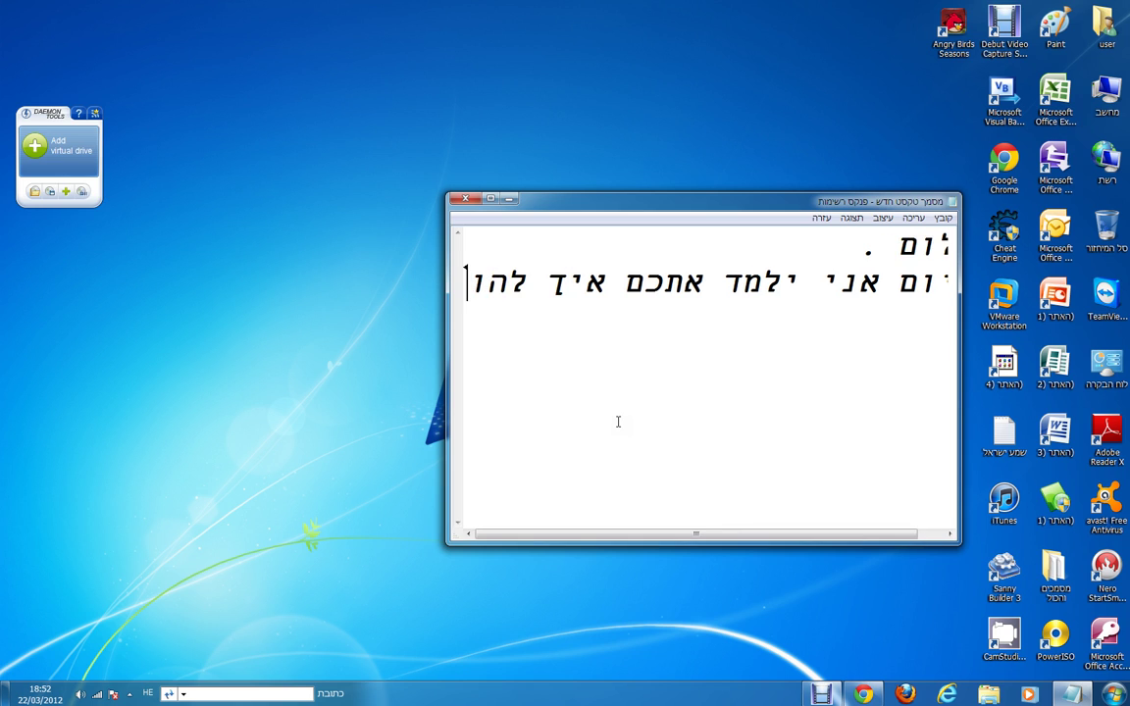
{"action": "type", "text": "ריד"}
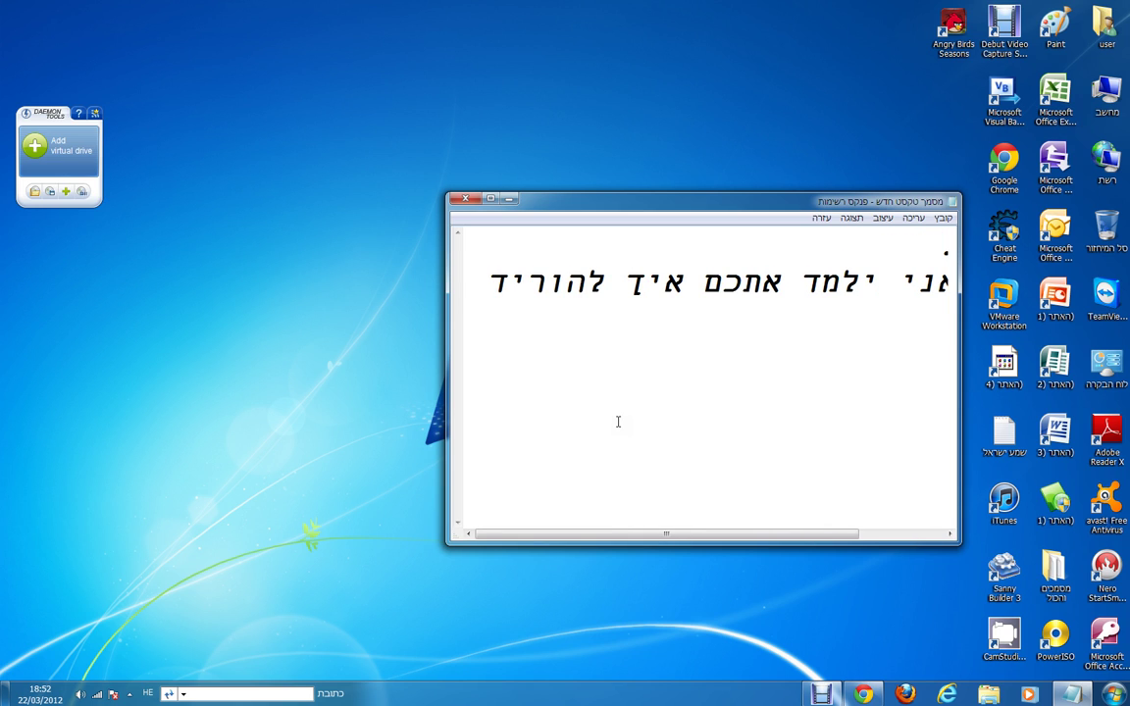
{"action": "type", "text": " טלאי"}
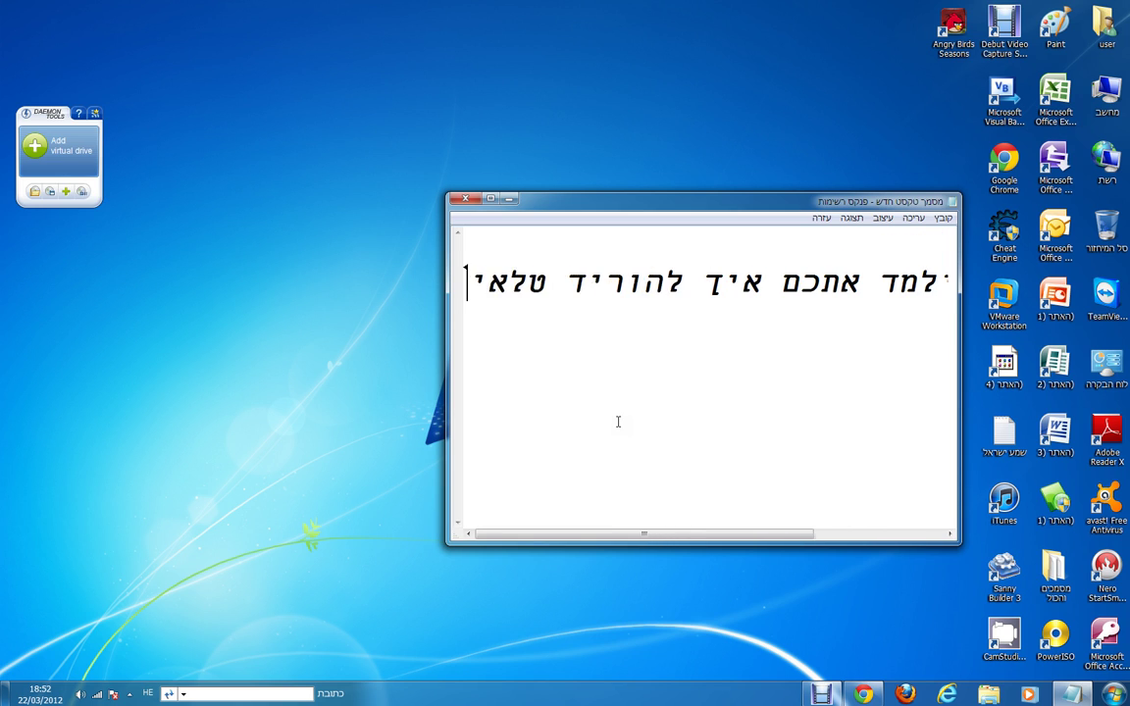
{"action": "type", "text": " ל"}
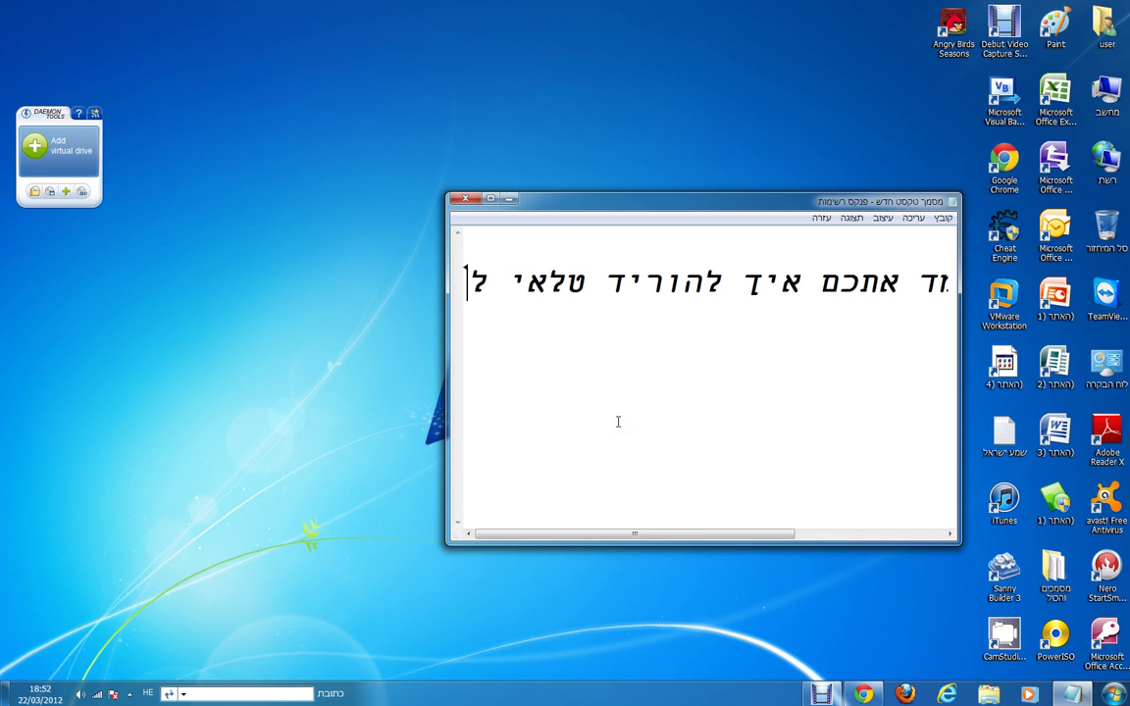
{"action": "type", "text": "פרו"}
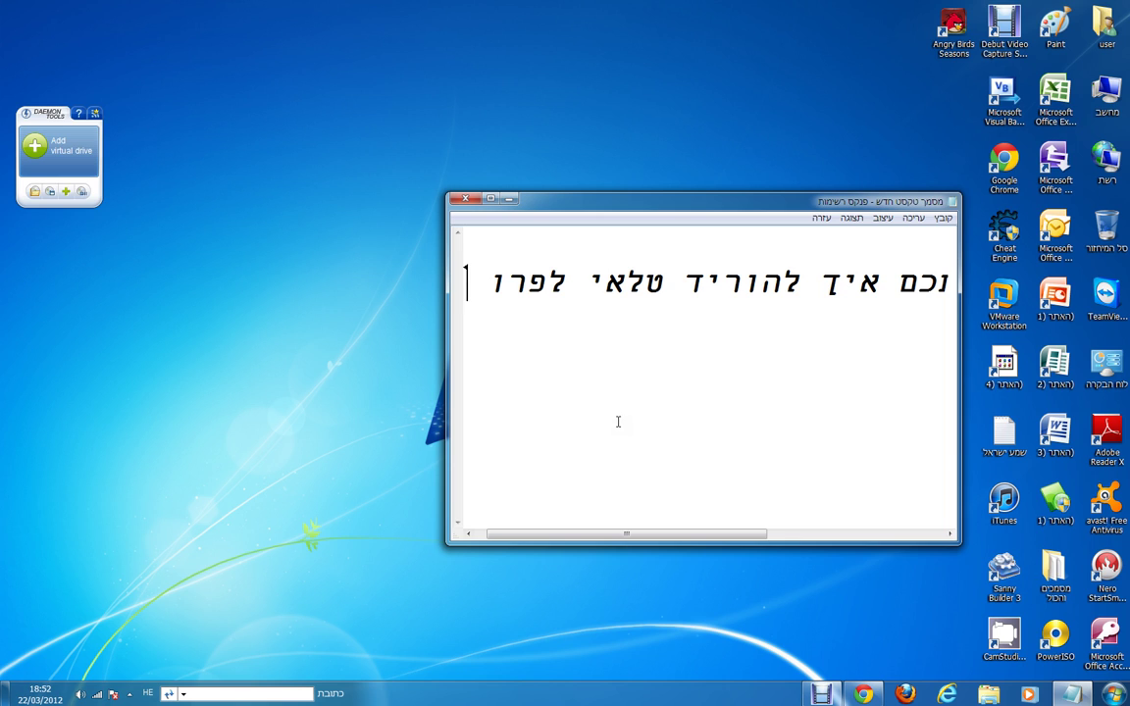
{"action": "left_click_drag", "start_coordinate": [583, 534], "coordinate": [222, 534]}
{"action": "type", "text": "2012"}
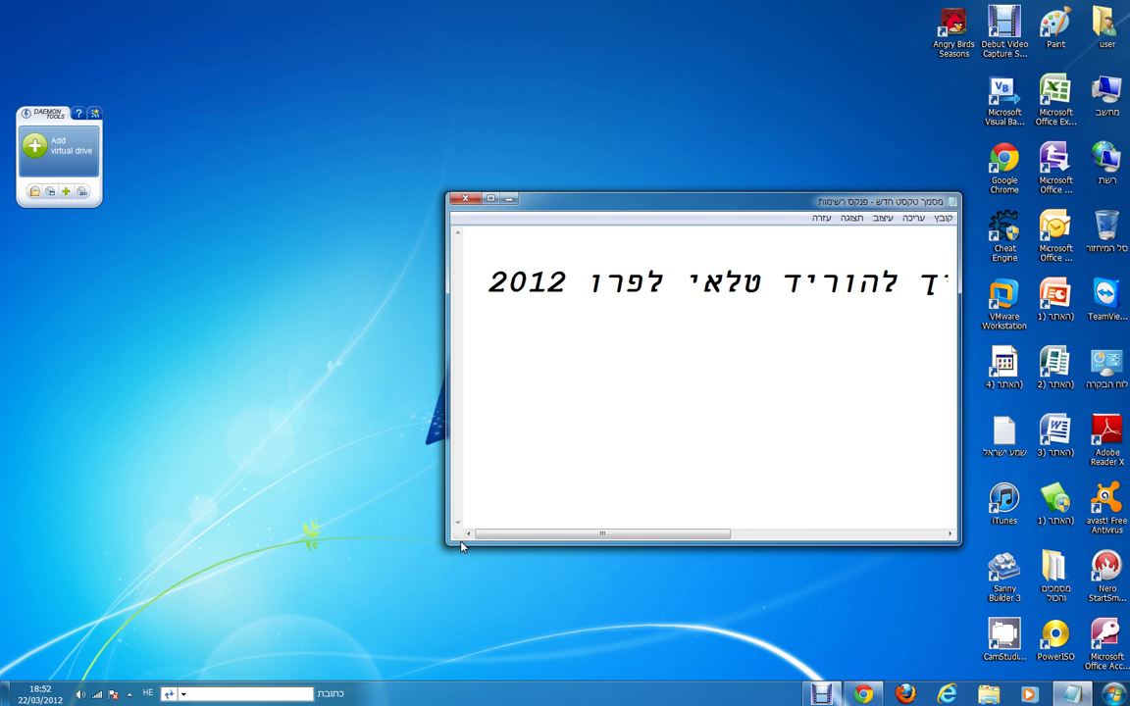
{"action": "type", "text": " המלא"}
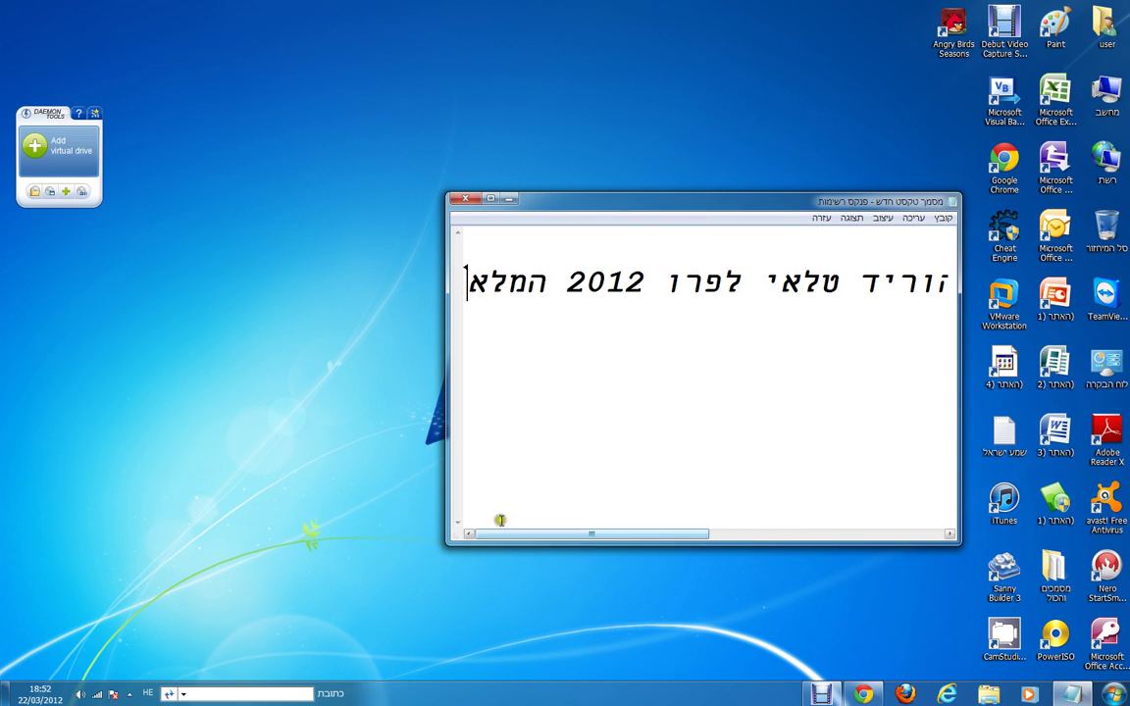
Step: Delete the greeting and the introductory sentence from the note
{"action": "left_click_drag", "start_coordinate": [584, 537], "coordinate": [835, 537]}
{"action": "left_click", "coordinate": [884, 387]}
{"action": "key", "text": "BackSpace"}
{"action": "key", "text": "BackSpace"}
{"action": "key", "text": "BackSpace"}
{"action": "key", "text": "BackSpace"}
{"action": "key", "text": "BackSpace"}
{"action": "key", "text": "BackSpace"}
{"action": "key", "text": "BackSpace"}
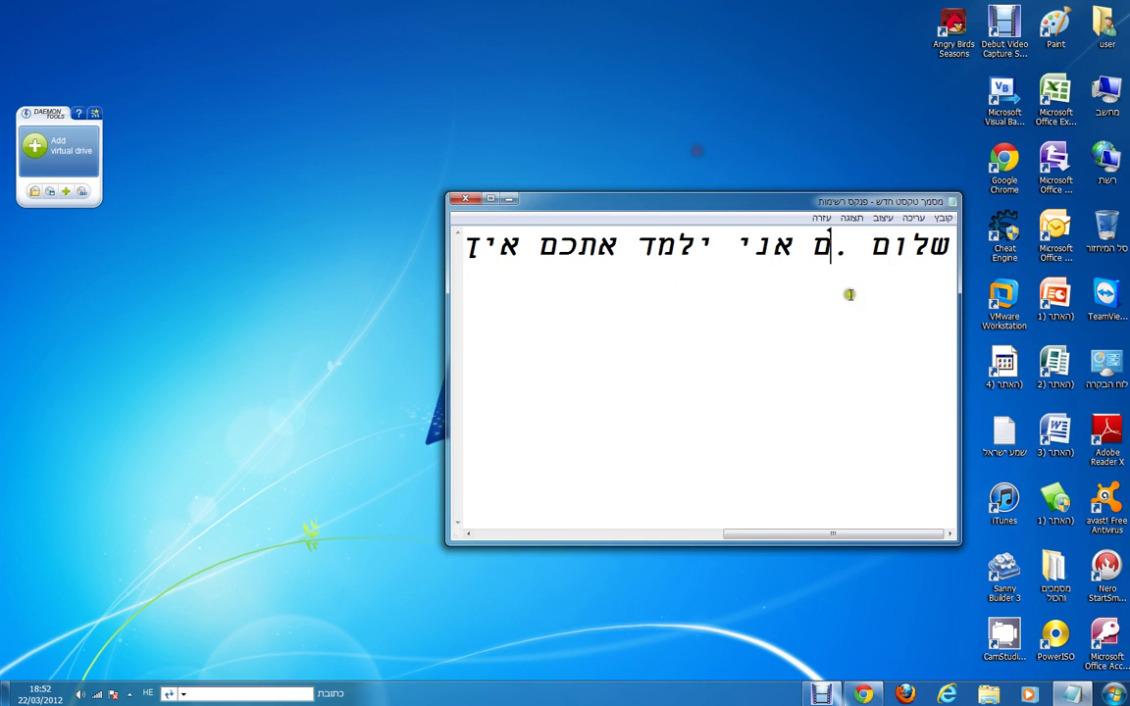
{"action": "key", "text": "Delete"}
{"action": "key", "text": "Delete"}
{"action": "key", "text": "Delete"}
{"action": "key", "text": "Delete"}
{"action": "key", "text": "Delete"}
{"action": "key", "text": "Delete"}
{"action": "key", "text": "Delete"}
{"action": "key", "text": "Delete"}
{"action": "key", "text": "Delete"}
{"action": "key", "text": "Delete"}
{"action": "key", "text": "Delete"}
{"action": "left_click_drag", "start_coordinate": [668, 310], "coordinate": [895, 388]}
{"action": "key", "text": "Delete"}
{"action": "key", "text": "BackSpace"}
{"action": "key", "text": "BackSpace"}
{"action": "key", "text": "BackSpace"}
{"action": "key", "text": "BackSpace"}
{"action": "key", "text": "BackSpace"}
{"action": "key", "text": "BackSpace"}
{"action": "key", "text": "BackSpace"}
{"action": "key", "text": "BackSpace"}
{"action": "key", "text": "BackSpace"}
{"action": "key", "text": "BackSpace"}
{"action": "key", "text": "BackSpace"}
{"action": "key", "text": "BackSpace"}
{"action": "key", "text": "BackSpace"}
{"action": "key", "text": "BackSpace"}
{"action": "key", "text": "BackSpace"}
{"action": "key", "text": "BackSpace"}
{"action": "key", "text": "BackSpace"}
{"action": "key", "text": "BackSpace"}
{"action": "key", "text": "BackSpace"}
{"action": "key", "text": "BackSpace"}
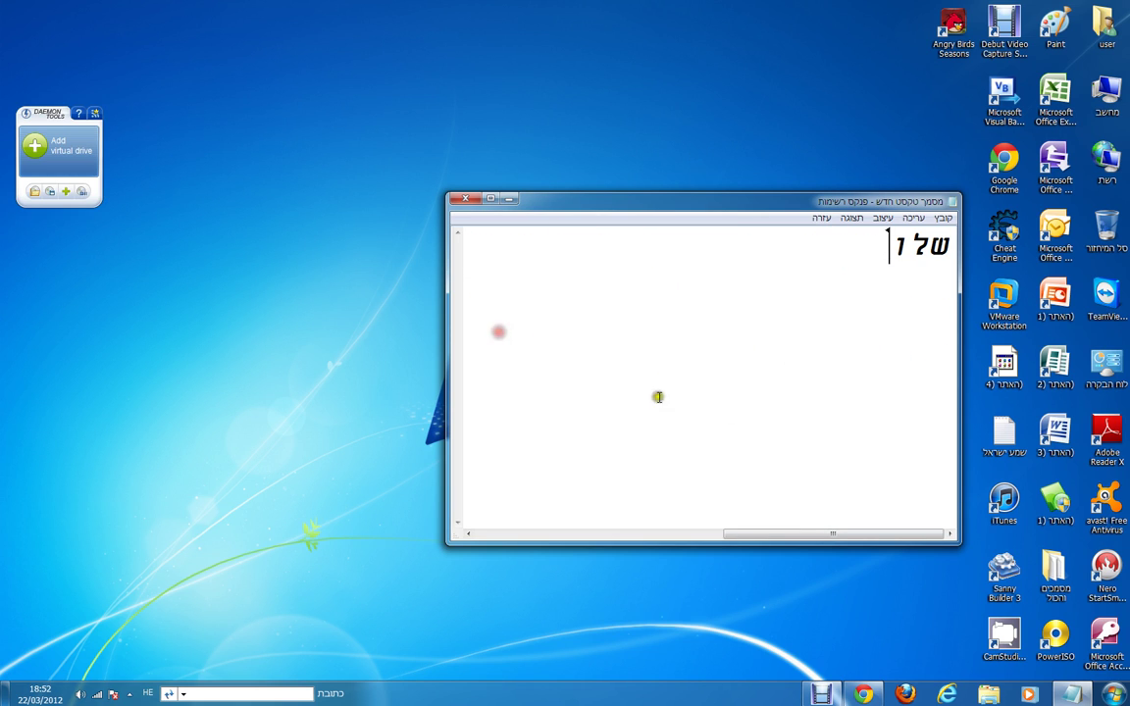
Step: Write "דבר רשאו ן:" as the note's heading line
{"action": "type", "text": "דבר"}
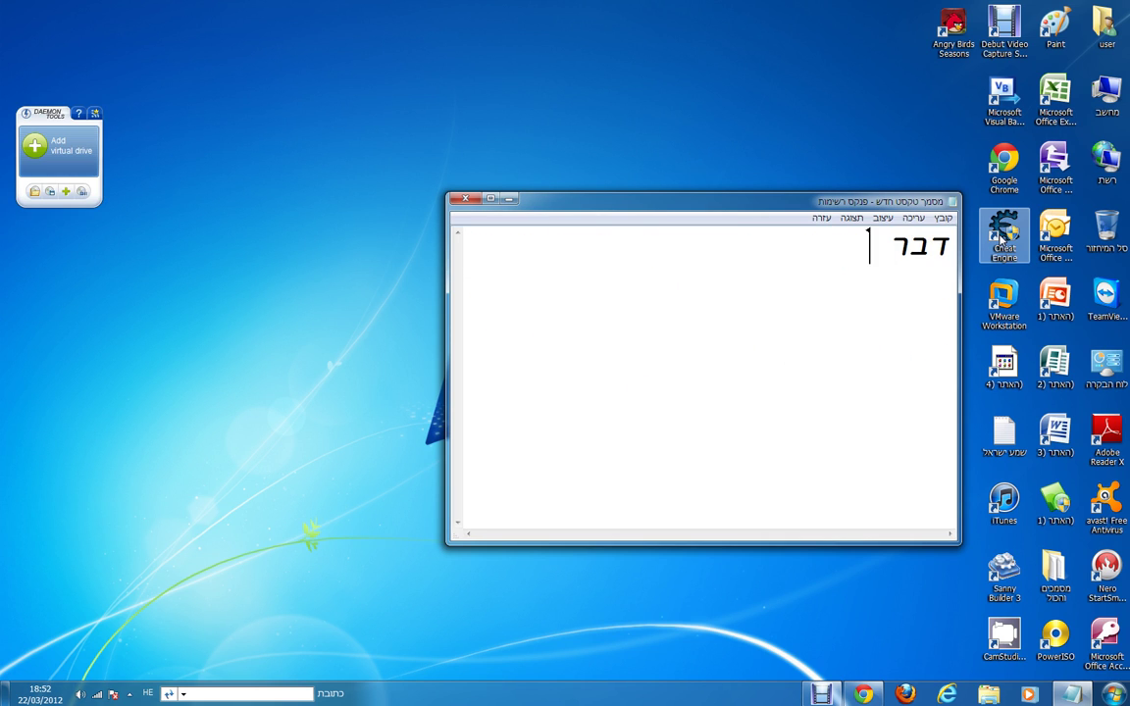
{"action": "type", "text": " רא"}
{"action": "key", "text": "BackSpace"}
{"action": "type", "text": "ראשו ן:"}
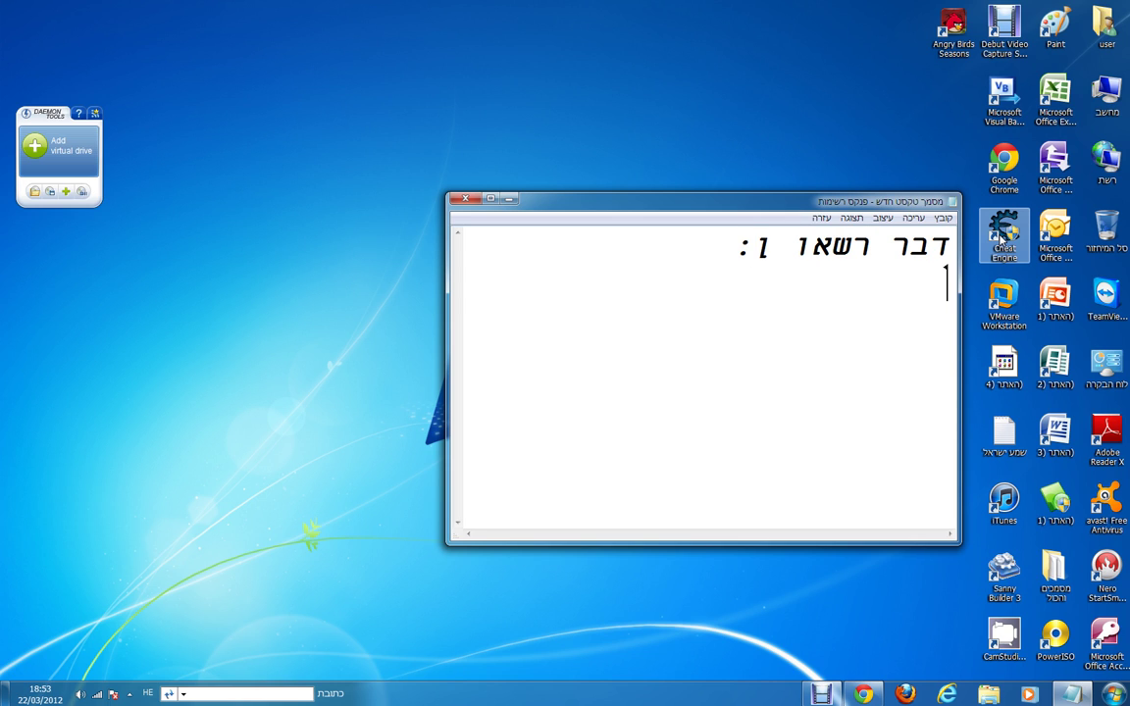
Step: Add the line "כנסו לגוגל רשמו טלאי לפרו 2012 למחשב להורדה" below the heading
{"action": "type", "text": "כנס"}
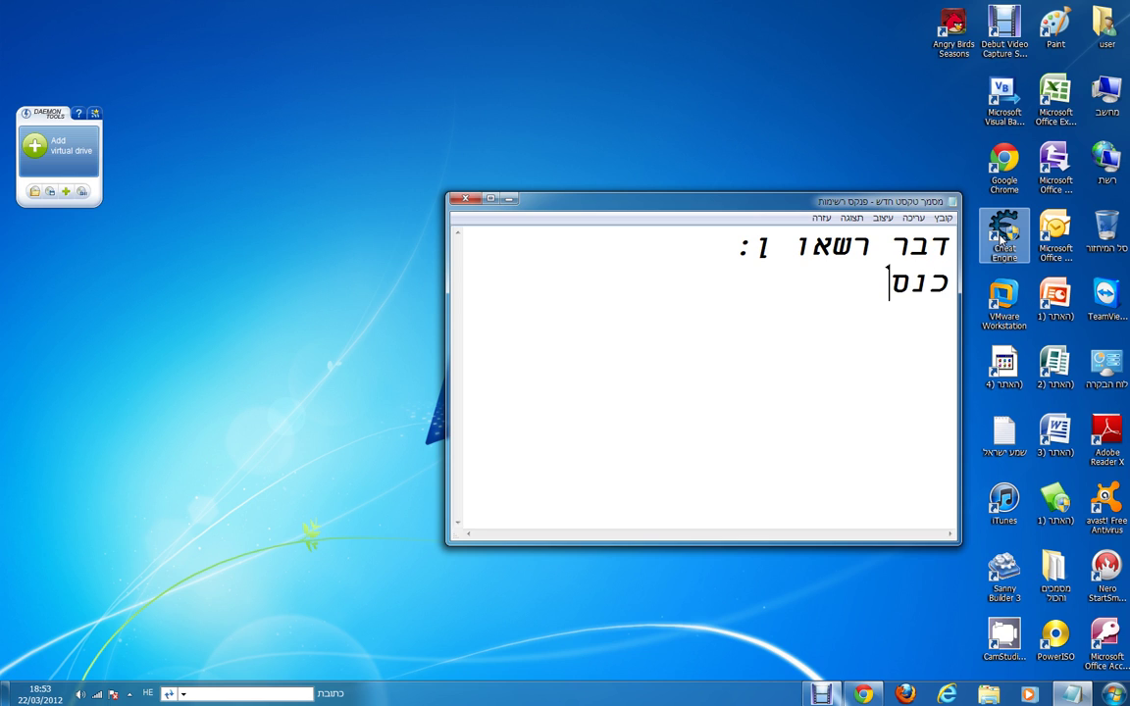
{"action": "type", "text": "ו לגו"}
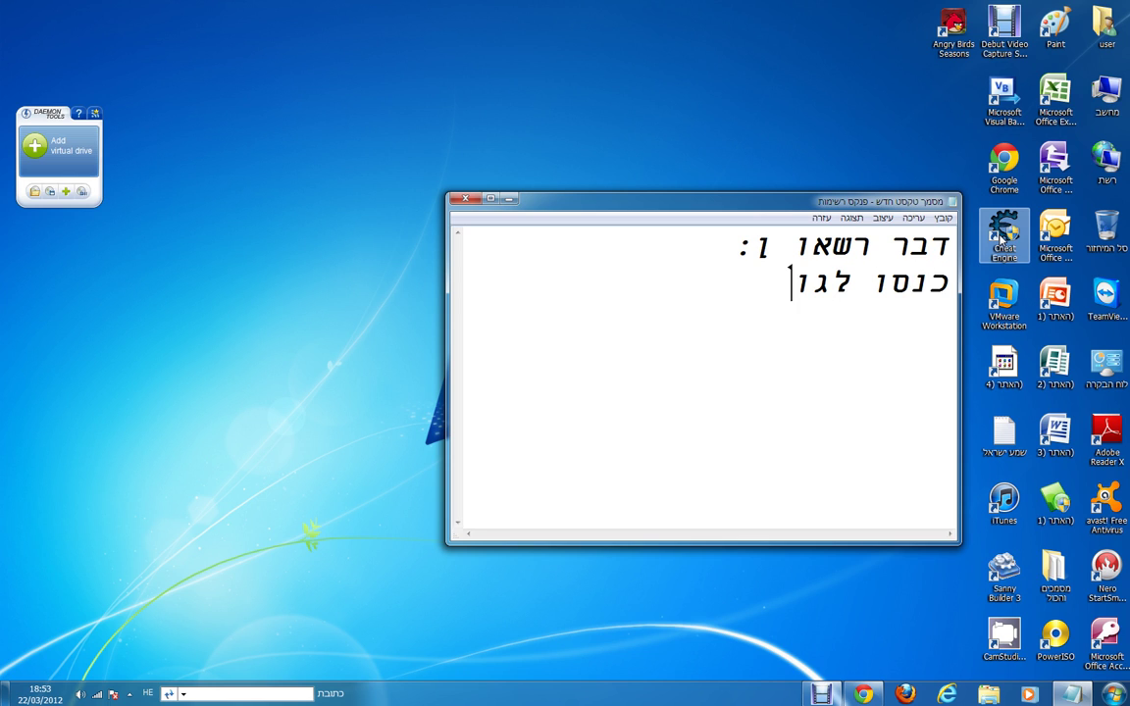
{"action": "type", "text": "גל רשמ"}
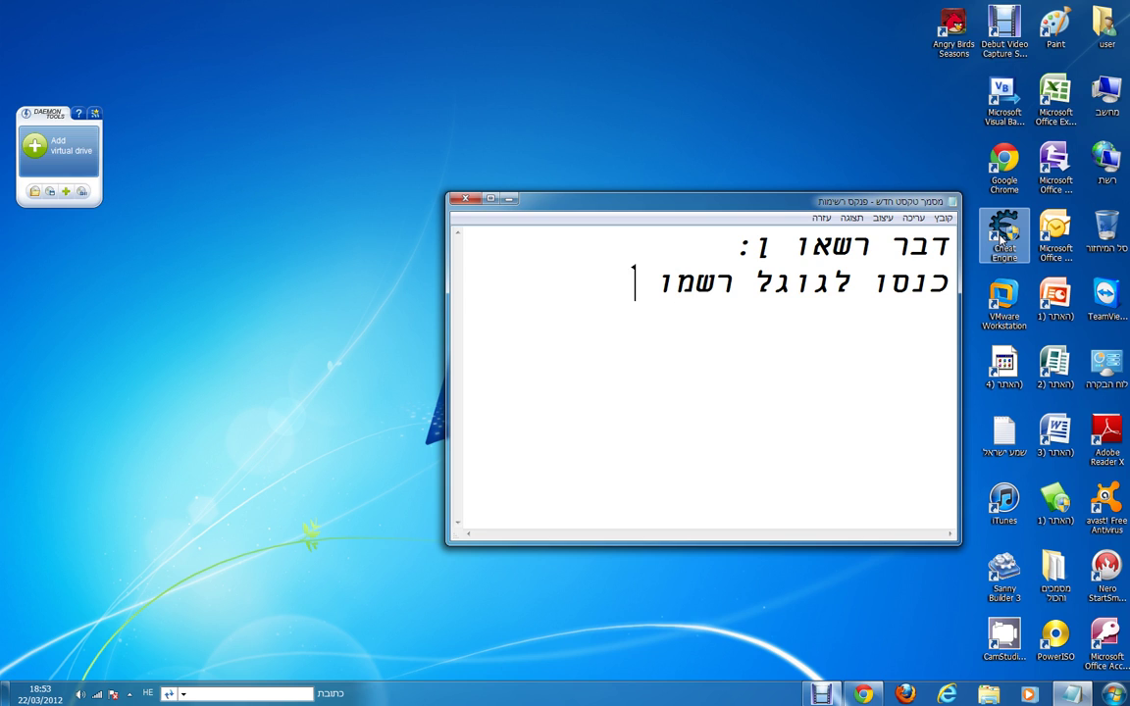
{"action": "type", "text": "ו טלאי"}
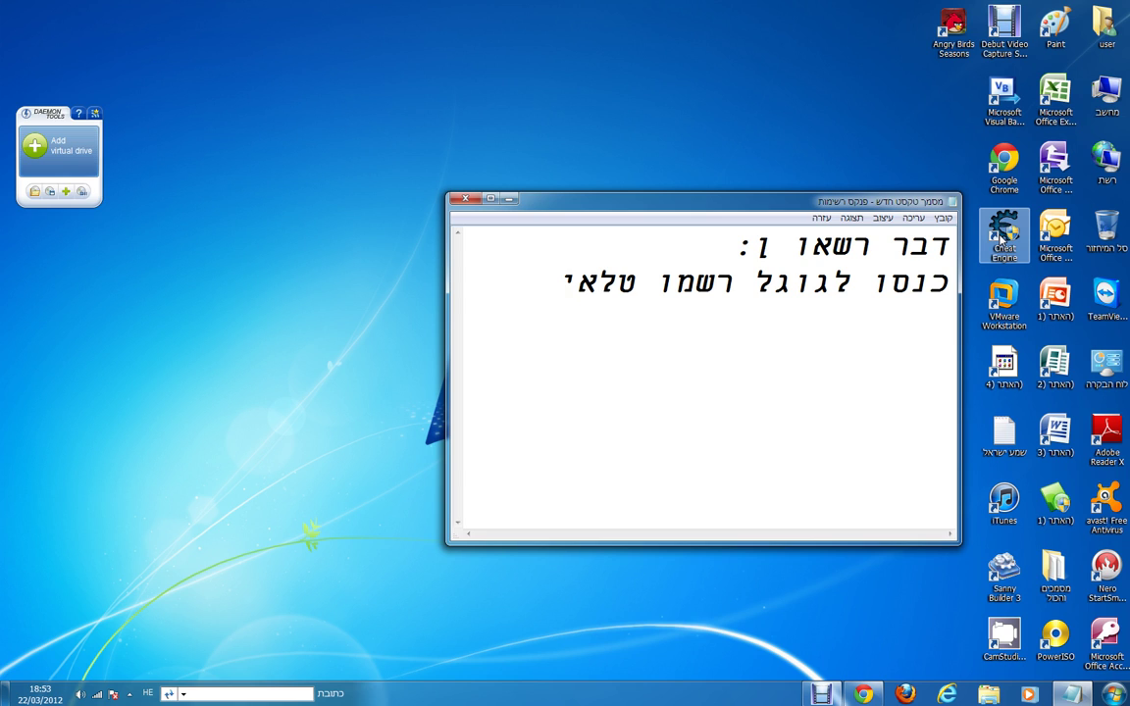
{"action": "type", "text": " לפרו"}
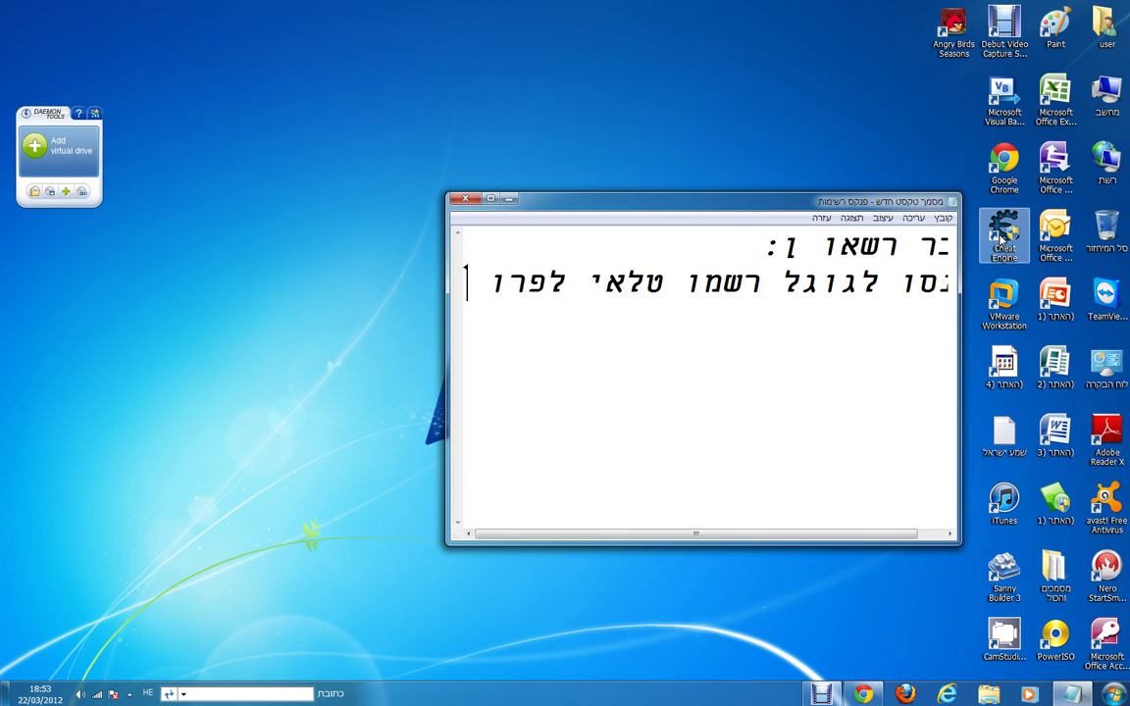
{"action": "type", "text": " 2012"}
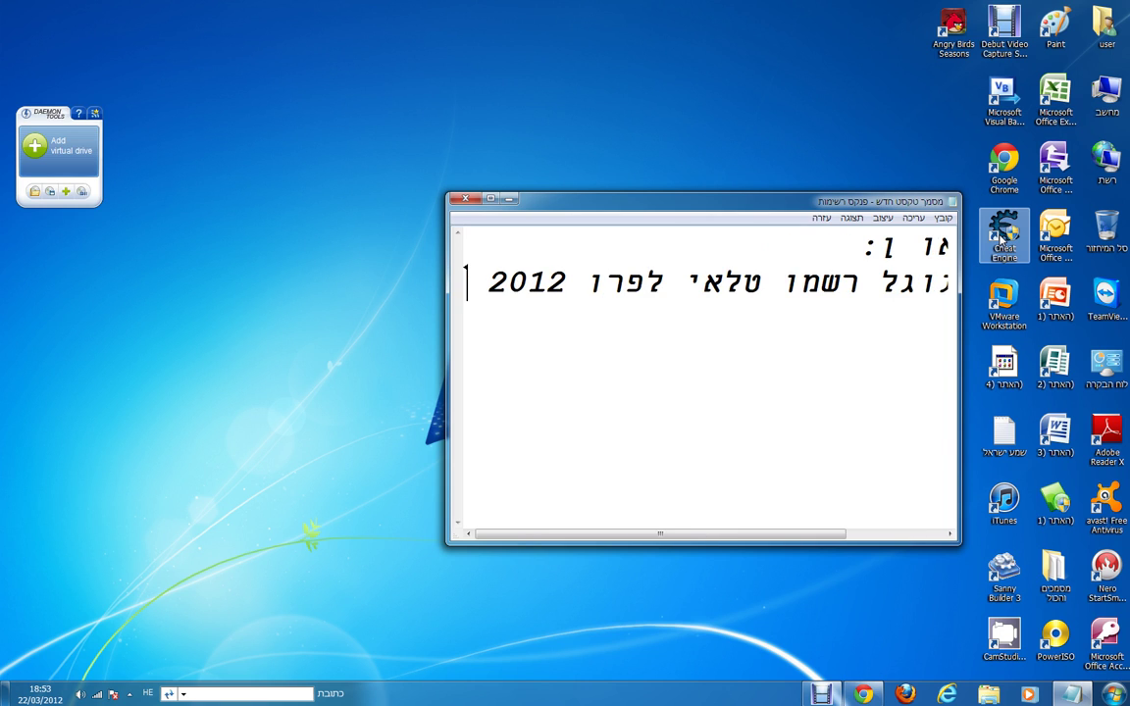
{"action": "type", "text": " למ"}
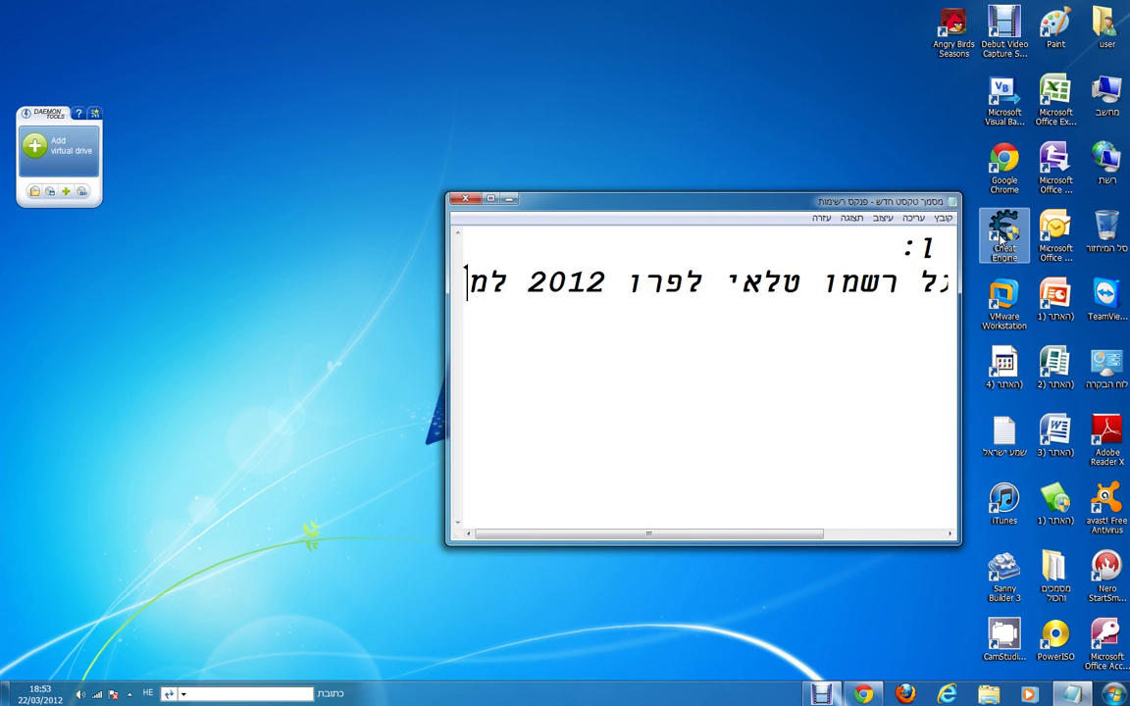
{"action": "type", "text": "חשב להורדב"}
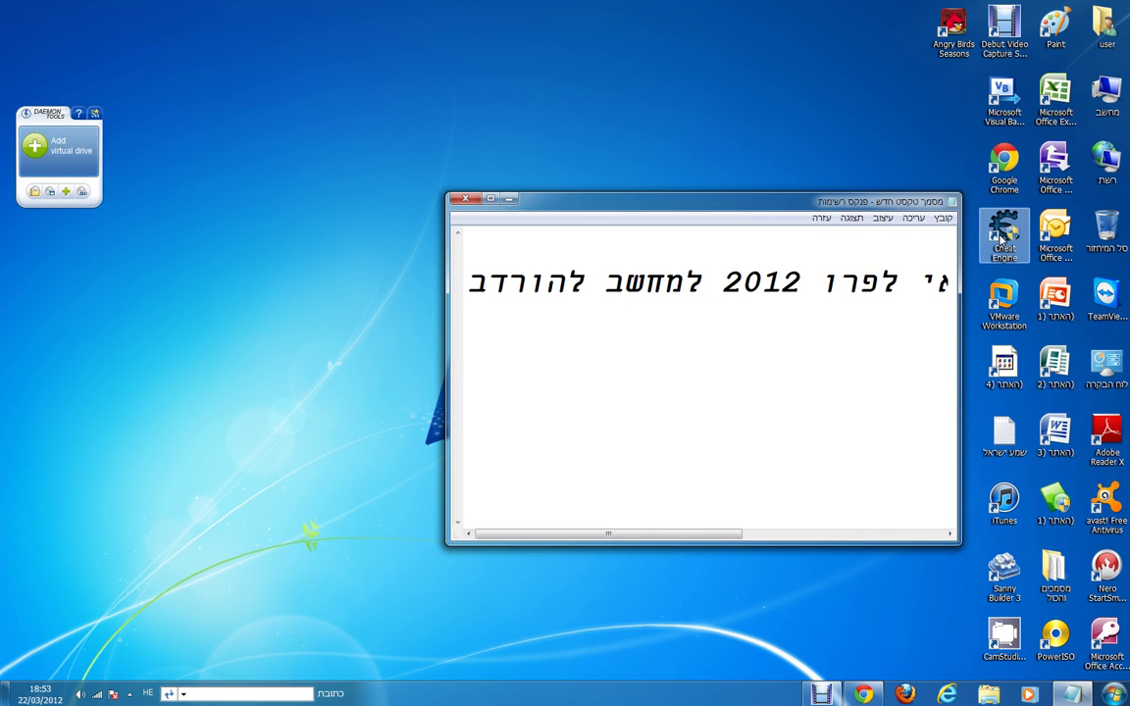
{"action": "key", "text": "BackSpace"}
{"action": "type", "text": "ה"}
Step: Maximize the note window and copy the phrase "טלאי לפרו 2012 למחשב להורדה" from the second line
{"action": "left_click", "coordinate": [491, 198]}
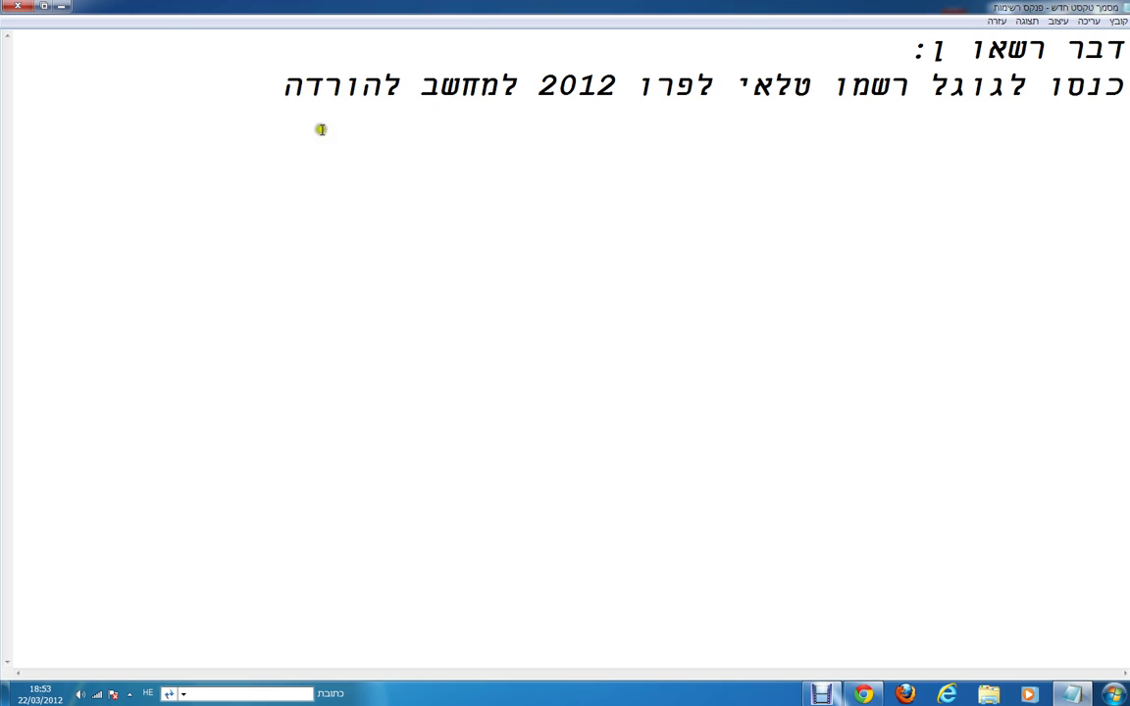
{"action": "left_click_drag", "start_coordinate": [277, 90], "coordinate": [801, 91]}
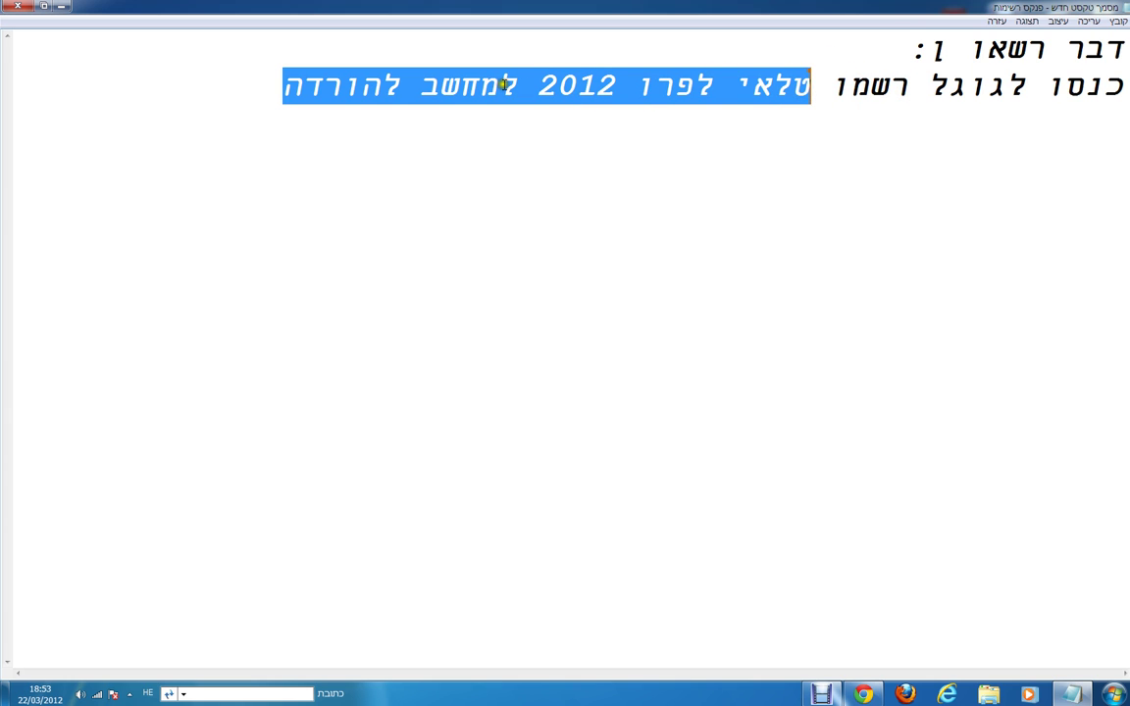
{"action": "right_click", "coordinate": [472, 86]}
{"action": "left_click", "coordinate": [561, 128]}
Step: Erase all the text from the note
{"action": "left_click_drag", "start_coordinate": [282, 93], "coordinate": [1025, 49]}
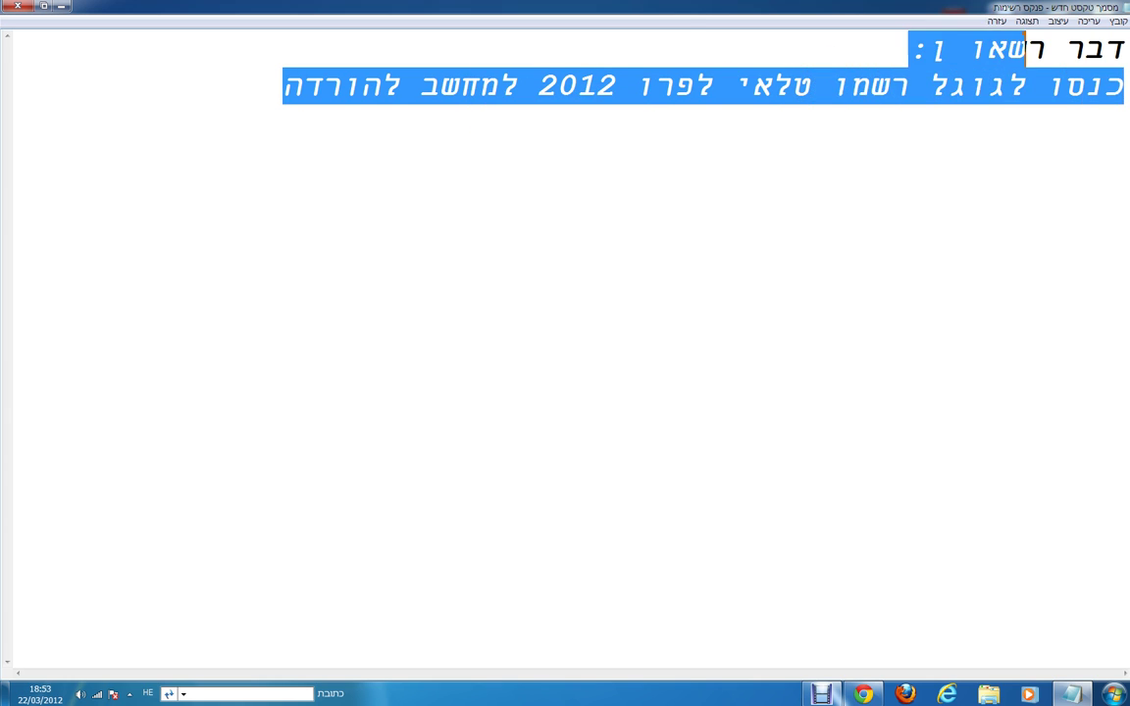
{"action": "key", "text": "BackSpace"}
{"action": "key", "text": "BackSpace"}
{"action": "key", "text": "BackSpace"}
{"action": "key", "text": "BackSpace"}
{"action": "key", "text": "BackSpace"}
{"action": "key", "text": "BackSpace"}
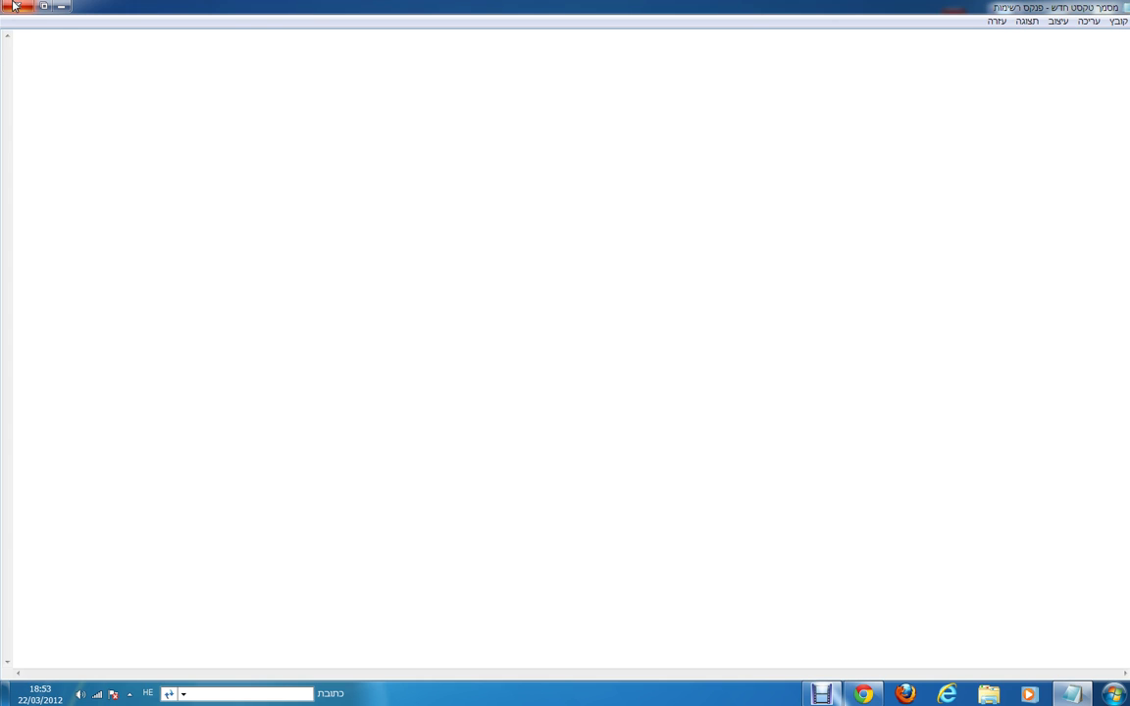
Step: Switch to Chrome, search Google for the copied phrase "טלאי לפרו 2012 למחשב להורדה" and maximize the browser window
{"action": "left_click", "coordinate": [14, 5]}
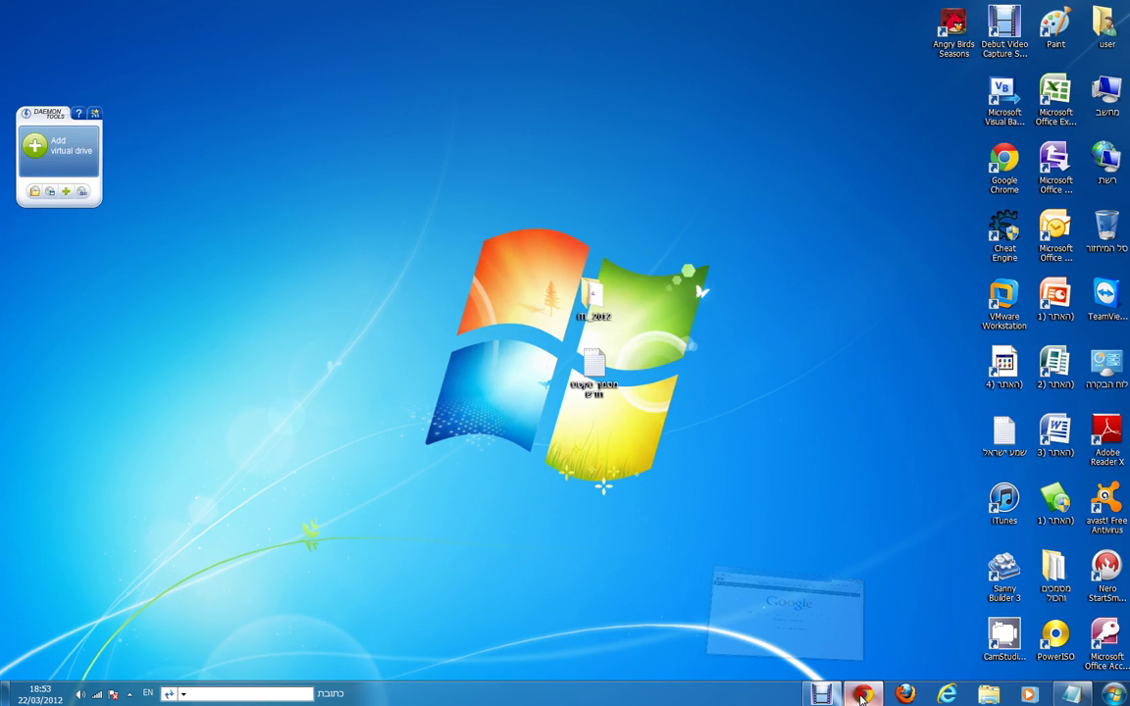
{"action": "left_click", "coordinate": [861, 696]}
{"action": "right_click", "coordinate": [538, 330]}
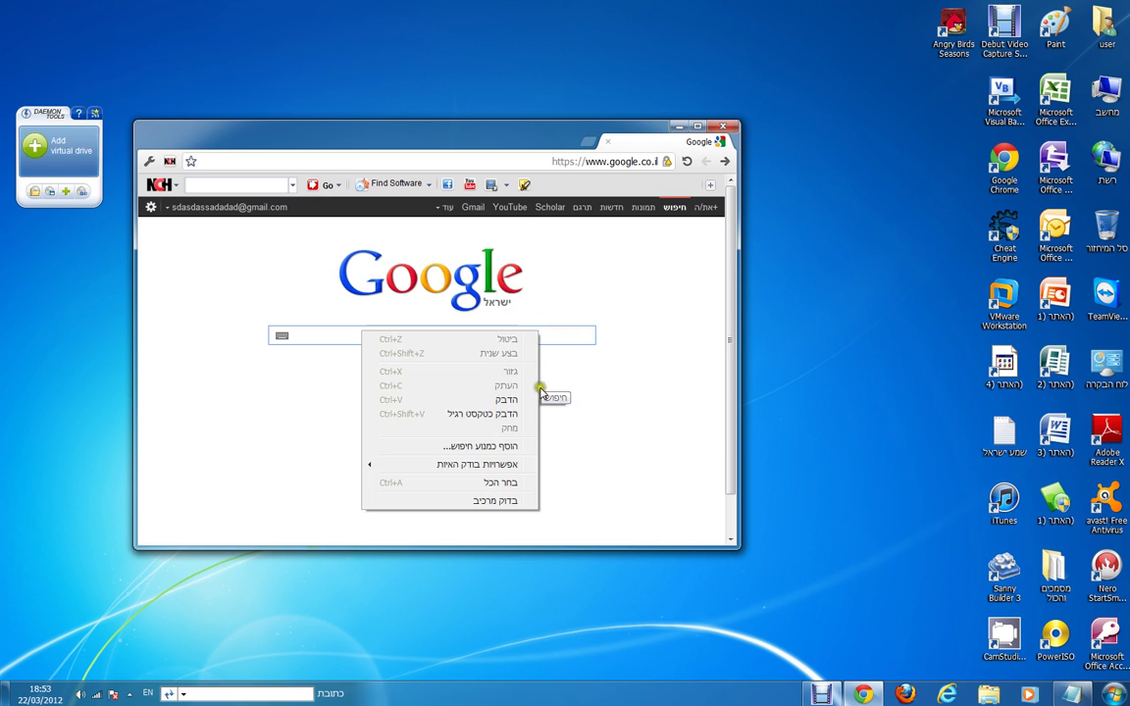
{"action": "left_click", "coordinate": [476, 357]}
{"action": "left_click", "coordinate": [467, 363]}
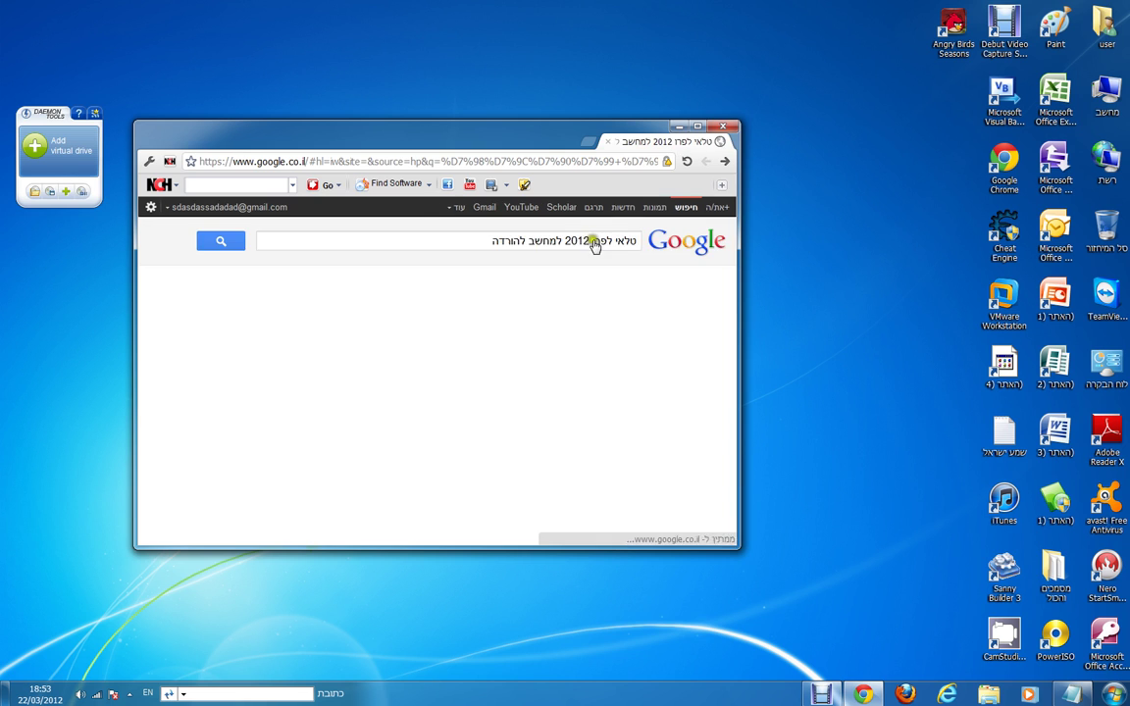
{"action": "left_click", "coordinate": [697, 126]}
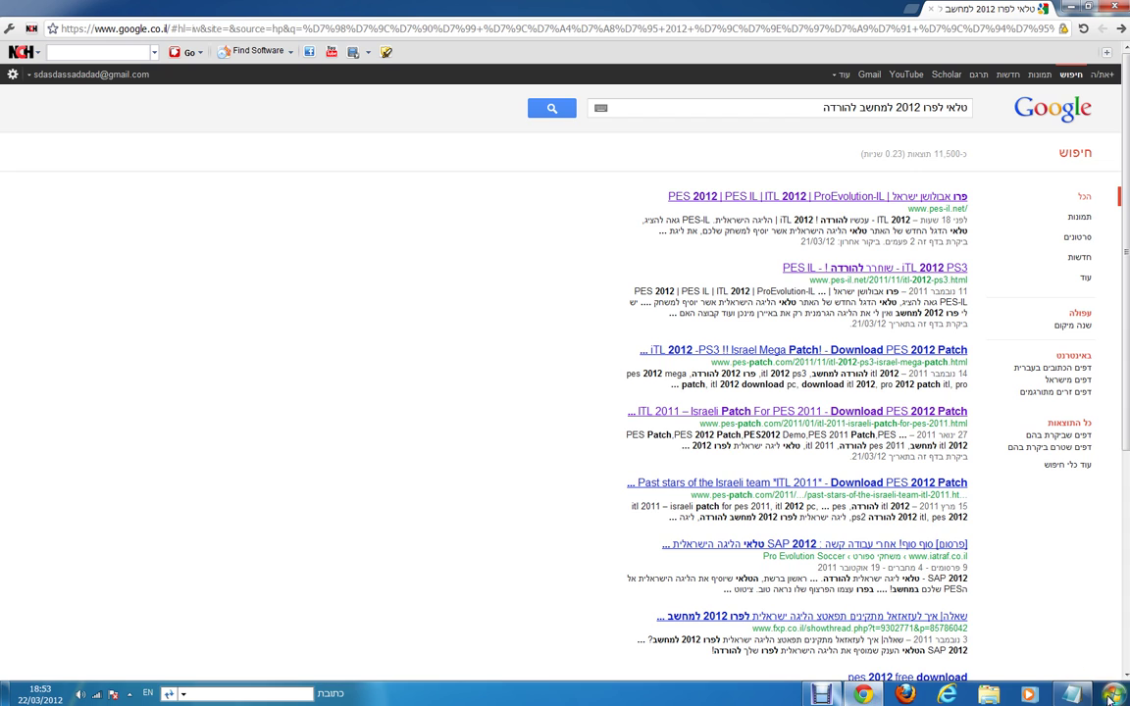
Step: Switch back to Notepad, write "כנסו עכשיו כמוני !!!!" in the empty note and select all of it
{"action": "left_click", "coordinate": [1070, 693]}
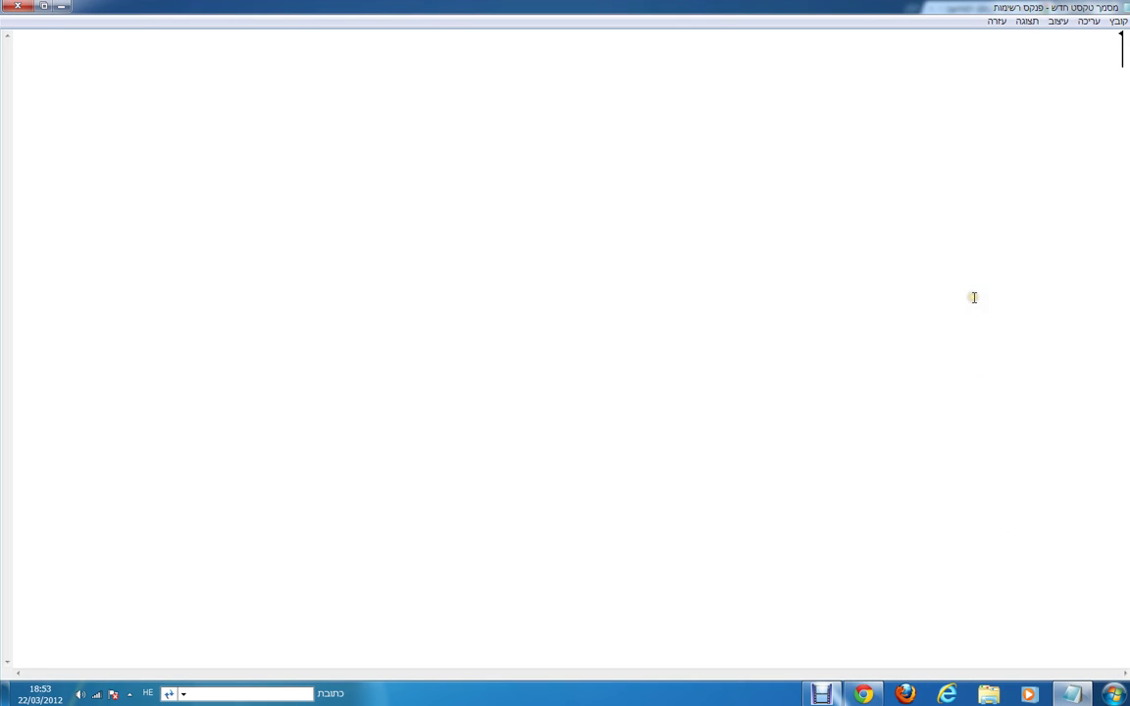
{"action": "type", "text": "כנסו"}
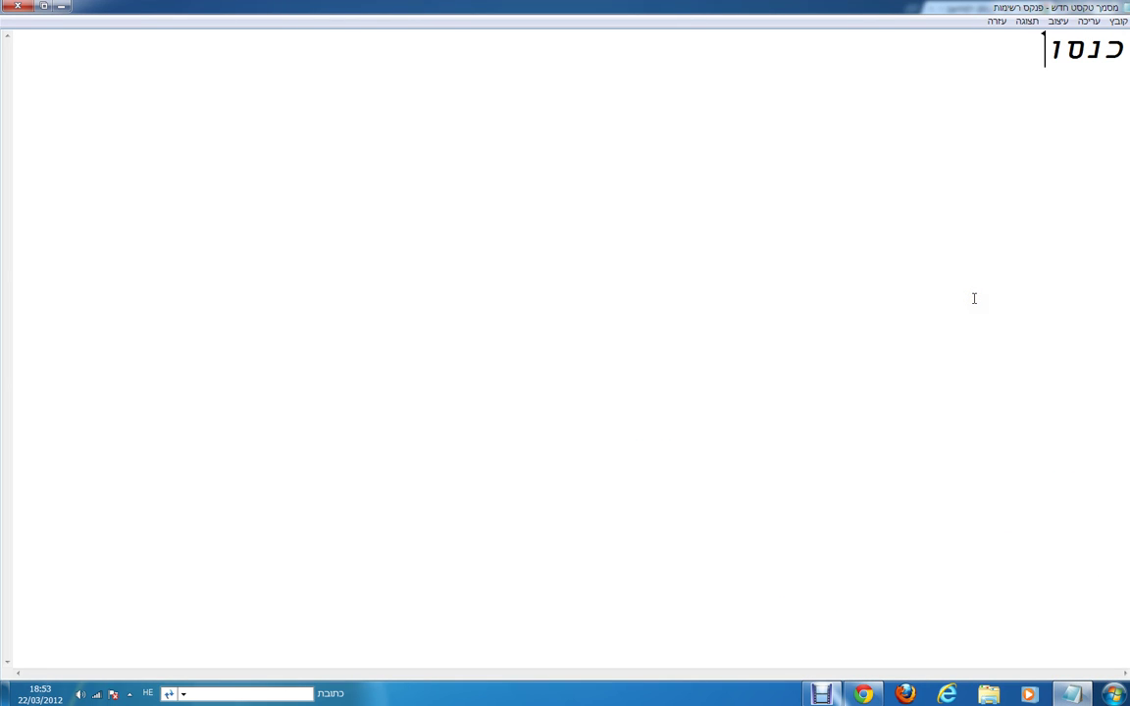
{"action": "type", "text": " עכשיו"}
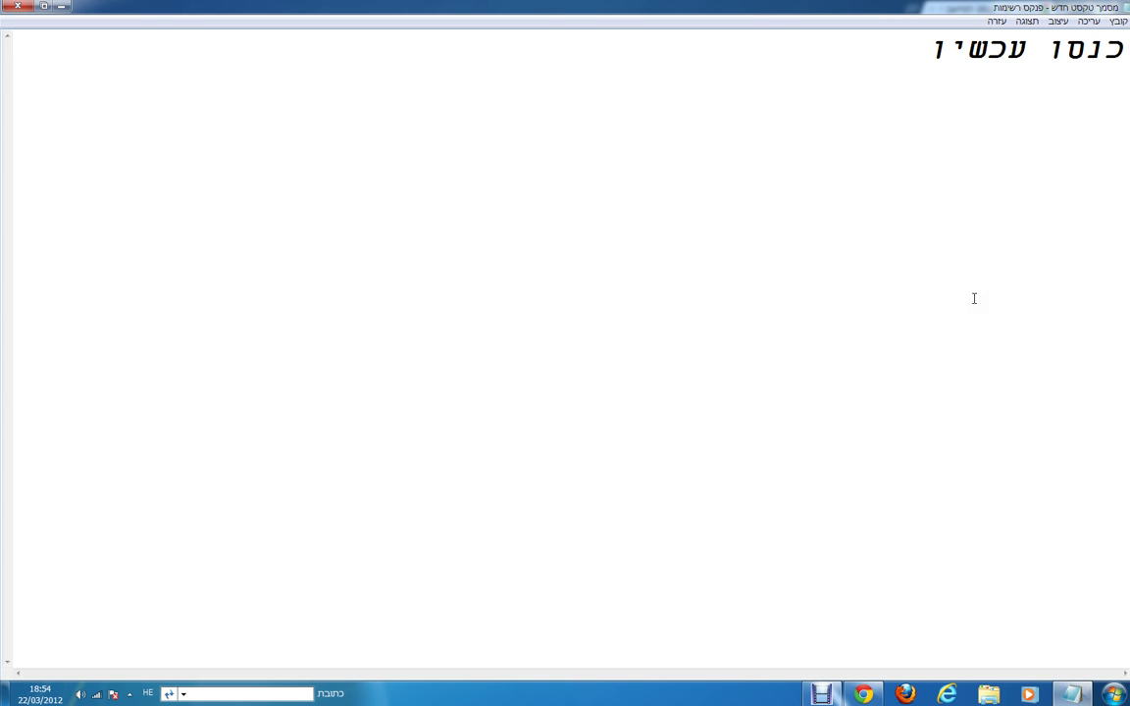
{"action": "type", "text": "  כמוני !"}
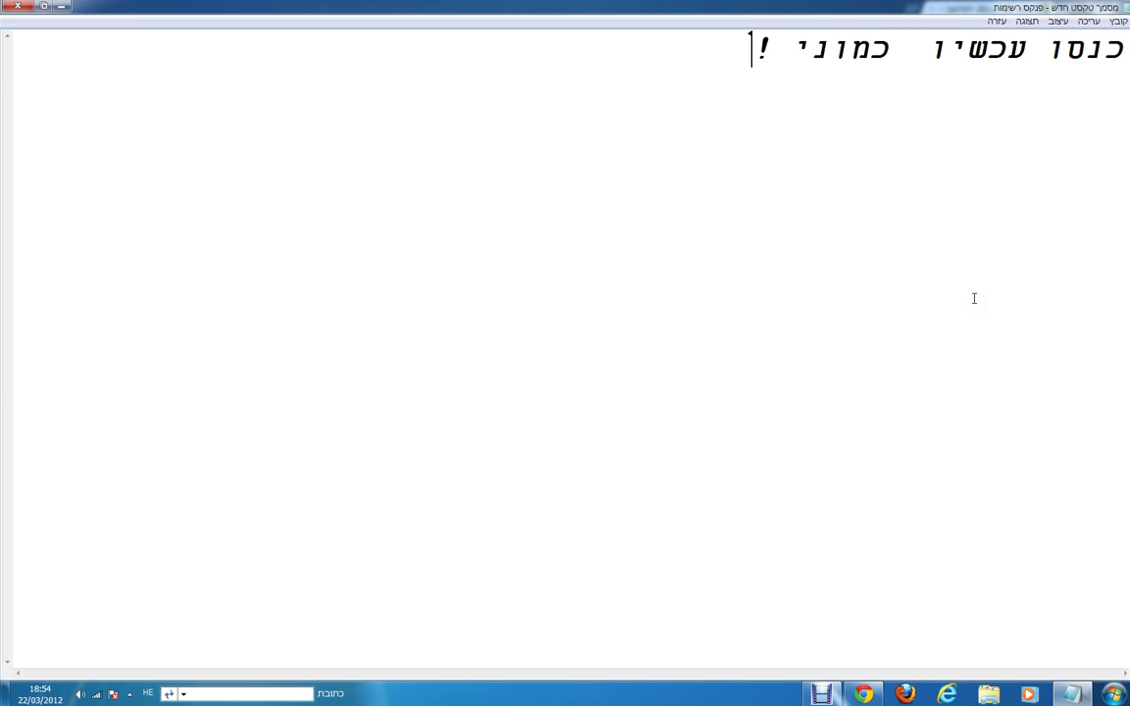
{"action": "type", "text": "!!!"}
{"action": "key", "text": "ctrl+a"}
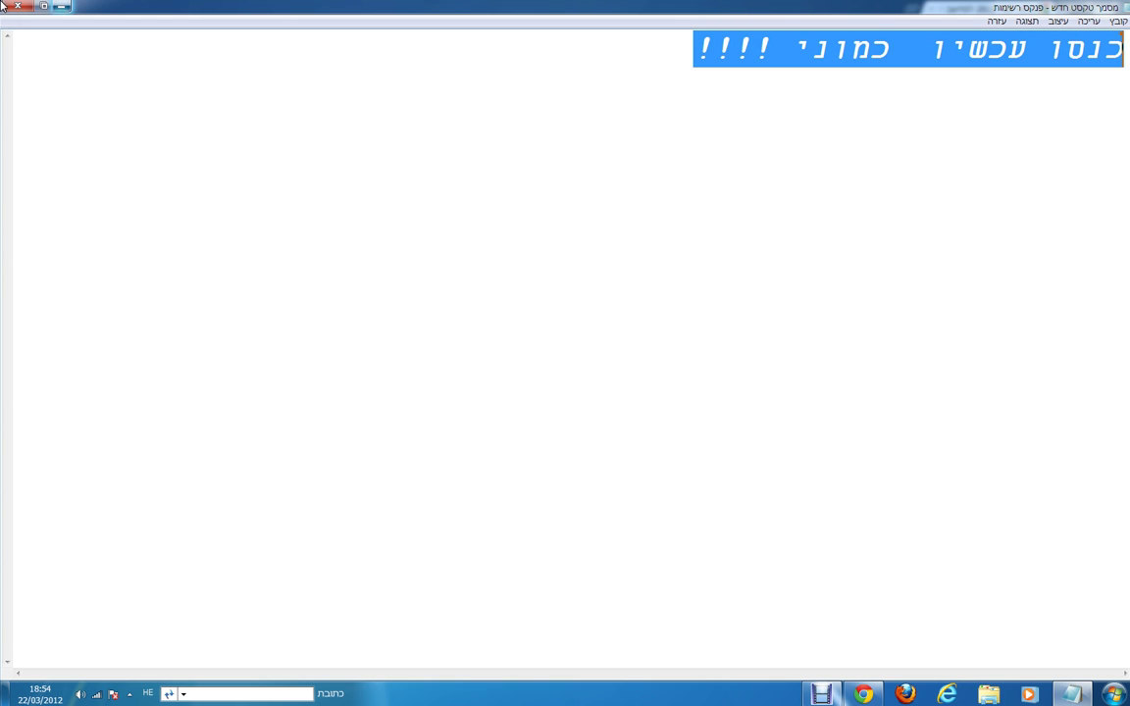
Step: Minimize the note and show the image results for the Google query in Chrome
{"action": "left_click", "coordinate": [60, 6]}
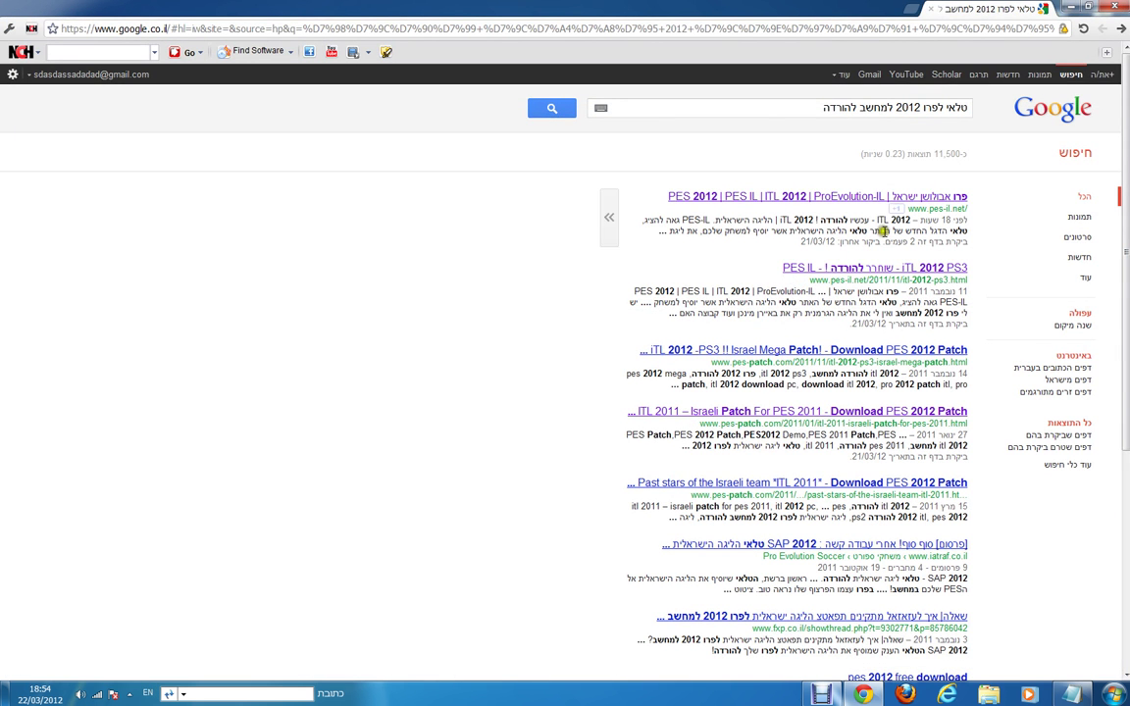
{"action": "left_click", "coordinate": [1041, 74]}
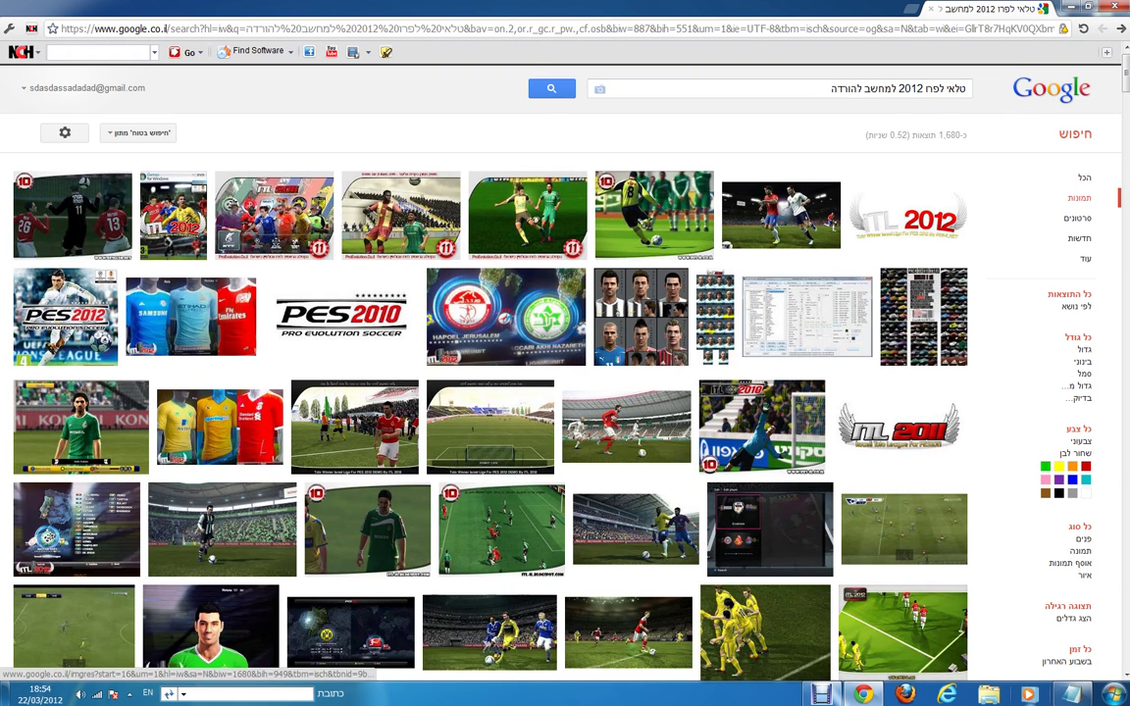
Step: Switch to Notepad and replace the note's text with "לחצו על תמונות בגוגל אחרי שרשמתם", followed by the copied phrase "טלאי לפרו 2012 למחשב להורדה"
{"action": "left_click", "coordinate": [1070, 694]}
{"action": "key", "text": "BackSpace"}
{"action": "type", "text": "לח"}
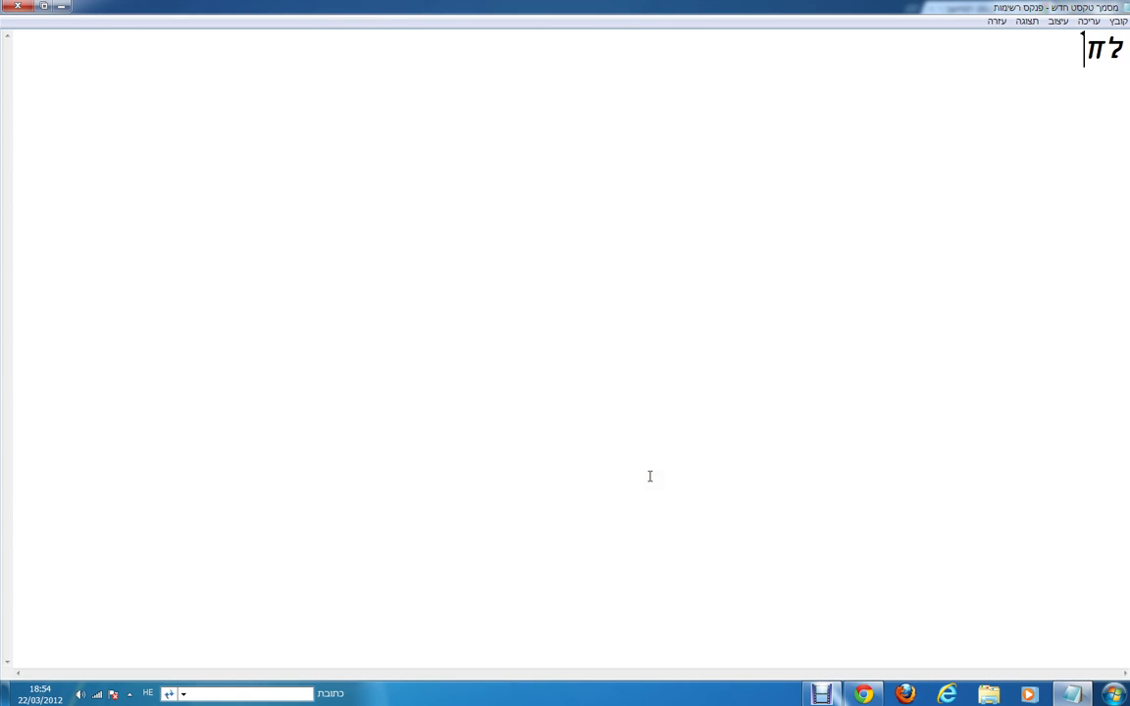
{"action": "type", "text": "צו על תמונו"}
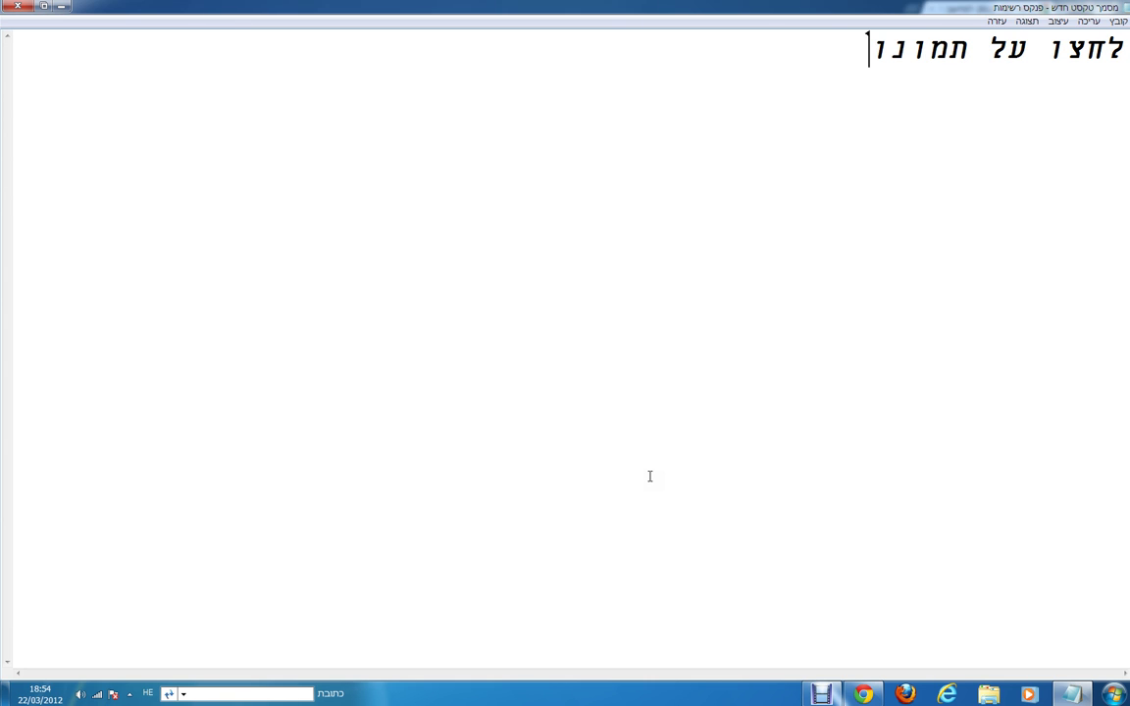
{"action": "type", "text": "ת"}
{"action": "type", "text": " בגו"}
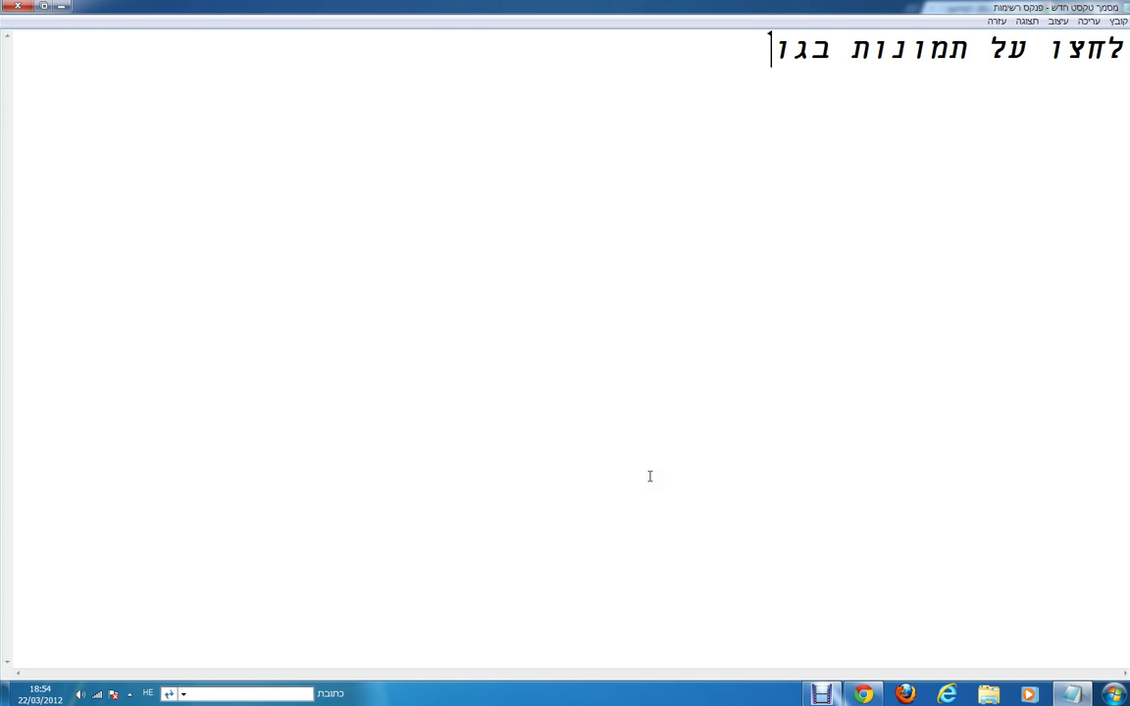
{"action": "type", "text": "גל אח"}
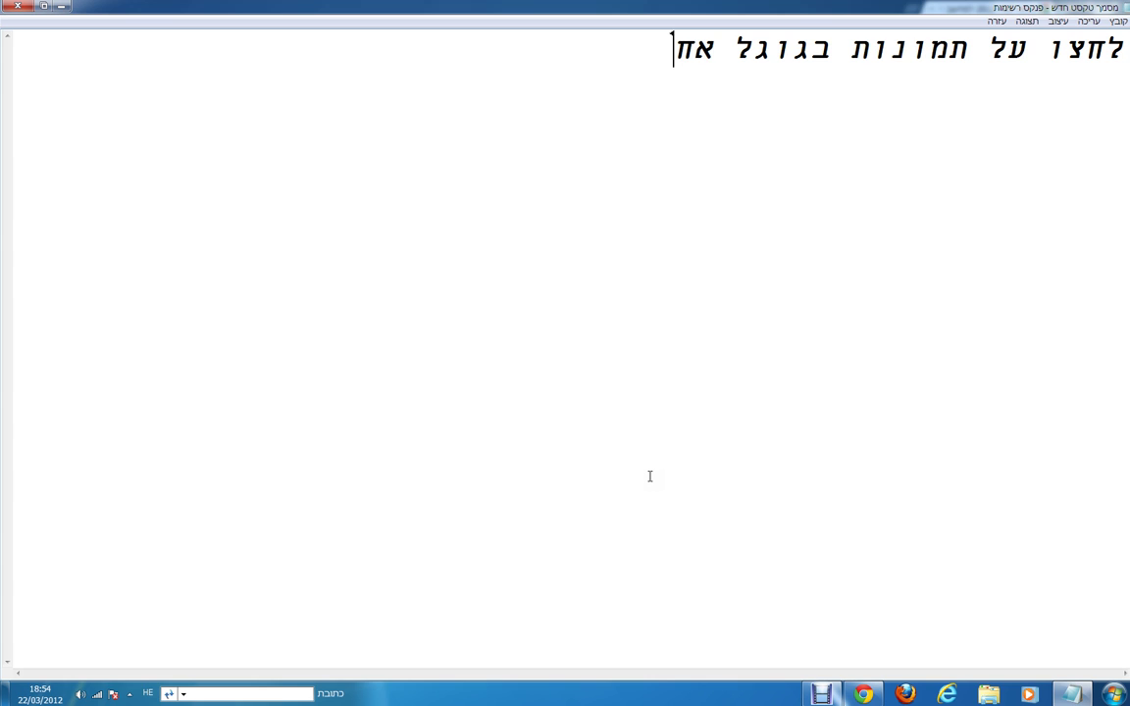
{"action": "type", "text": "רי שרש"}
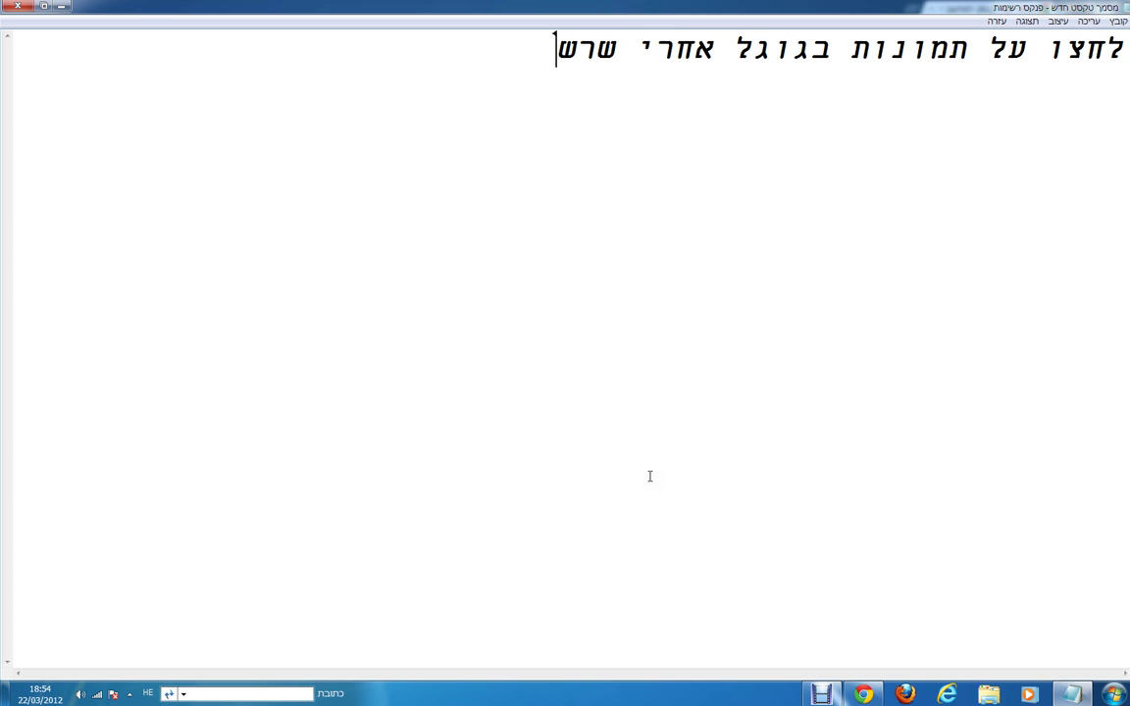
{"action": "type", "text": "מתם"}
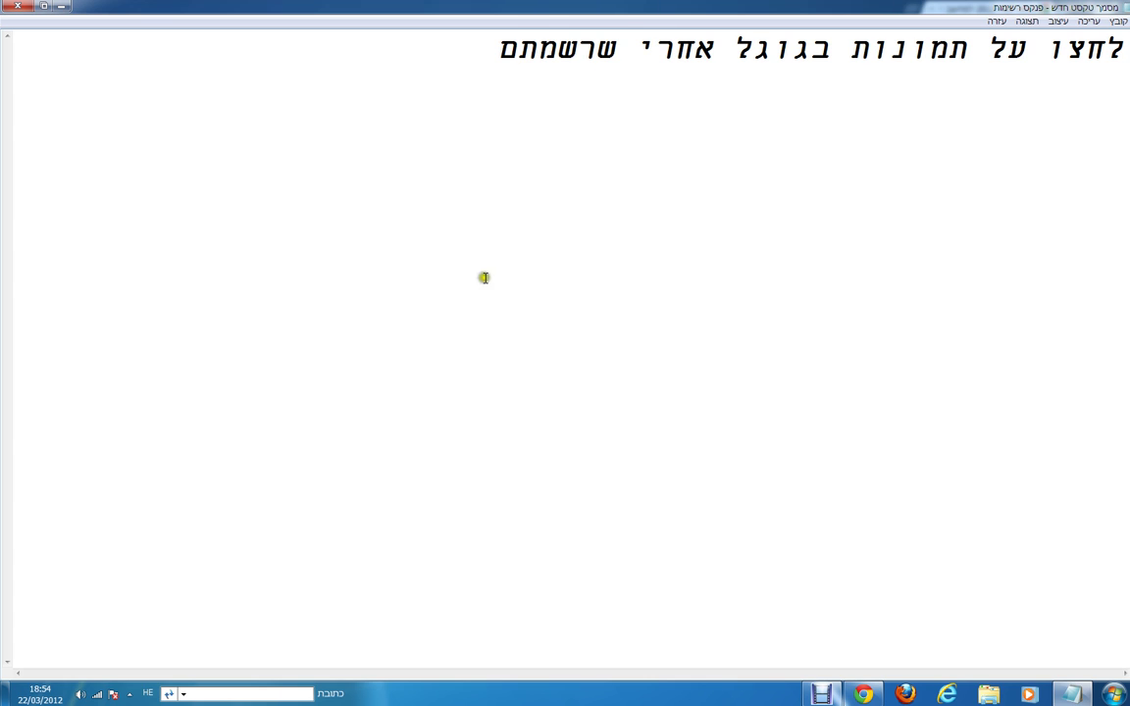
{"action": "right_click", "coordinate": [265, 160]}
{"action": "left_click", "coordinate": [341, 218]}
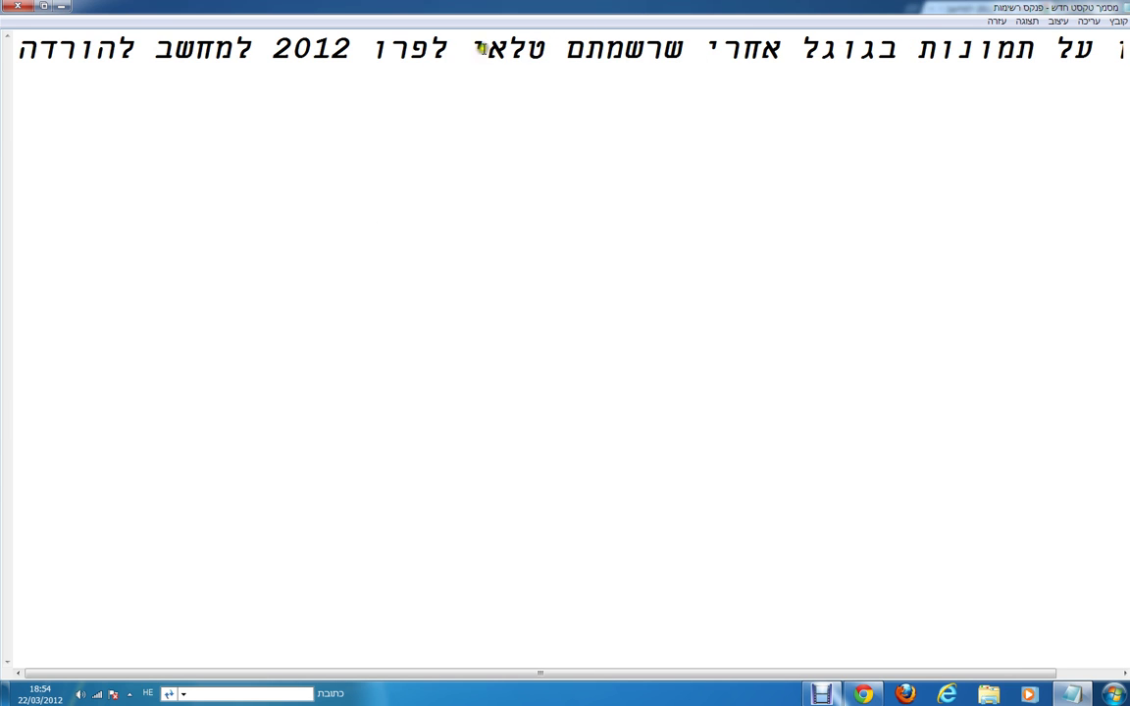
Step: Erase the whole message, including the pasted search phrase, so the note is empty
{"action": "left_click_drag", "start_coordinate": [534, 44], "coordinate": [3, 64]}
{"action": "key", "text": "BackSpace"}
{"action": "key", "text": "BackSpace"}
{"action": "key", "text": "BackSpace"}
{"action": "key", "text": "BackSpace"}
{"action": "key", "text": "BackSpace"}
{"action": "key", "text": "BackSpace"}
{"action": "key", "text": "BackSpace"}
{"action": "key", "text": "BackSpace"}
{"action": "key", "text": "BackSpace"}
{"action": "key", "text": "BackSpace"}
{"action": "key", "text": "BackSpace"}
{"action": "key", "text": "BackSpace"}
{"action": "key", "text": "BackSpace"}
{"action": "key", "text": "BackSpace"}
{"action": "key", "text": "BackSpace"}
{"action": "key", "text": "BackSpace"}
{"action": "key", "text": "BackSpace"}
{"action": "key", "text": "BackSpace"}
{"action": "key", "text": "BackSpace"}
{"action": "key", "text": "BackSpace"}
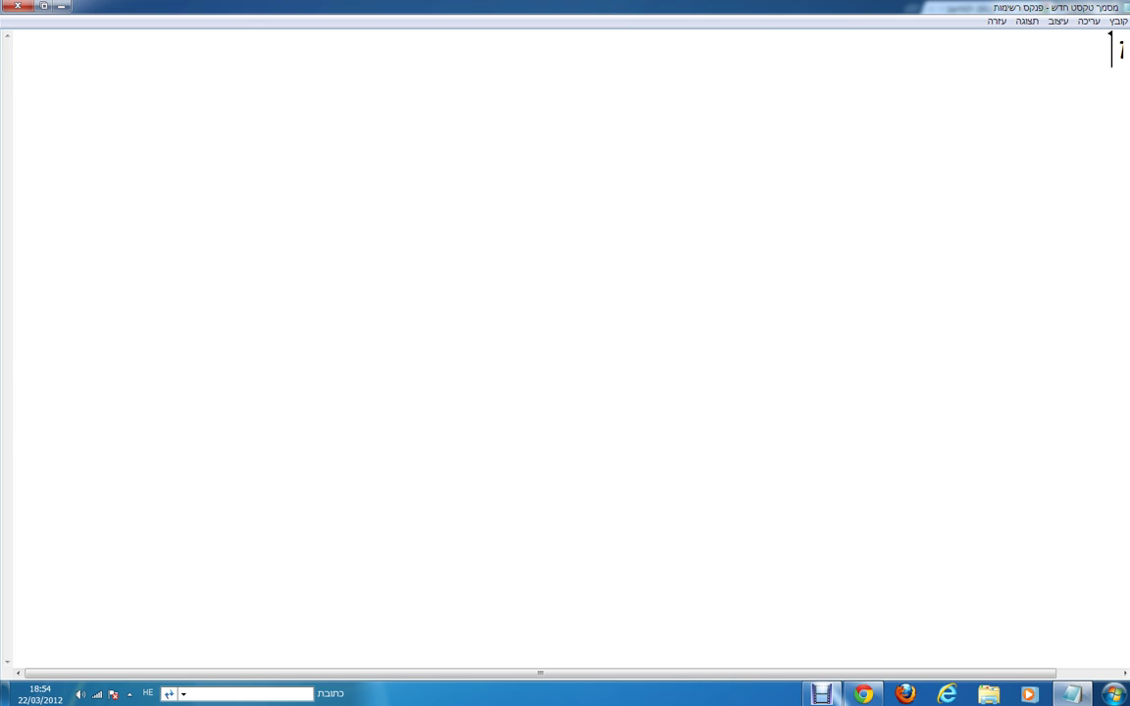
{"action": "key", "text": "BackSpace"}
{"action": "key", "text": "BackSpace"}
{"action": "key", "text": "BackSpace"}
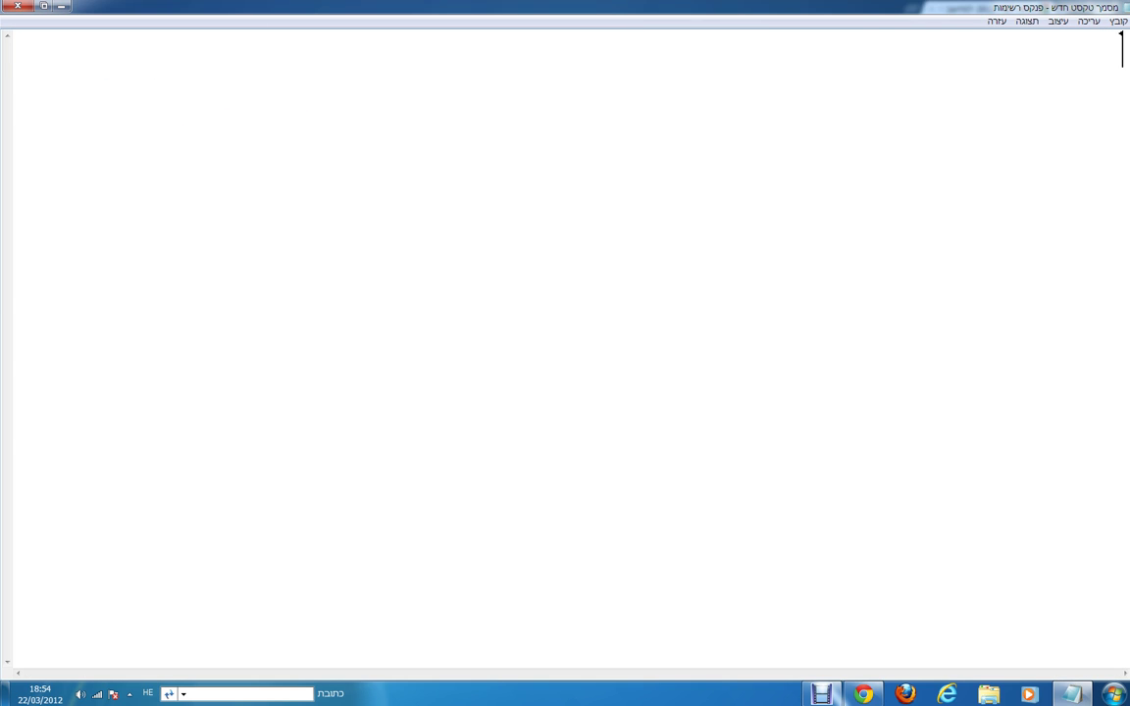
Step: Write "לחצו על זה !!!!!!!" in the empty note and minimize its window
{"action": "type", "text": "לחצו על"}
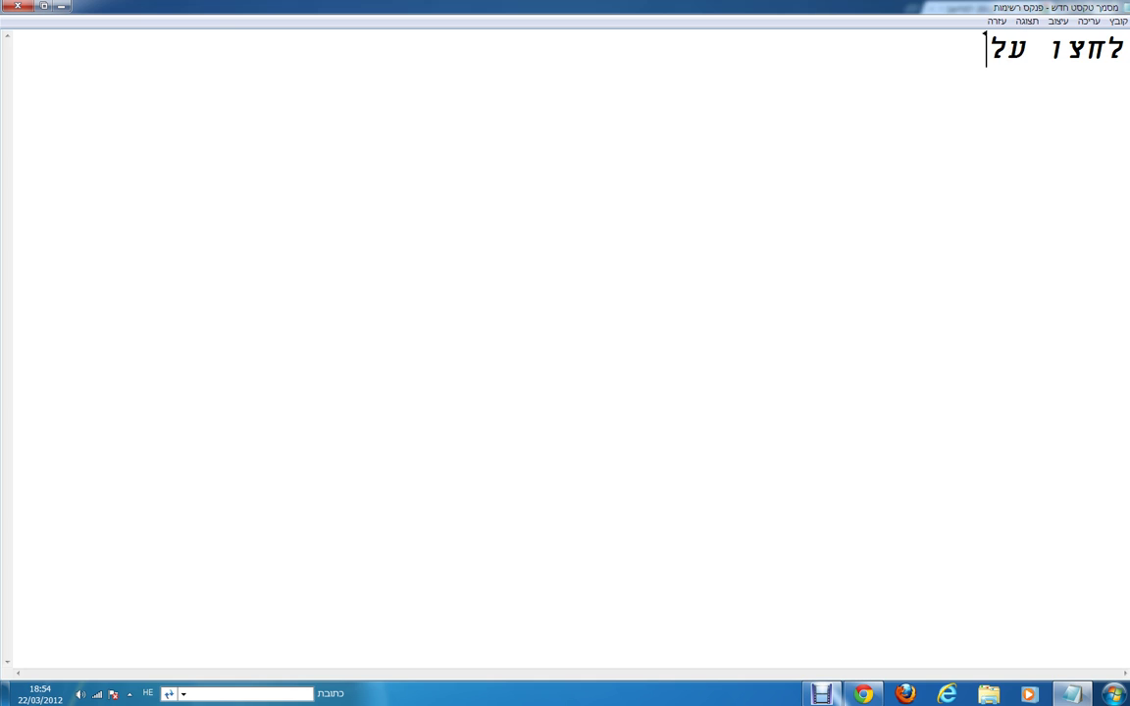
{"action": "type", "text": " זה !!!!!!!"}
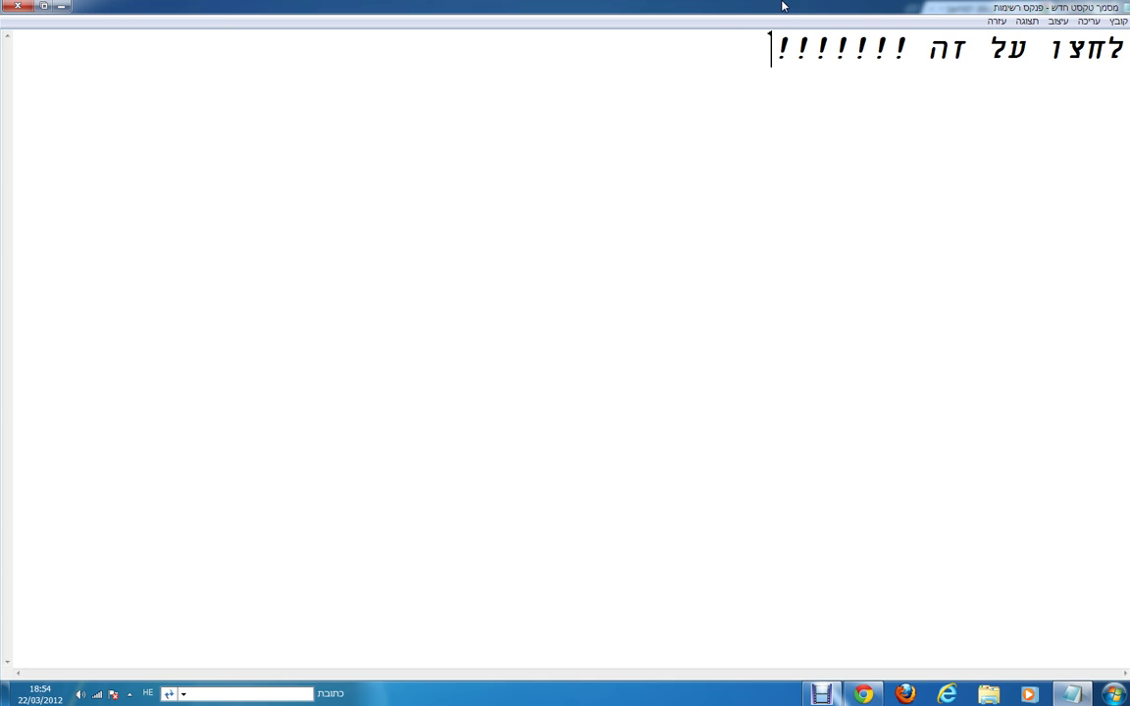
{"action": "left_click", "coordinate": [61, 6]}
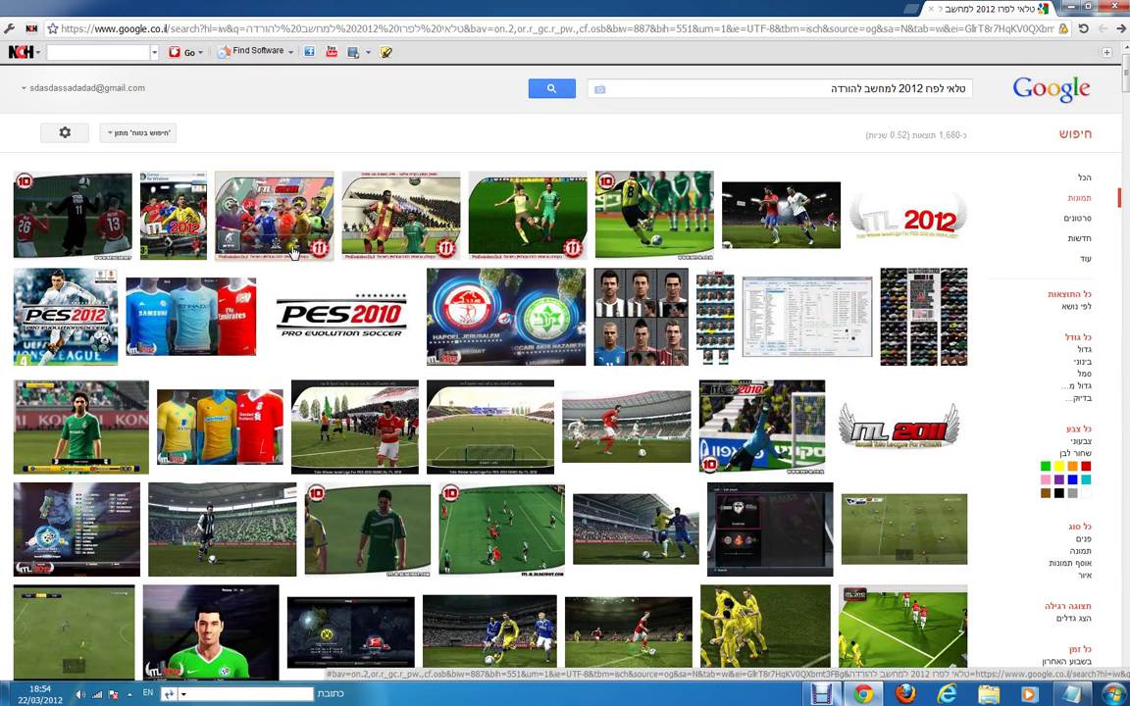
Step: Open the pes-patch.blogspot.com page behind the ITL 2012 game cover image and bring its download section into view
{"action": "mouse_move", "coordinate": [174, 212]}
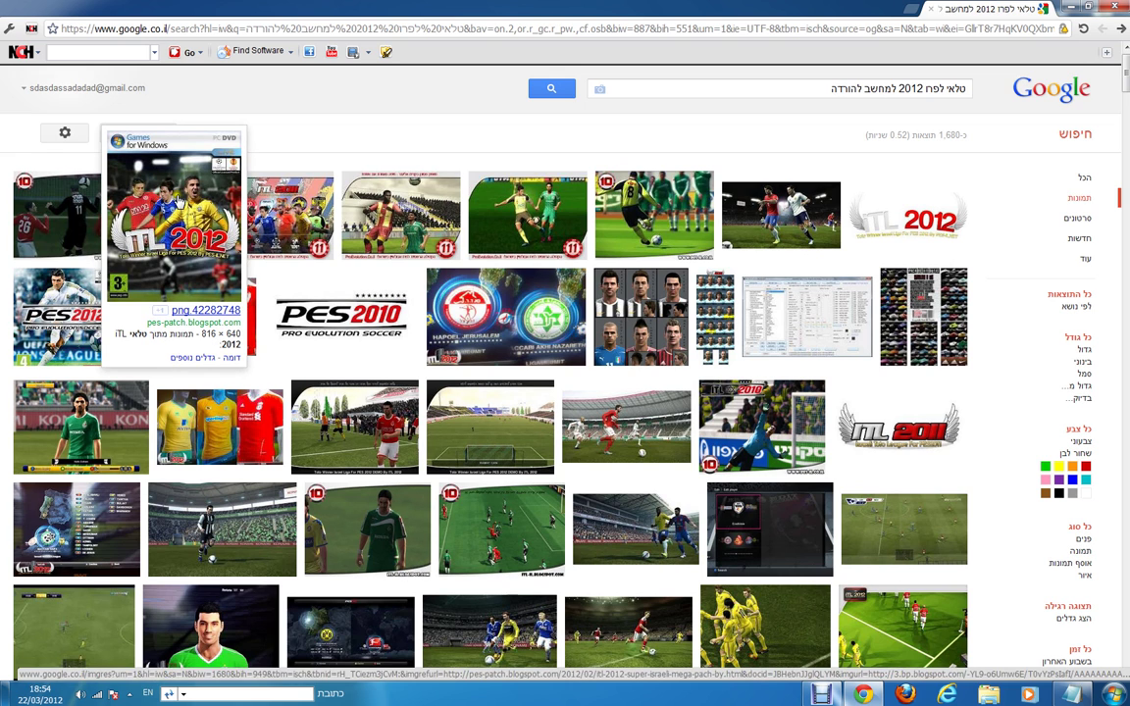
{"action": "left_click", "coordinate": [178, 201]}
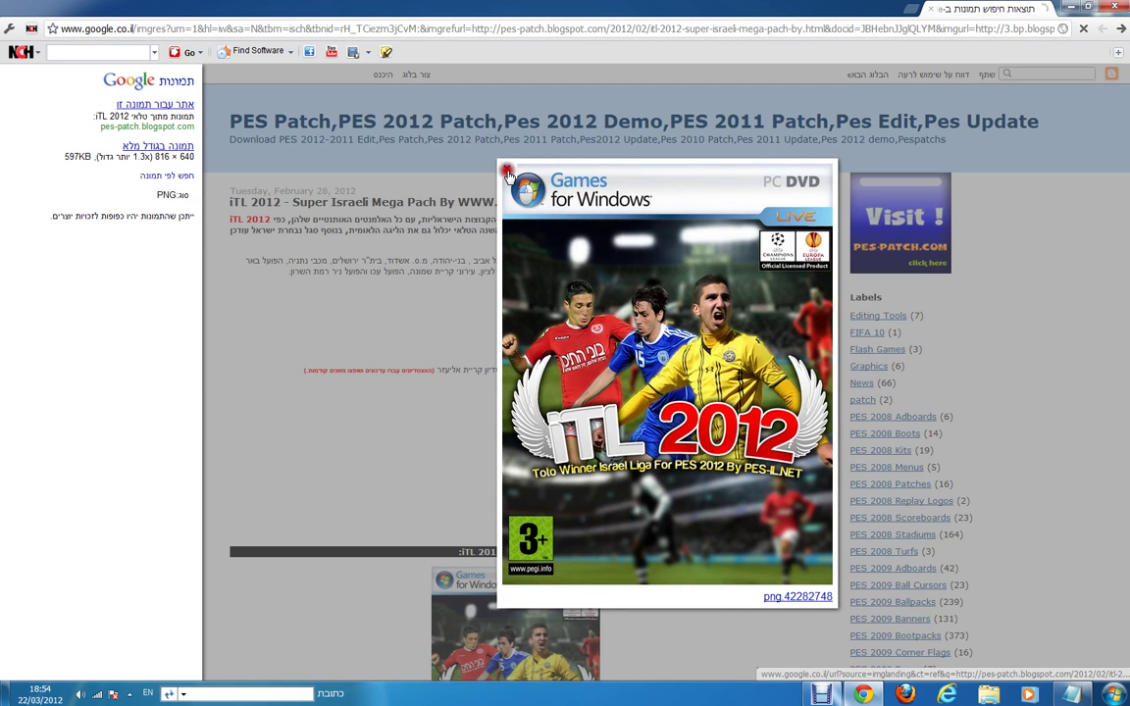
{"action": "left_click", "coordinate": [507, 173]}
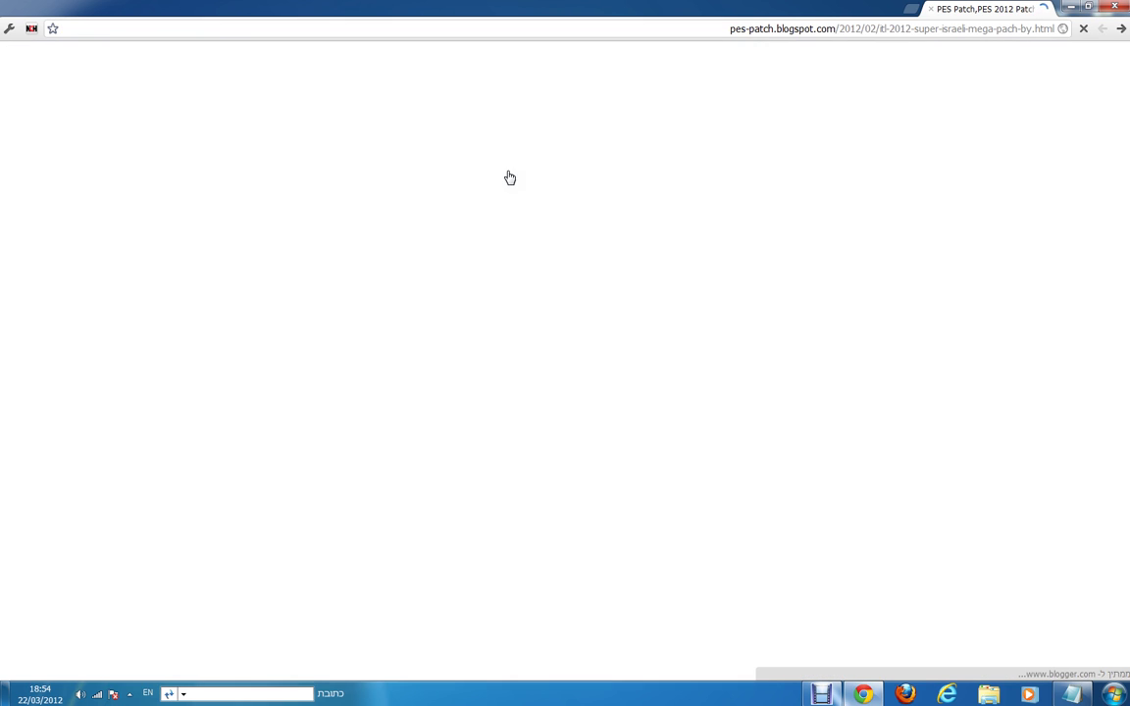
{"action": "scroll", "coordinate": [393, 393], "scroll_direction": "down", "scroll_amount": 5}
{"action": "scroll", "coordinate": [364, 613], "scroll_direction": "down", "scroll_amount": 2}
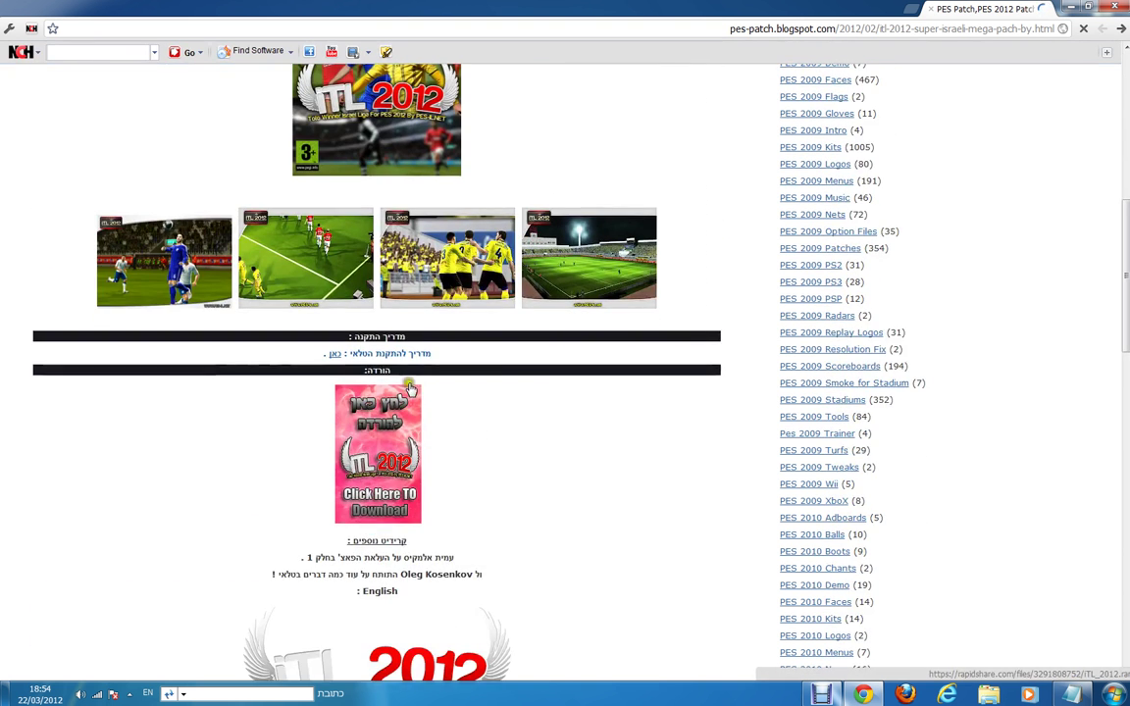
{"action": "scroll", "coordinate": [378, 250], "scroll_direction": "up", "scroll_amount": 3}
{"action": "scroll", "coordinate": [378, 250], "scroll_direction": "down", "scroll_amount": 4}
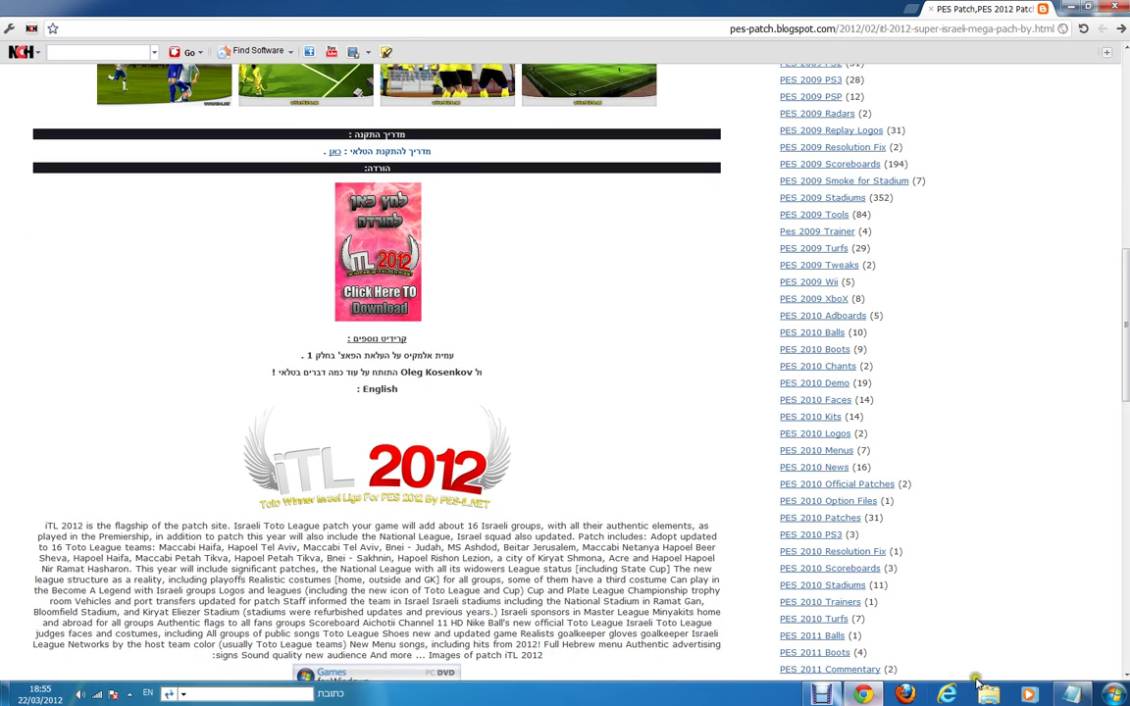
Step: Switch to Notepad and turn the maximized note into a smaller window placed beside the page's download banner
{"action": "key", "text": "super"}
{"action": "left_click", "coordinate": [1069, 695]}
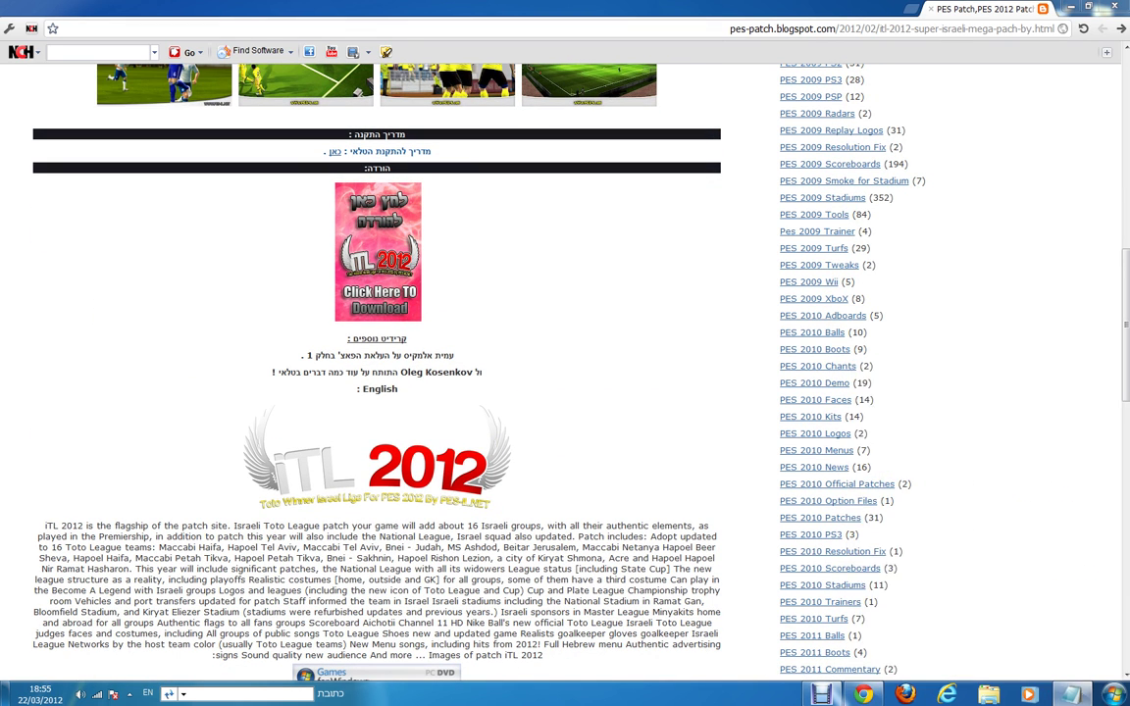
{"action": "left_click_drag", "start_coordinate": [763, 5], "coordinate": [849, 95]}
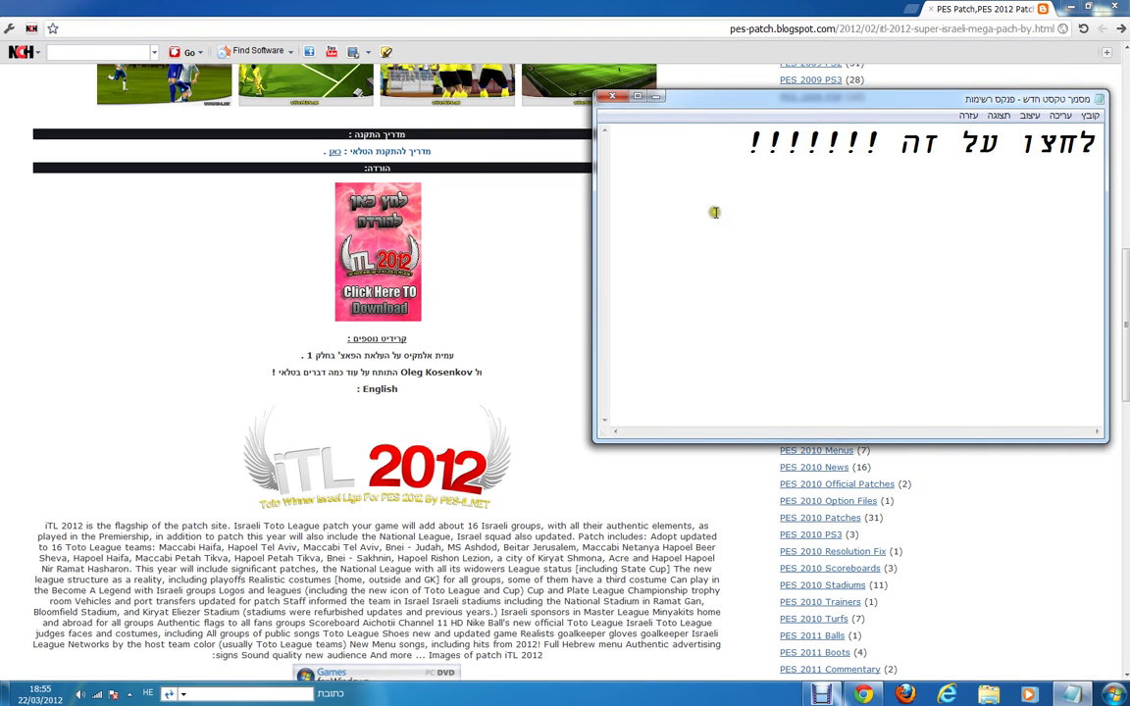
Step: Overwrite the note's message with "לחצו על" and erase that text as well
{"action": "key", "text": "ctrl+a"}
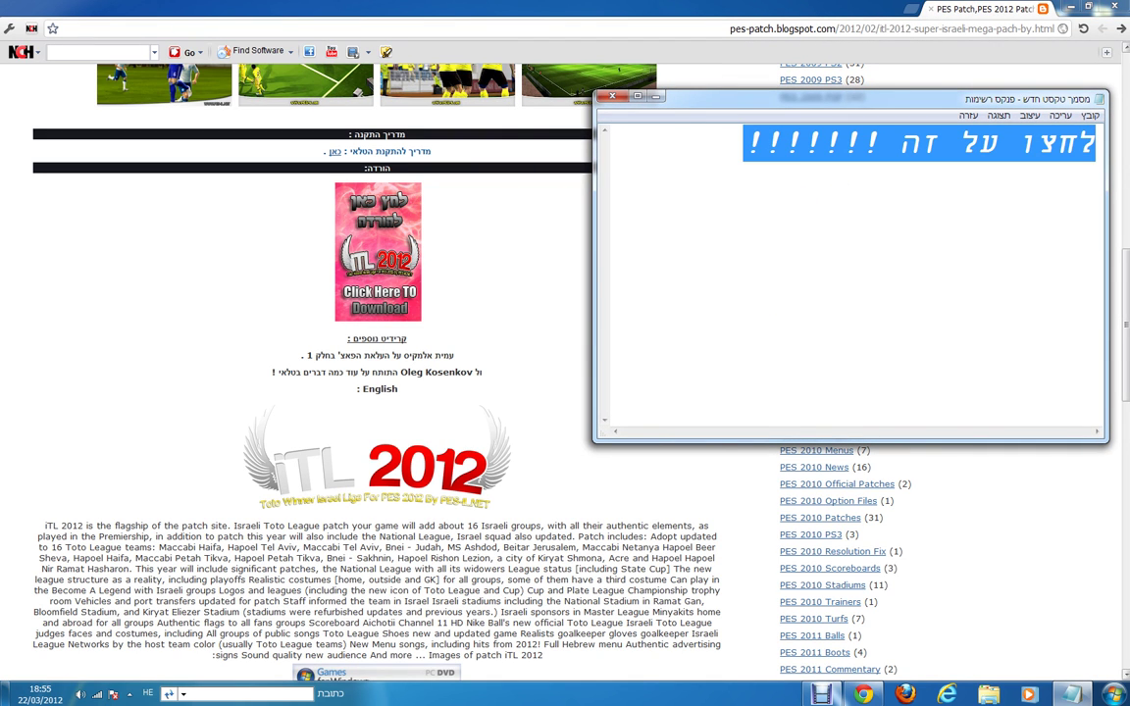
{"action": "type", "text": "לחצו"}
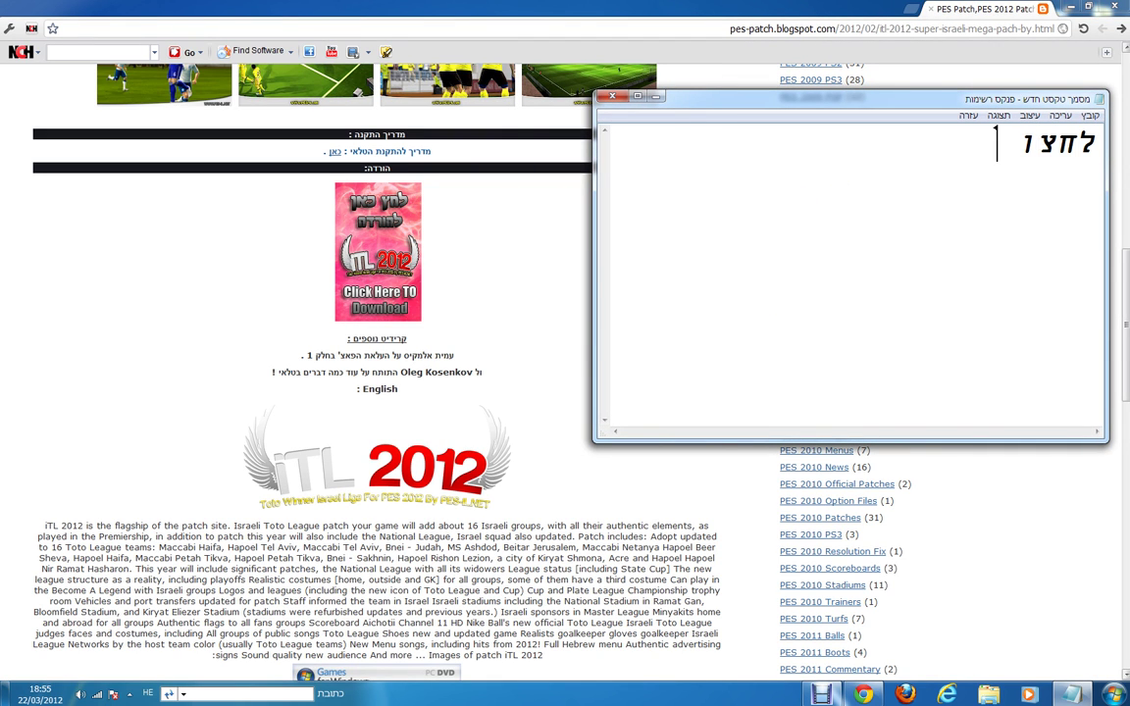
{"action": "type", "text": " על"}
{"action": "key", "text": "BackSpace"}
{"action": "key", "text": "BackSpace"}
{"action": "key", "text": "BackSpace"}
{"action": "key", "text": "BackSpace"}
{"action": "key", "text": "BackSpace"}
{"action": "key", "text": "BackSpace"}
{"action": "key", "text": "BackSpace"}
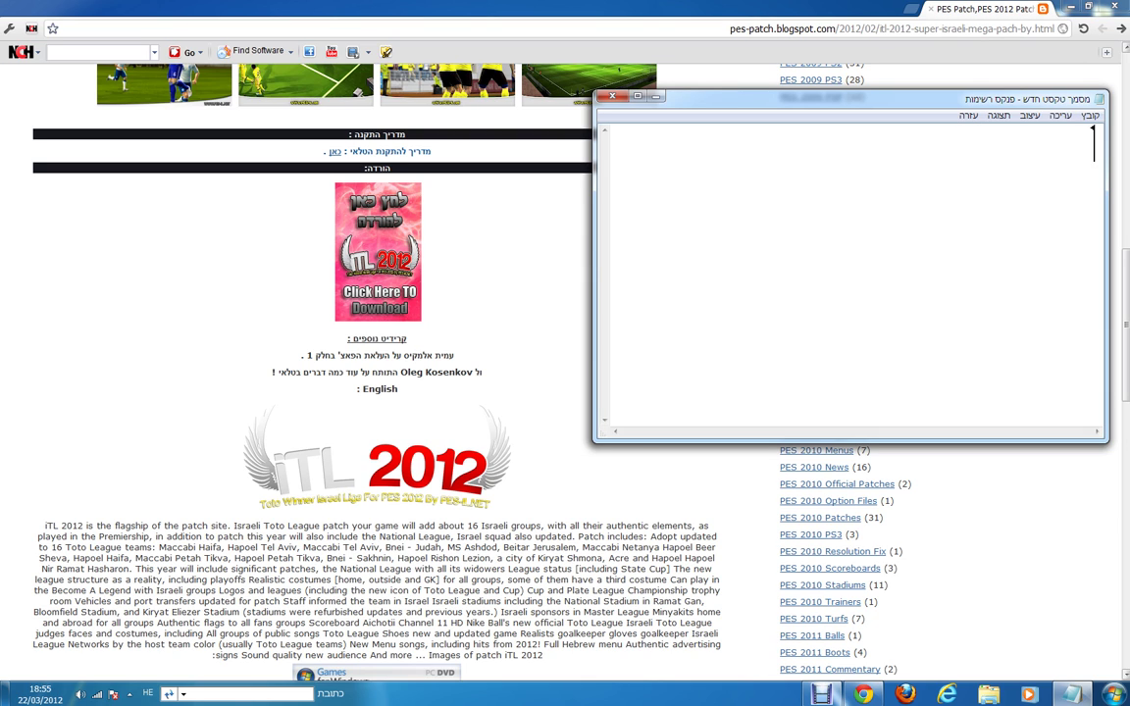
Step: Write "לחץ כאן להורדה ITL 2012" in the empty note
{"action": "type", "text": "לחץ "}
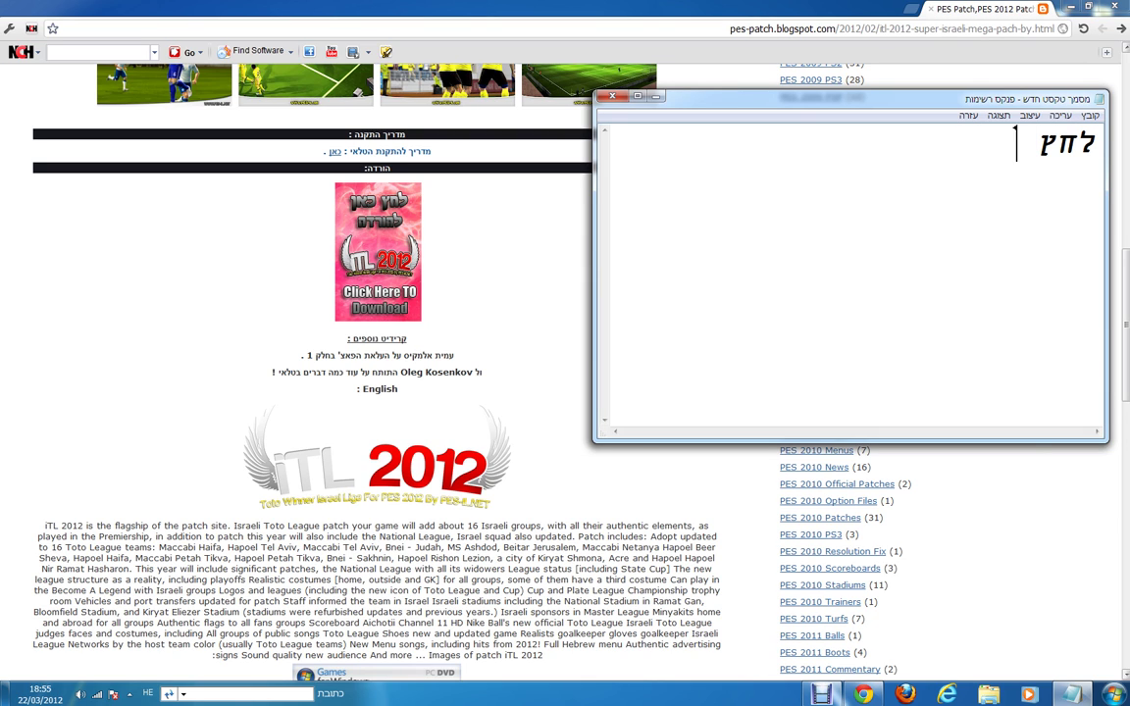
{"action": "type", "text": "כאן"}
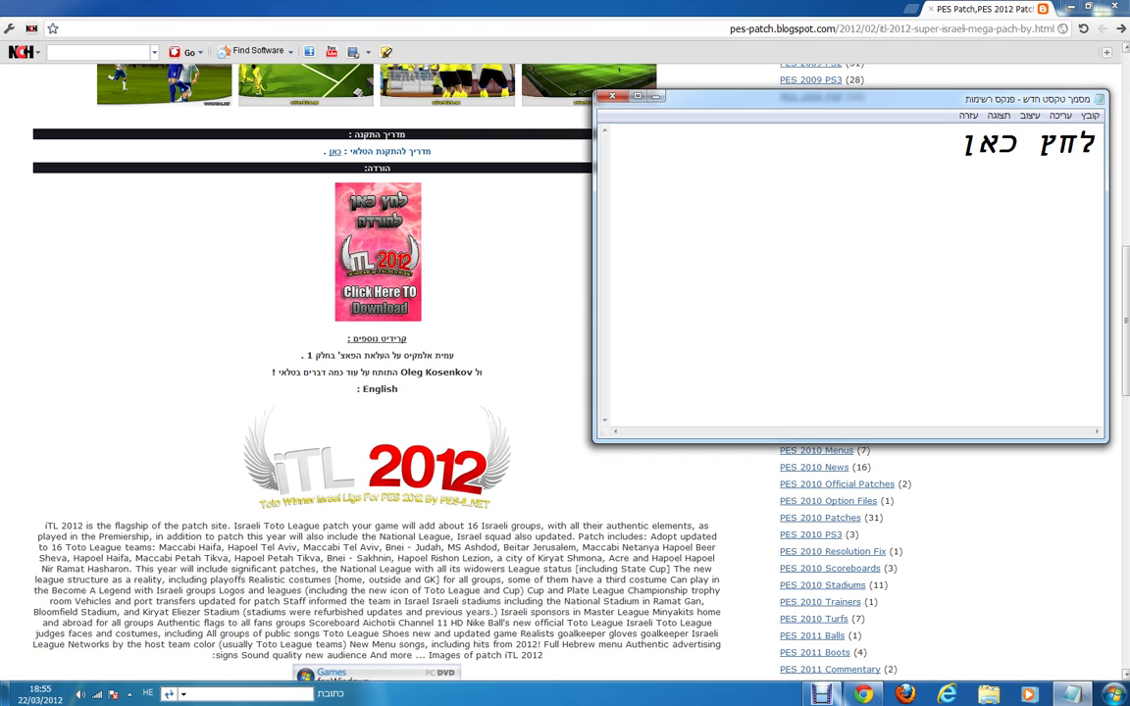
{"action": "type", "text": " להורד"}
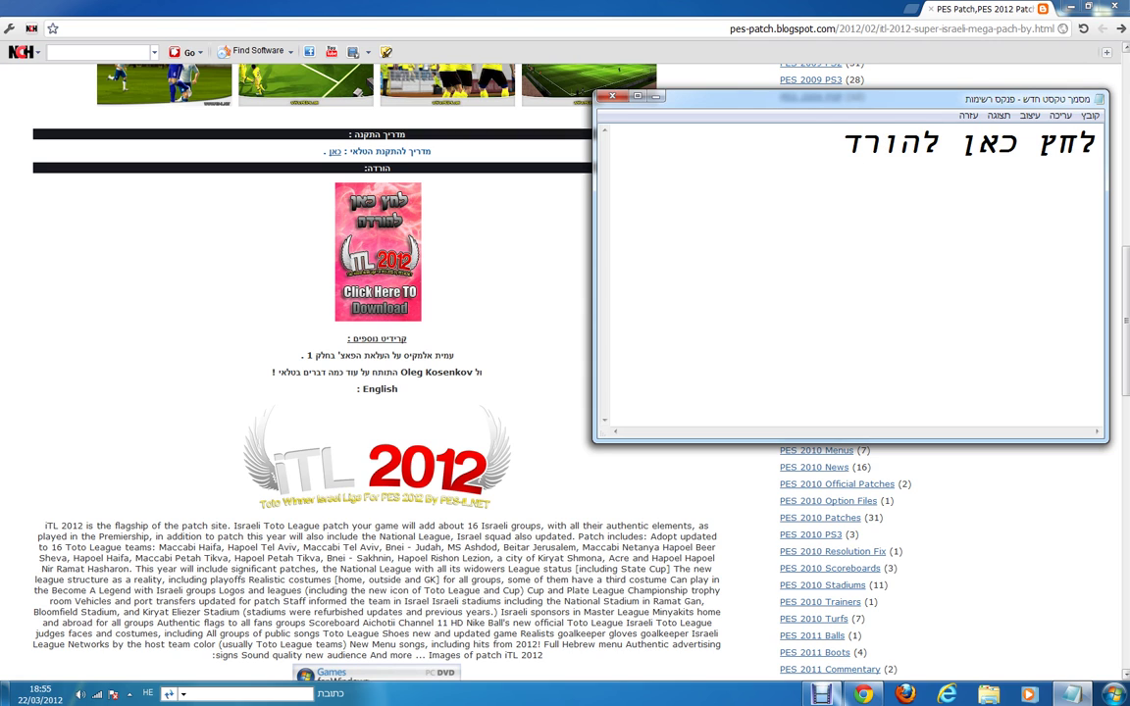
{"action": "type", "text": "ה"}
{"action": "type", "text": " וז"}
{"action": "type", "text": "L 2012"}
Step: Erase the download message from the note and minimize the Notepad window
{"action": "key", "text": "BackSpace"}
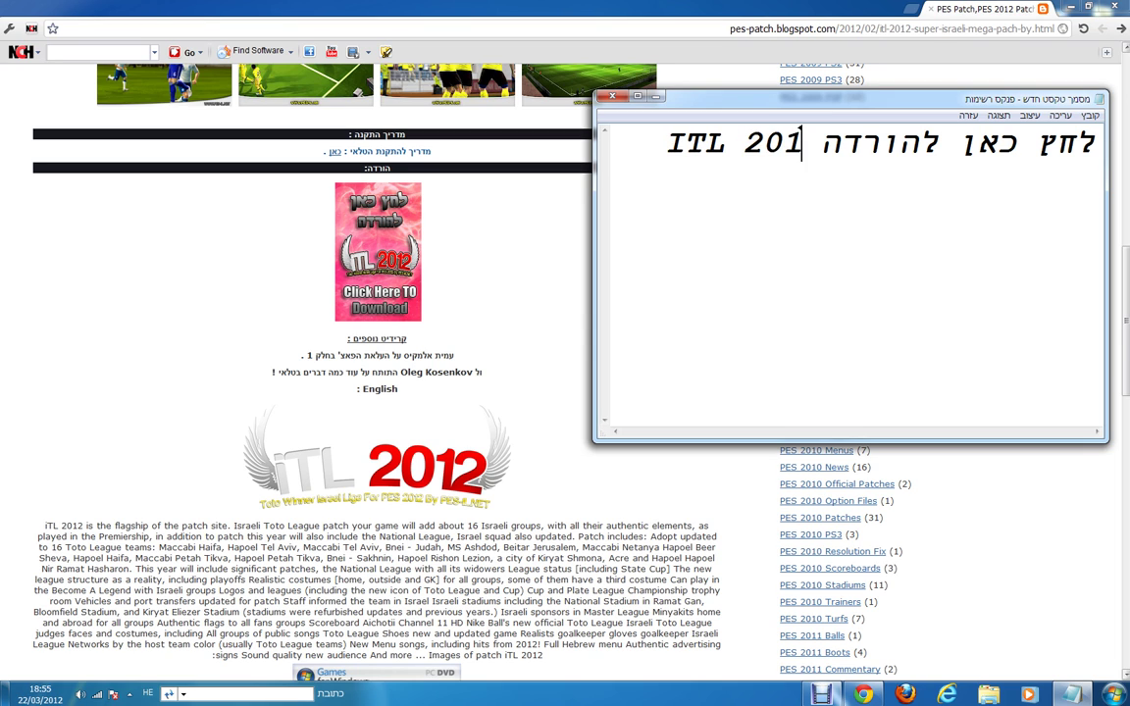
{"action": "key", "text": "BackSpace"}
{"action": "key", "text": "BackSpace"}
{"action": "key", "text": "BackSpace"}
{"action": "key", "text": "BackSpace"}
{"action": "key", "text": "BackSpace"}
{"action": "key", "text": "BackSpace"}
{"action": "key", "text": "BackSpace"}
{"action": "key", "text": "BackSpace"}
{"action": "key", "text": "BackSpace"}
{"action": "key", "text": "BackSpace"}
{"action": "key", "text": "BackSpace"}
{"action": "key", "text": "BackSpace"}
{"action": "key", "text": "BackSpace"}
{"action": "key", "text": "BackSpace"}
{"action": "key", "text": "BackSpace"}
{"action": "key", "text": "BackSpace"}
{"action": "key", "text": "BackSpace"}
{"action": "key", "text": "BackSpace"}
{"action": "key", "text": "BackSpace"}
{"action": "key", "text": "BackSpace"}
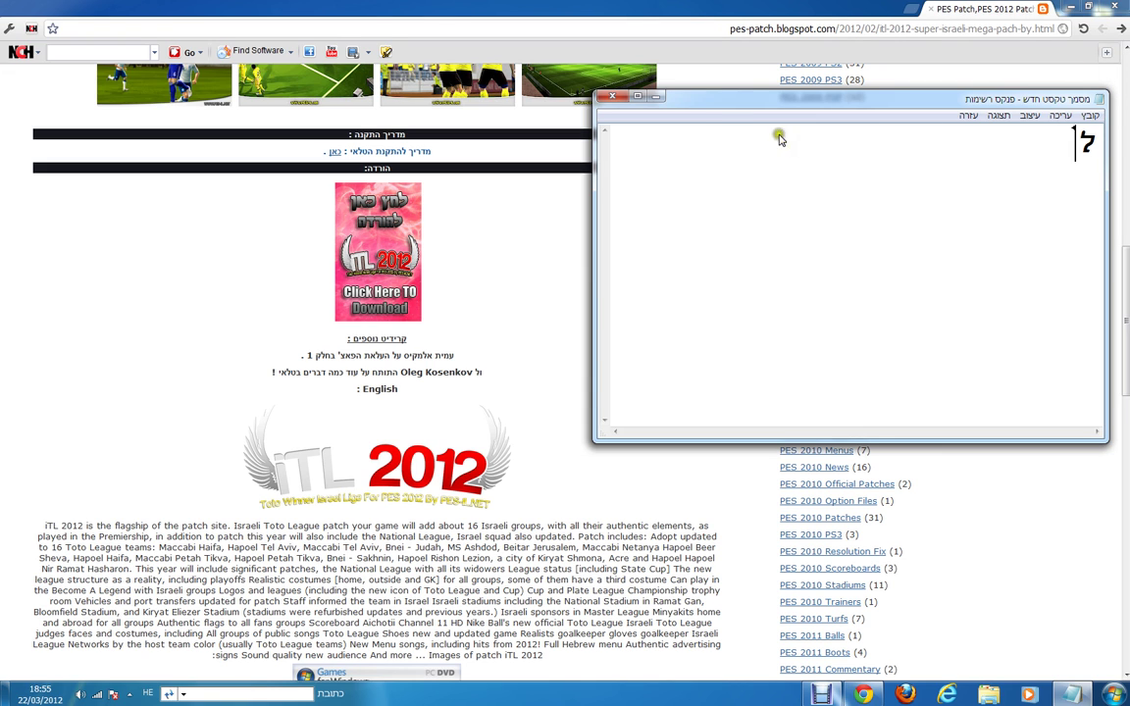
{"action": "left_click", "coordinate": [655, 96]}
Step: Open the patch's download banner link and copy the file name iTL_2012.rar from the RapidShare page
{"action": "left_click", "coordinate": [383, 227]}
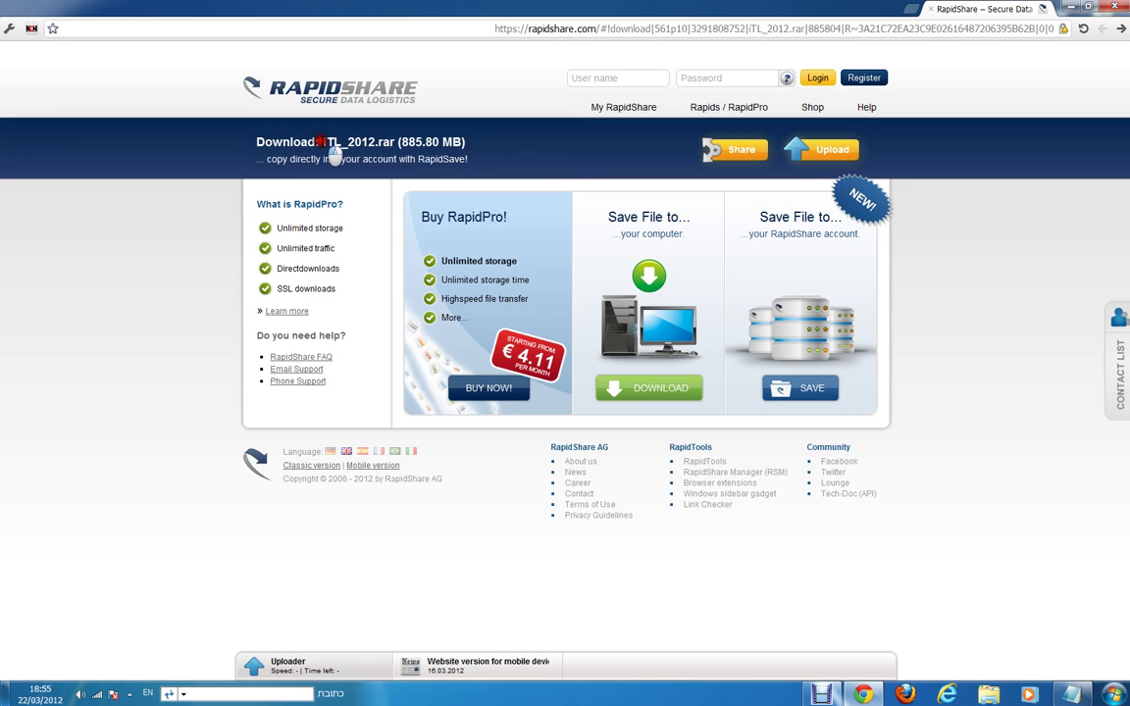
{"action": "left_click_drag", "start_coordinate": [321, 143], "coordinate": [397, 152]}
{"action": "key", "text": "super+c"}
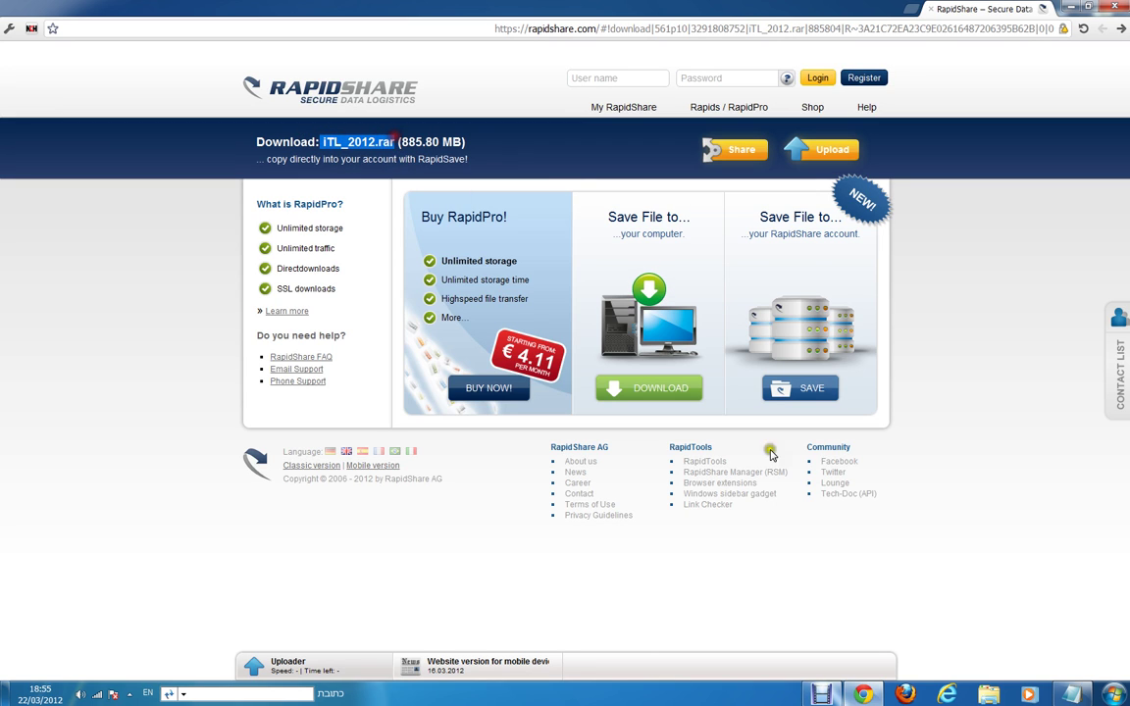
{"action": "right_click", "coordinate": [350, 143]}
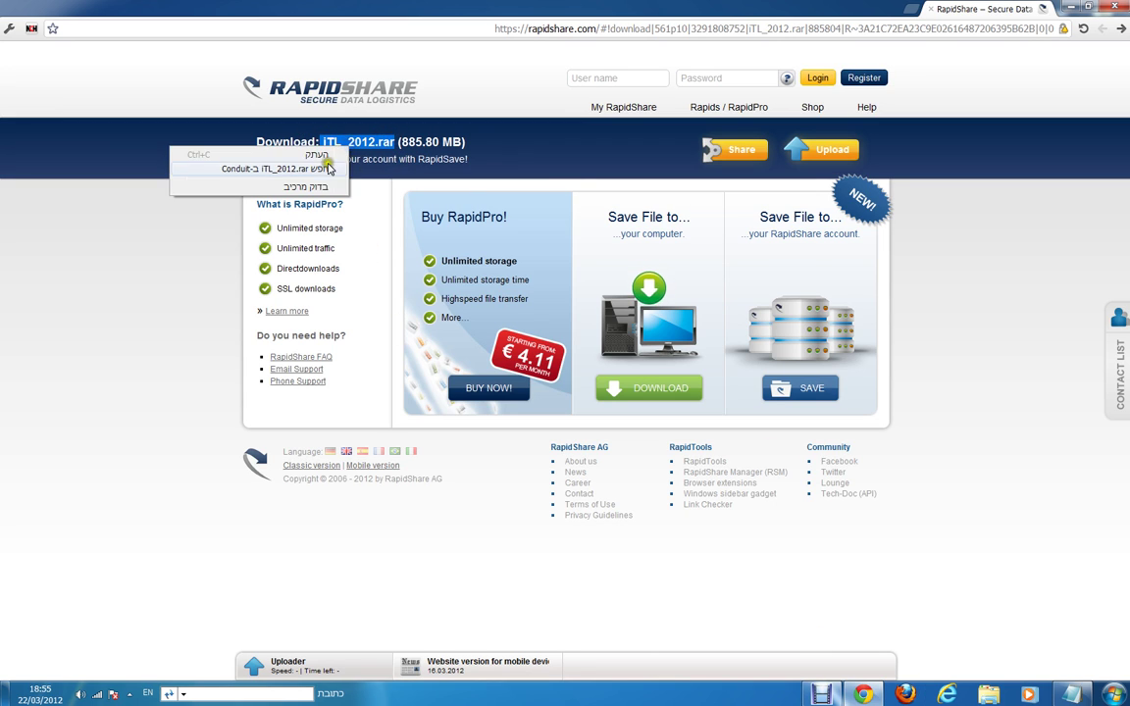
{"action": "left_click", "coordinate": [334, 147]}
{"action": "right_click", "coordinate": [328, 144]}
{"action": "left_click", "coordinate": [314, 147]}
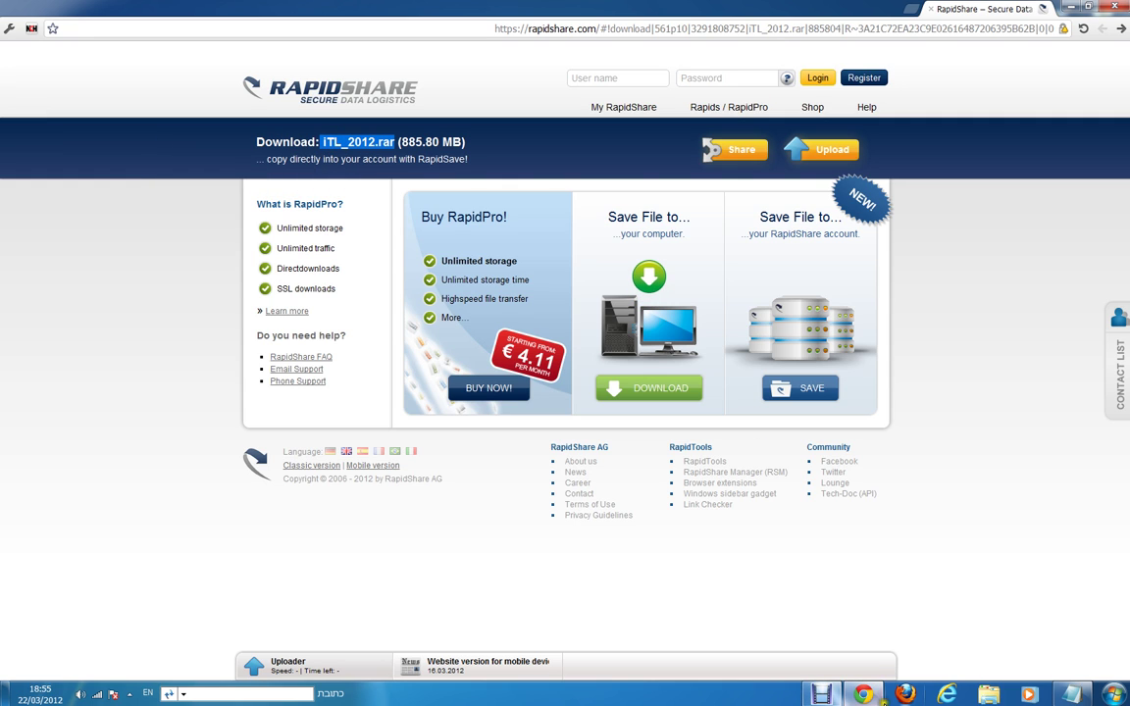
Step: Bring up the empty Notepad note, clear the mistyped Latin characters and switch back to Hebrew input
{"action": "left_click", "coordinate": [1072, 693]}
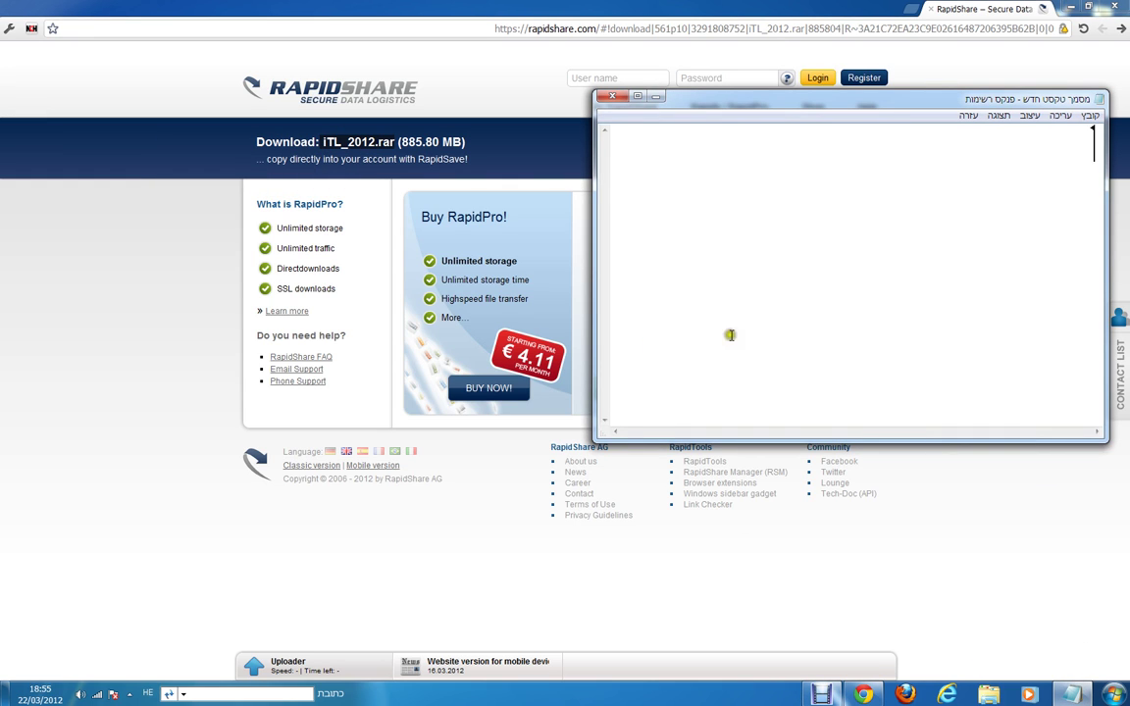
{"action": "type", "text": ",UE"}
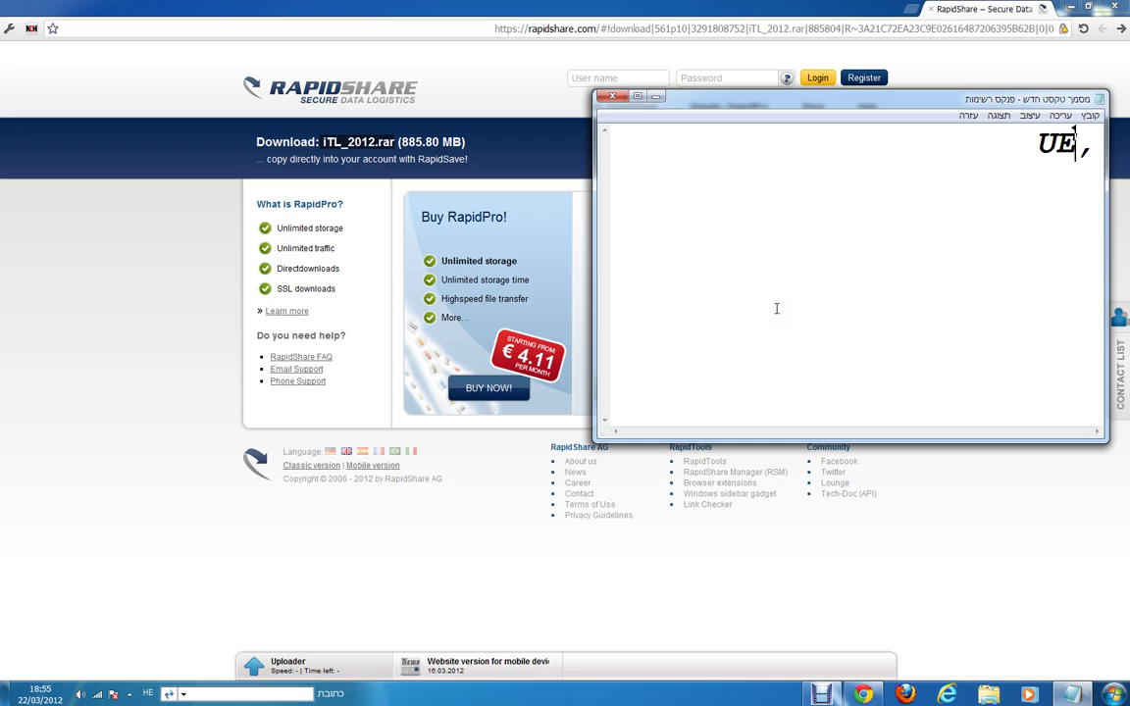
{"action": "key", "text": "BackSpace"}
{"action": "type", "text": "Rh"}
{"action": "key", "text": "BackSpace"}
{"action": "key", "text": "BackSpace"}
{"action": "key", "text": "BackSpace"}
{"action": "key", "text": "alt+shift"}
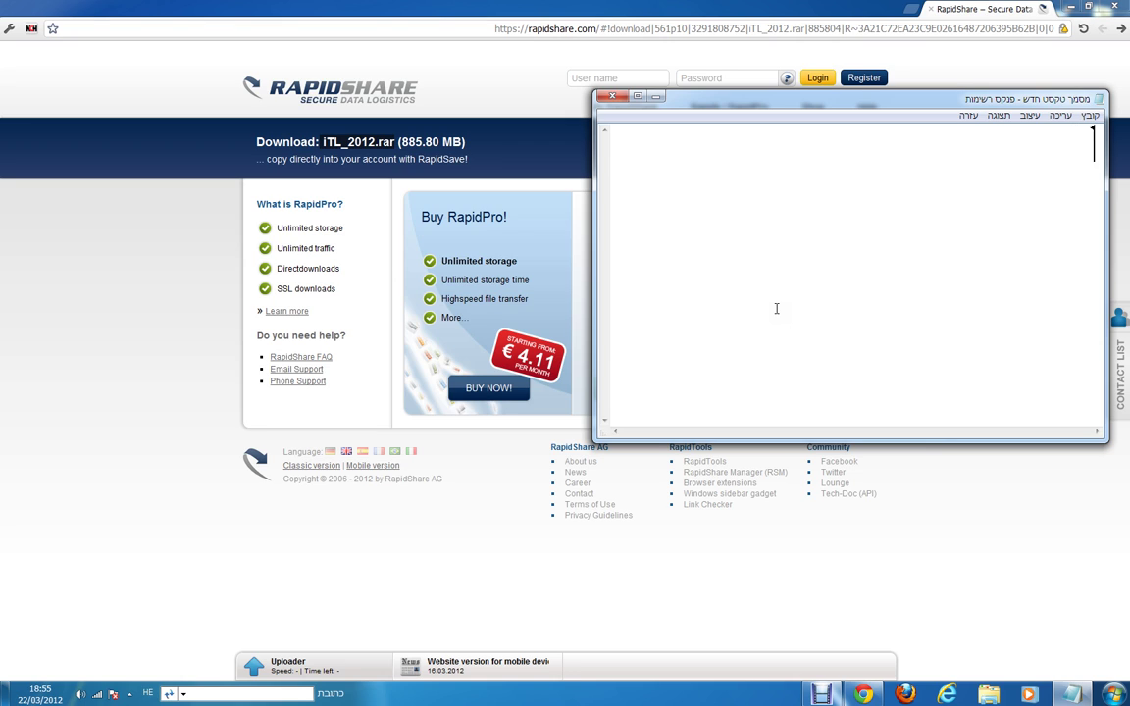
Step: Write "תורידו" in the note and paste the copied file name iTL_2012.rar after it
{"action": "type", "text": "תור"}
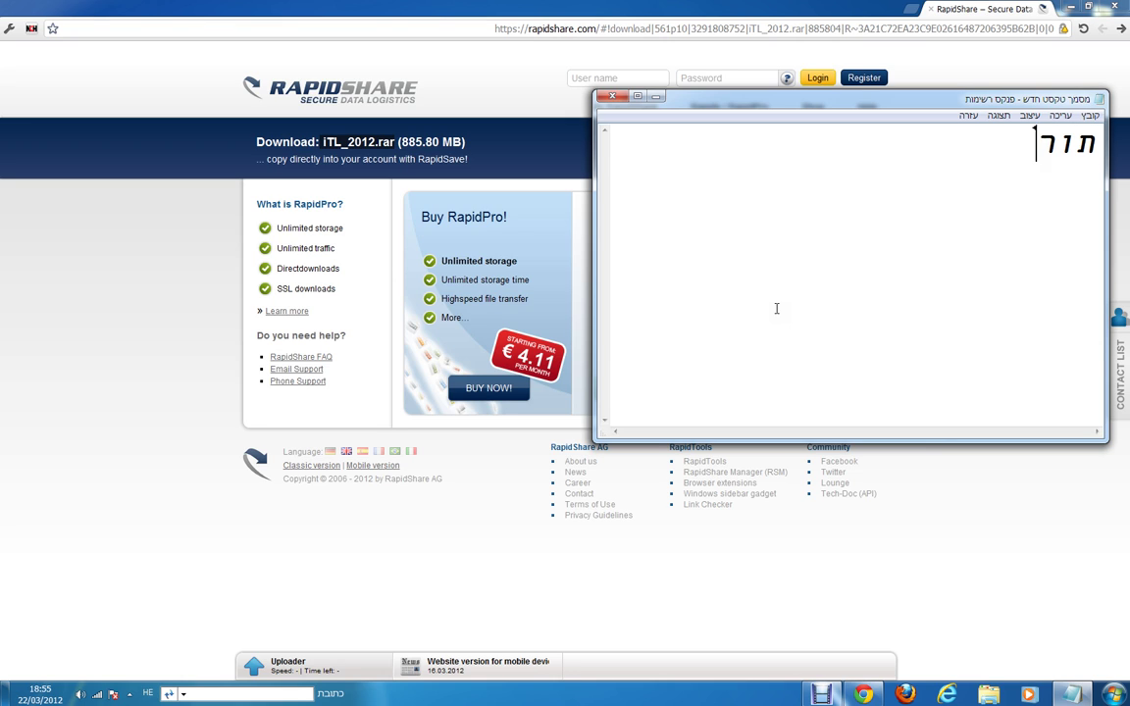
{"action": "type", "text": "ידו"}
{"action": "key", "text": "ctrl+a"}
{"action": "left_click", "coordinate": [750, 152]}
{"action": "right_click", "coordinate": [750, 152]}
{"action": "left_click", "coordinate": [895, 231]}
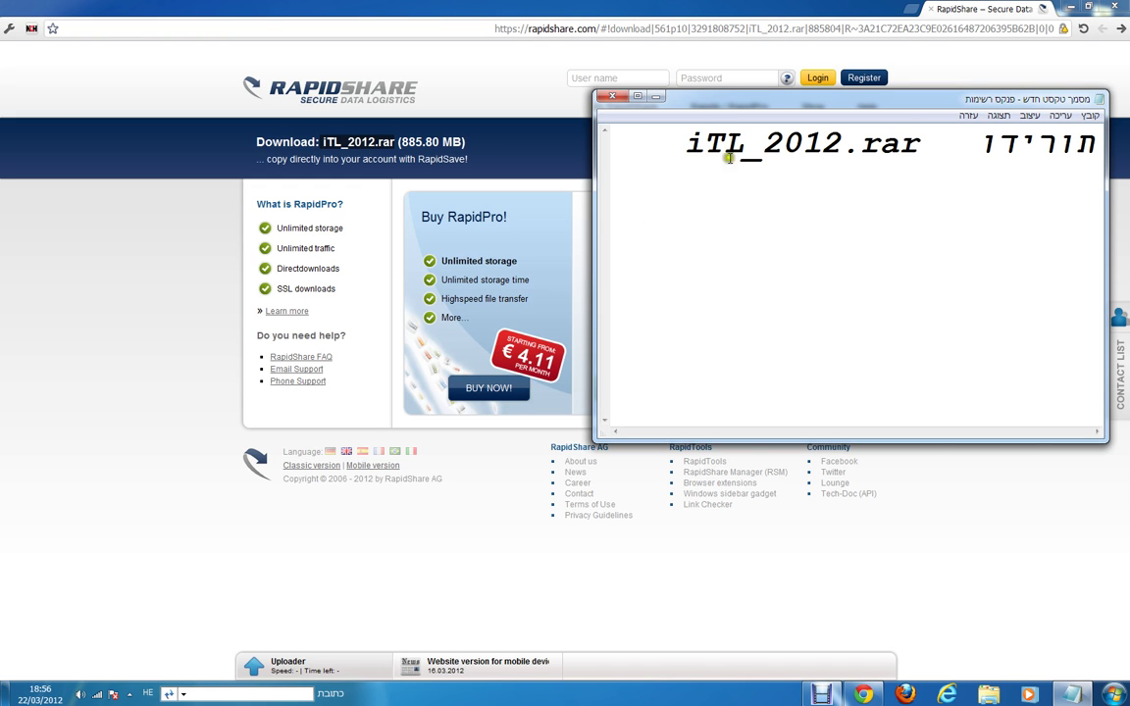
Step: Erase the whole download message from the note and minimize Notepad, clearing the file name selection on the RapidShare page
{"action": "left_click_drag", "start_coordinate": [582, 124], "coordinate": [1105, 145]}
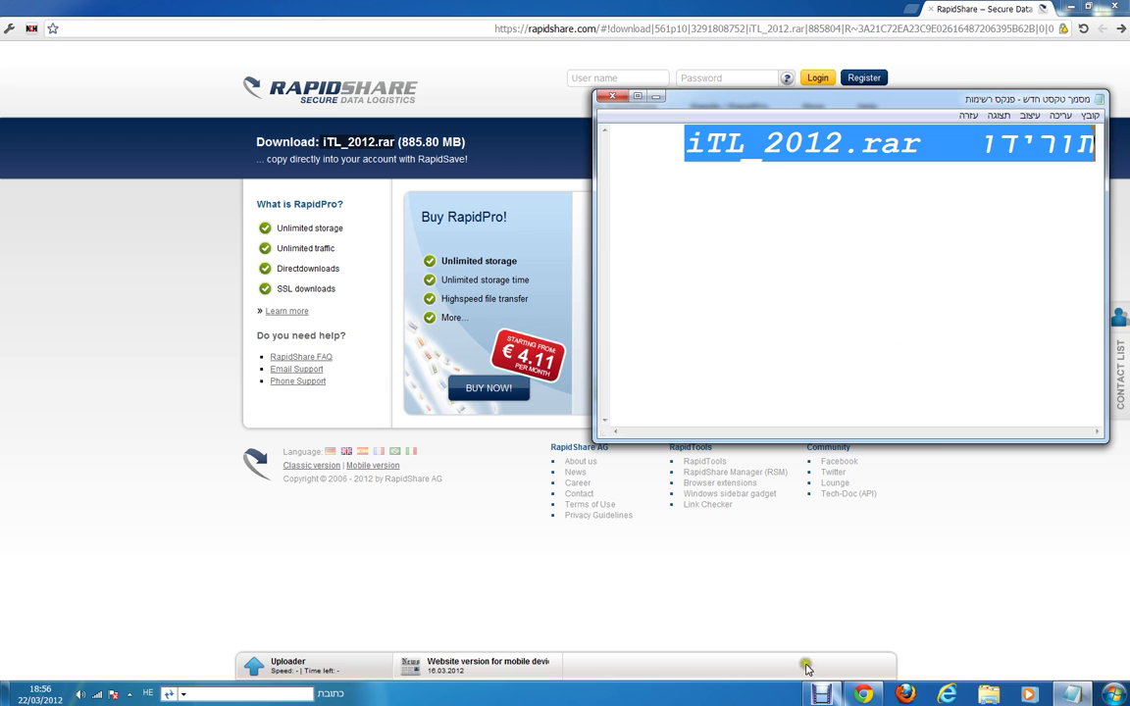
{"action": "key", "text": "Delete"}
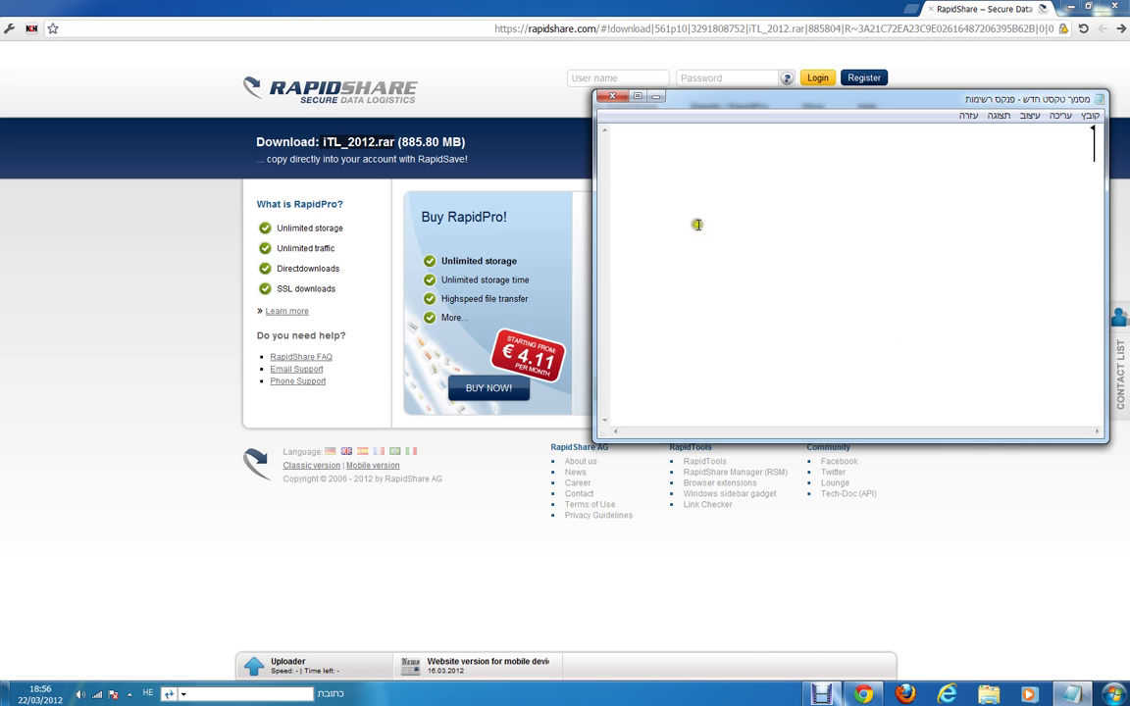
{"action": "left_click", "coordinate": [656, 95]}
{"action": "left_click", "coordinate": [475, 139]}
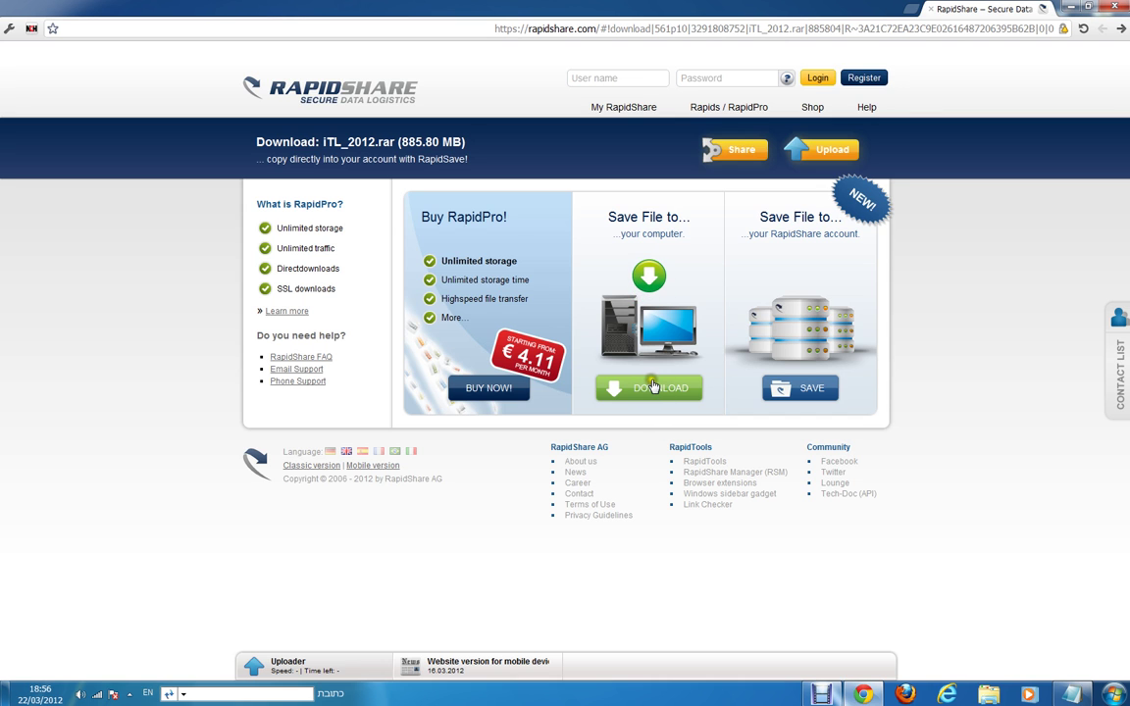
Step: Show the desktop, restore the empty note and write "אחרי שהורתם" in it, removing the wrongly added word "לחצו"
{"action": "key", "text": "super+d"}
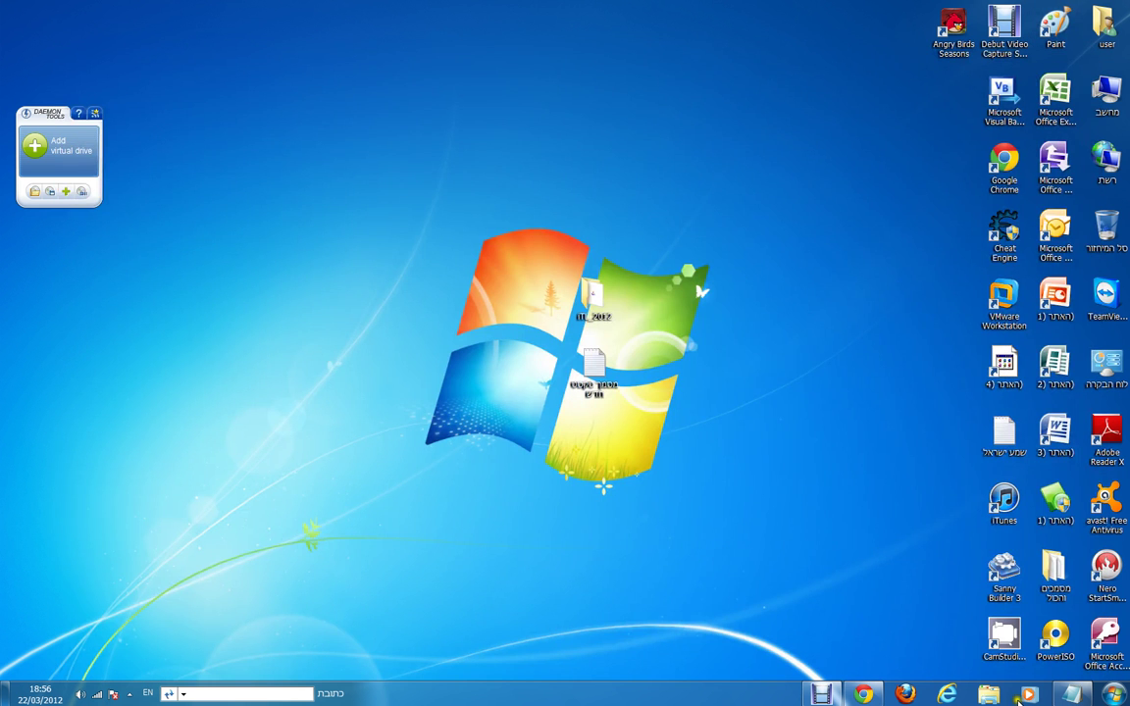
{"action": "left_click", "coordinate": [1071, 694]}
{"action": "type", "text": "אח"}
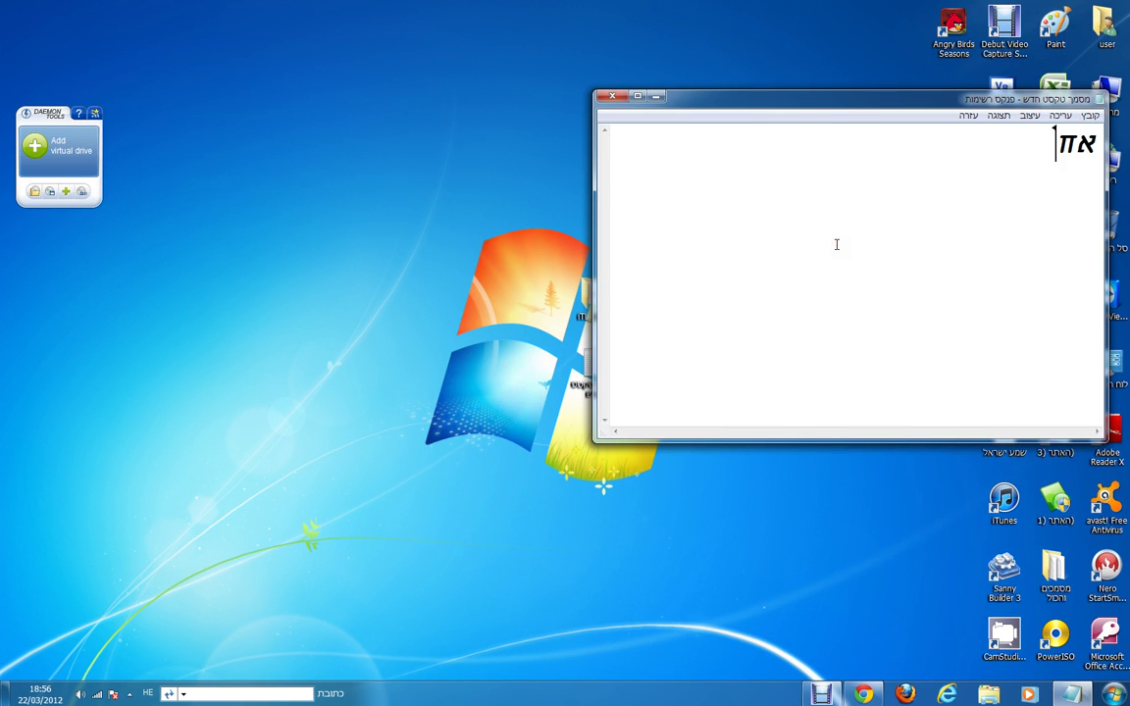
{"action": "type", "text": "רי שהורתם"}
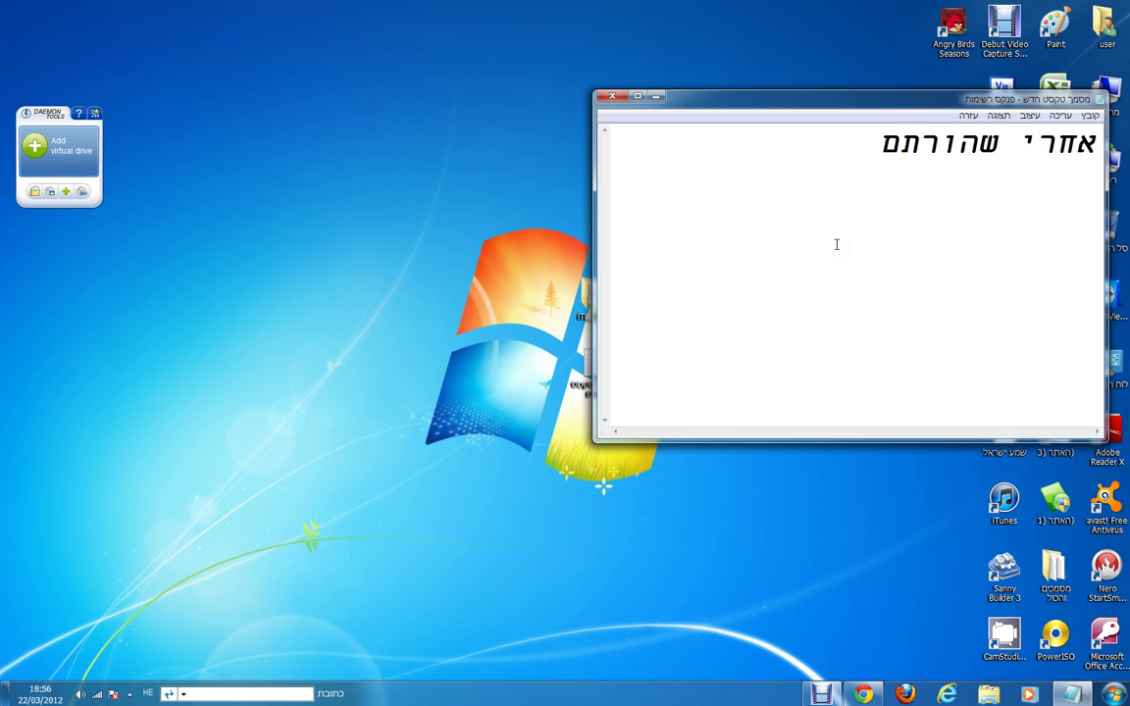
{"action": "type", "text": " לחצו"}
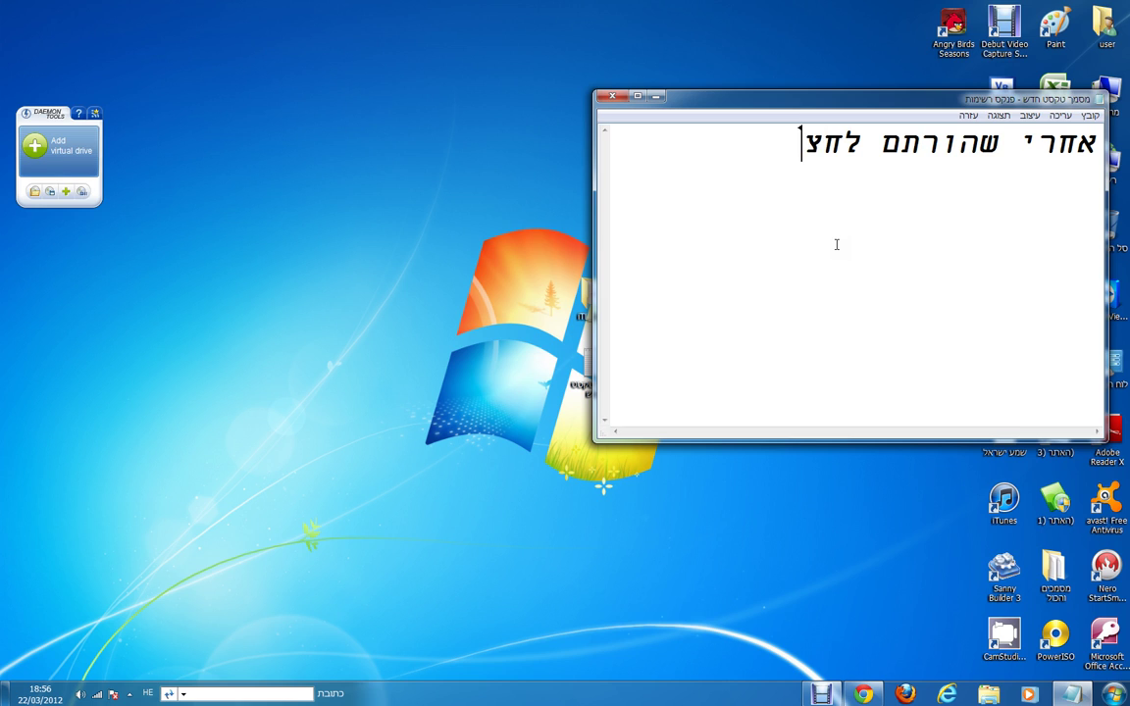
{"action": "key", "text": "BackSpace"}
{"action": "key", "text": "BackSpace"}
{"action": "key", "text": "BackSpace"}
{"action": "key", "text": "BackSpace"}
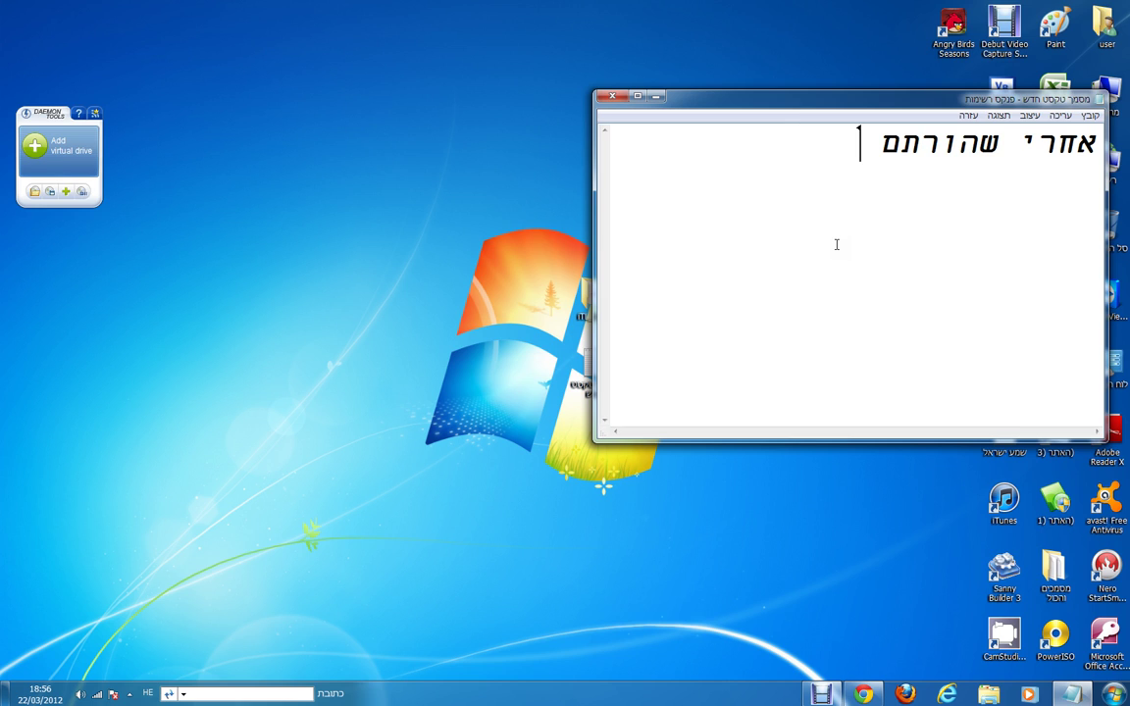
Step: Continue the note's sentence with "חלצו את הקובץ rar", correcting the misspelled file extension
{"action": "type", "text": "ח"}
{"action": "type", "text": "לצ"}
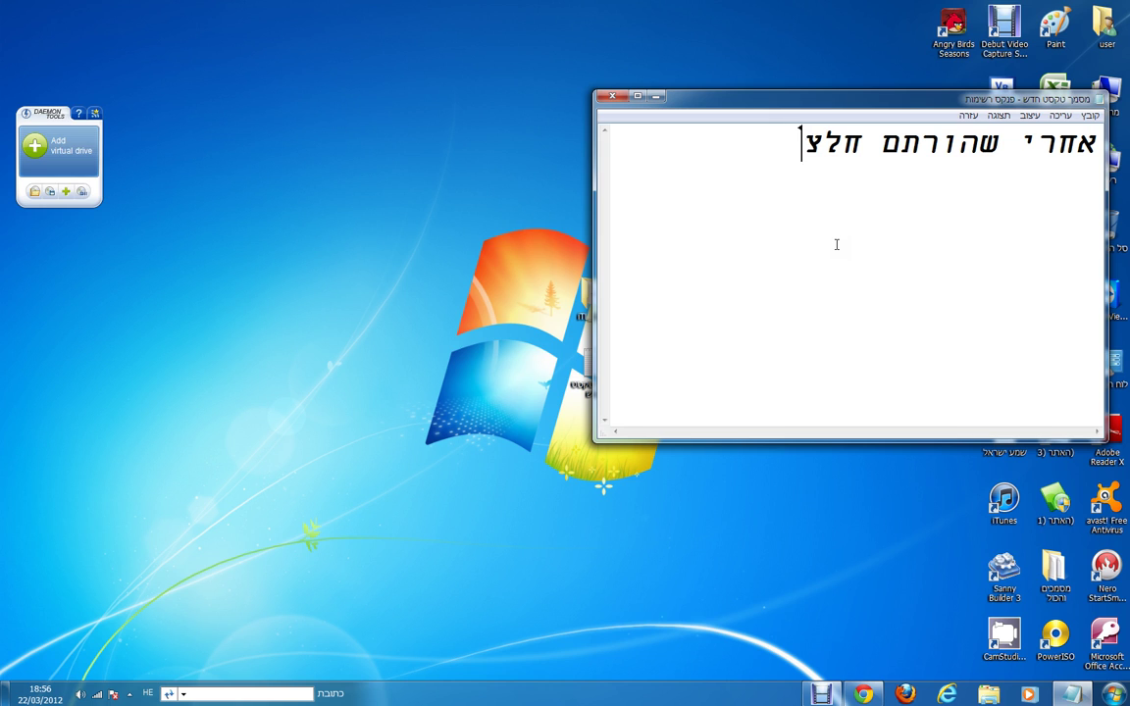
{"action": "type", "text": "ןו"}
{"action": "type", "text": " את ה"}
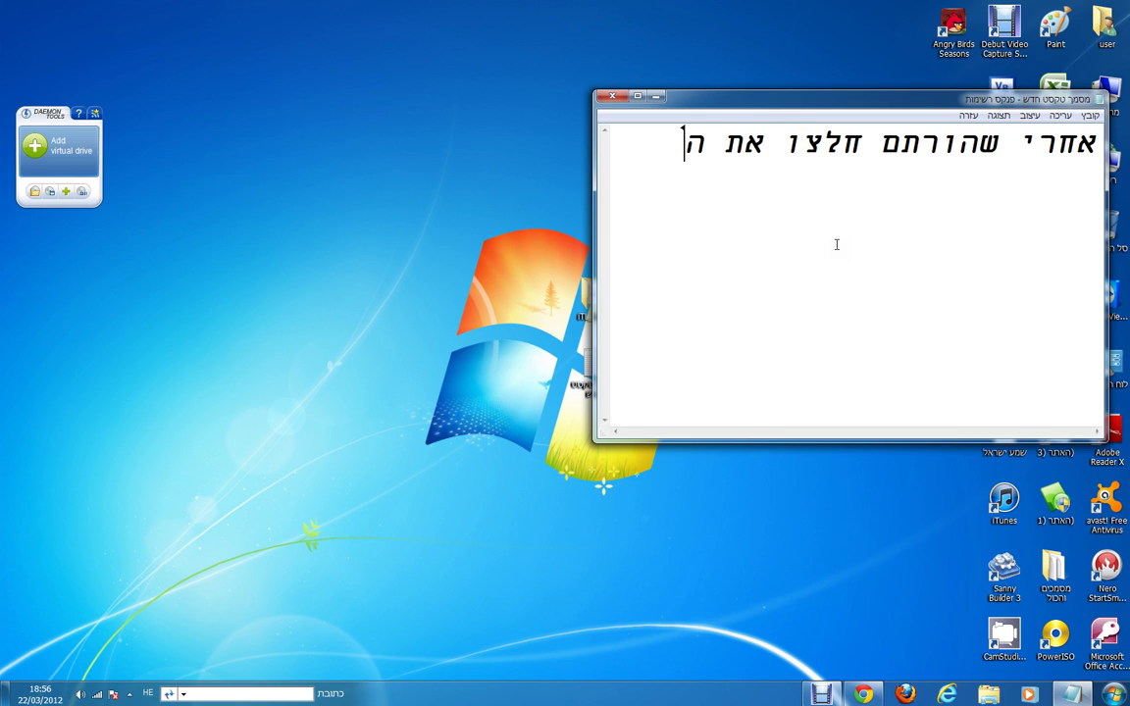
{"action": "type", "text": "קובץ"}
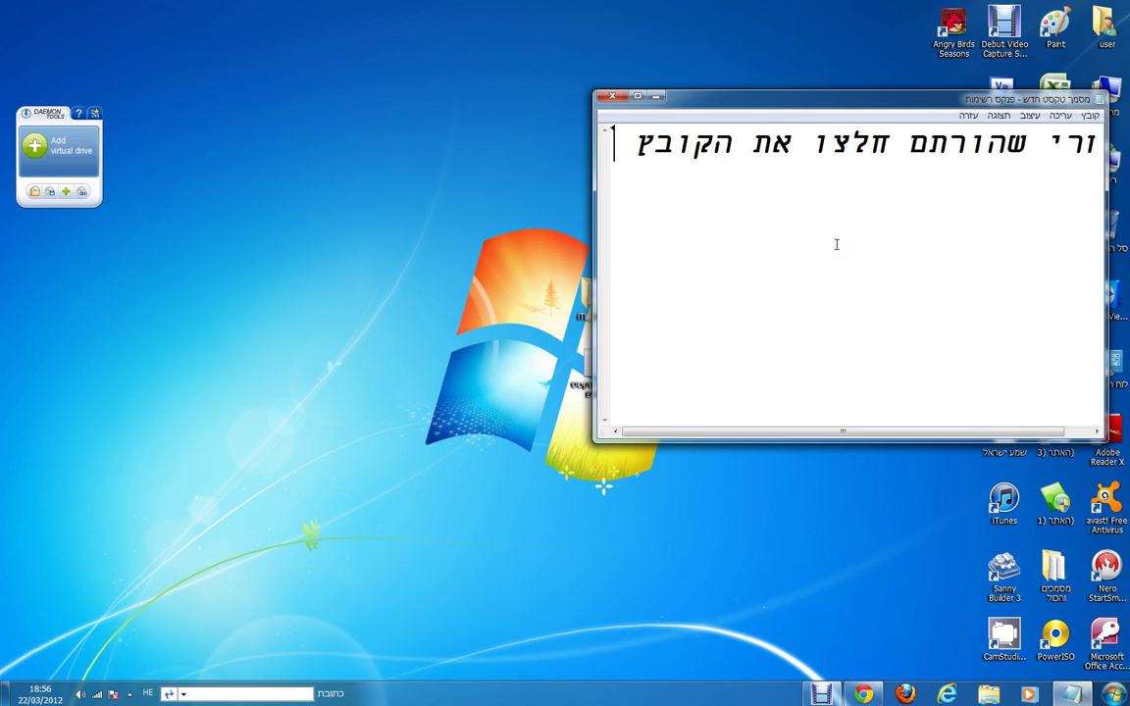
{"action": "key", "text": "alt+shift"}
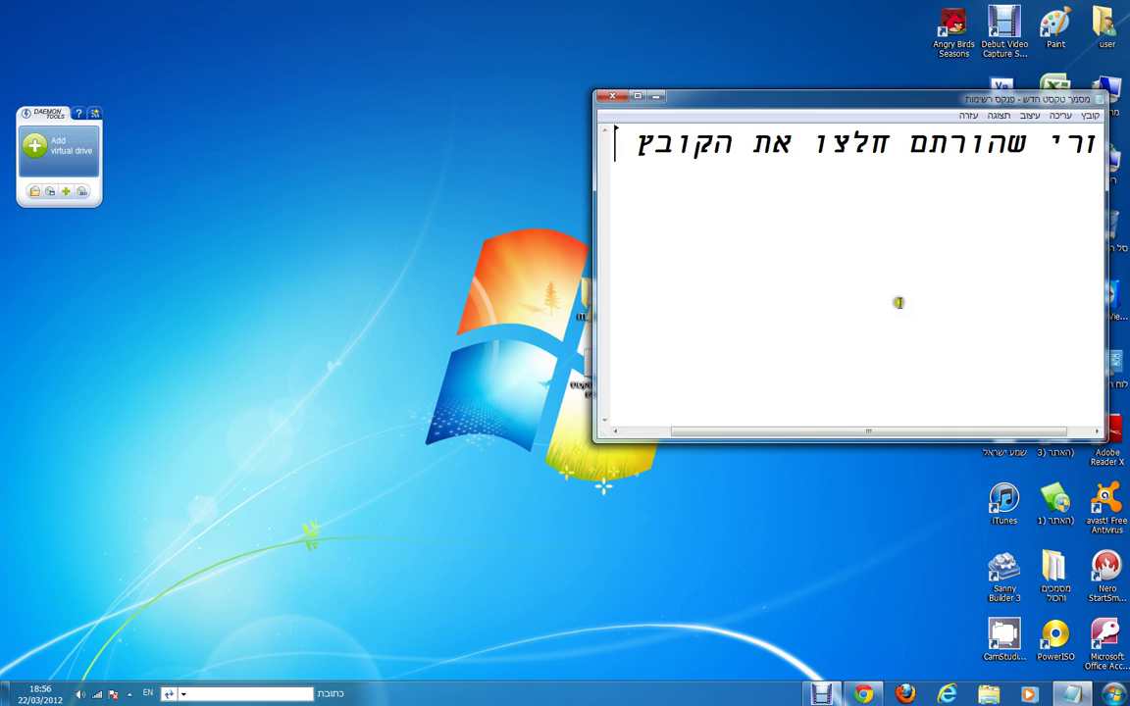
{"action": "type", "text": "rra"}
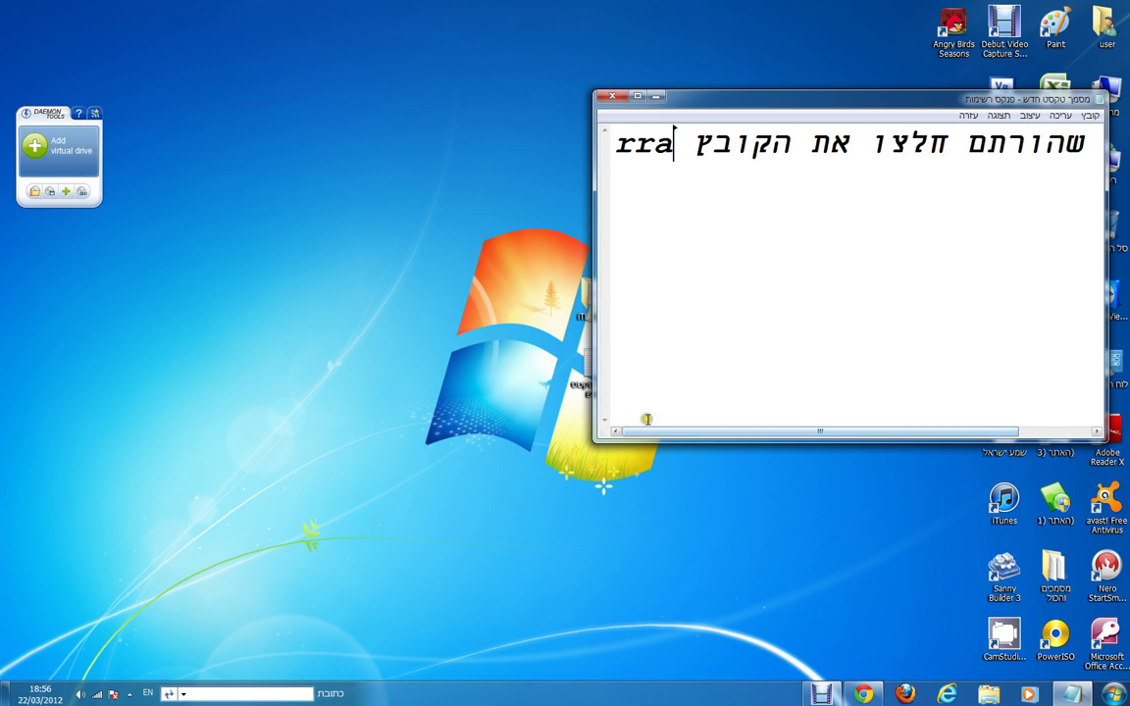
{"action": "key", "text": "BackSpace"}
{"action": "key", "text": "BackSpace"}
{"action": "type", "text": "ar"}
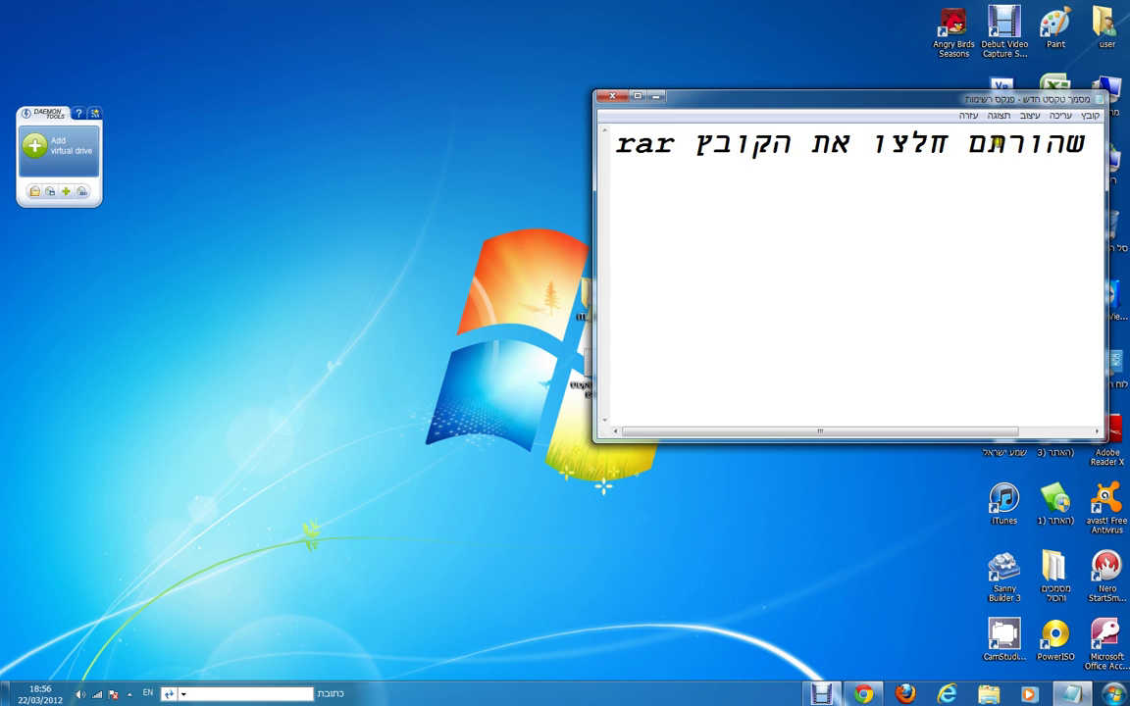
Step: Correct the misspelled word in the note to "שהורדתם" by inserting the missing letter ד
{"action": "left_click", "coordinate": [1004, 143]}
{"action": "type", "text": "S"}
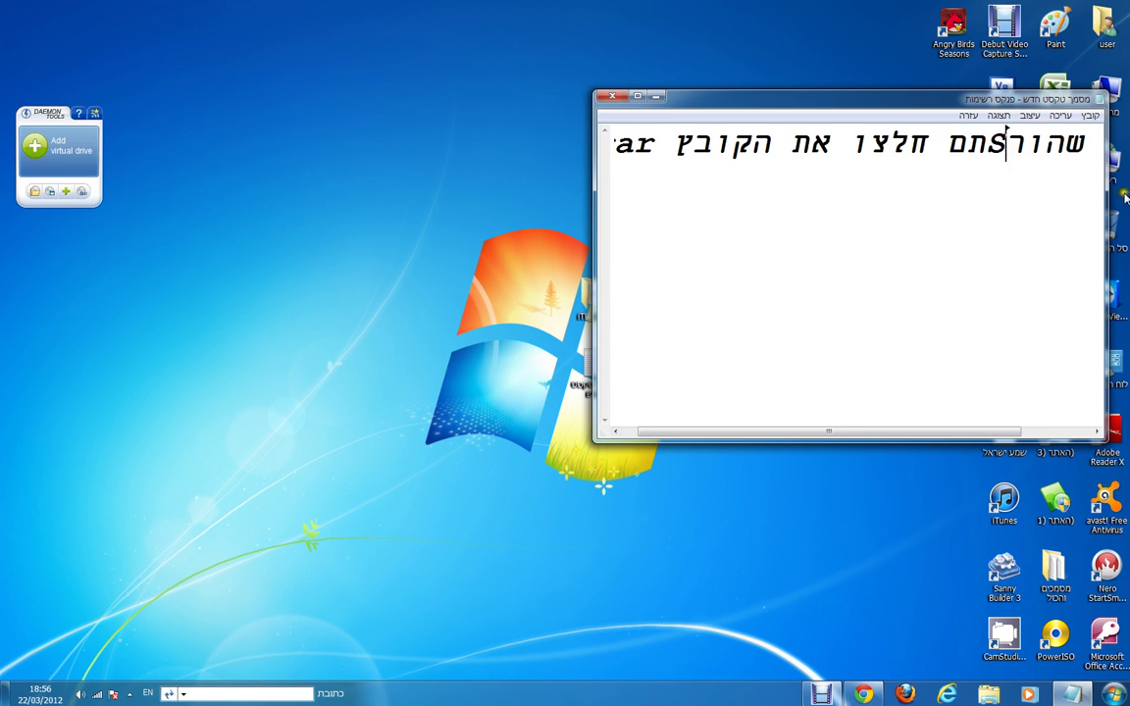
{"action": "key", "text": "BackSpace"}
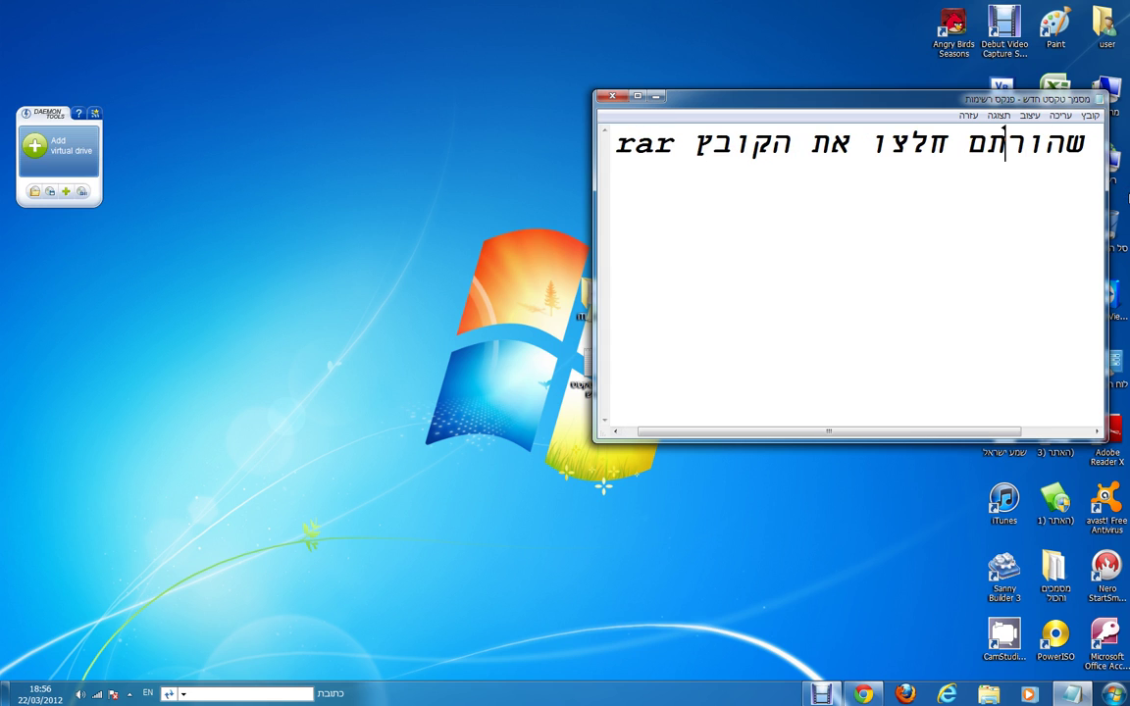
{"action": "key", "text": "alt+shift"}
{"action": "type", "text": "ד"}
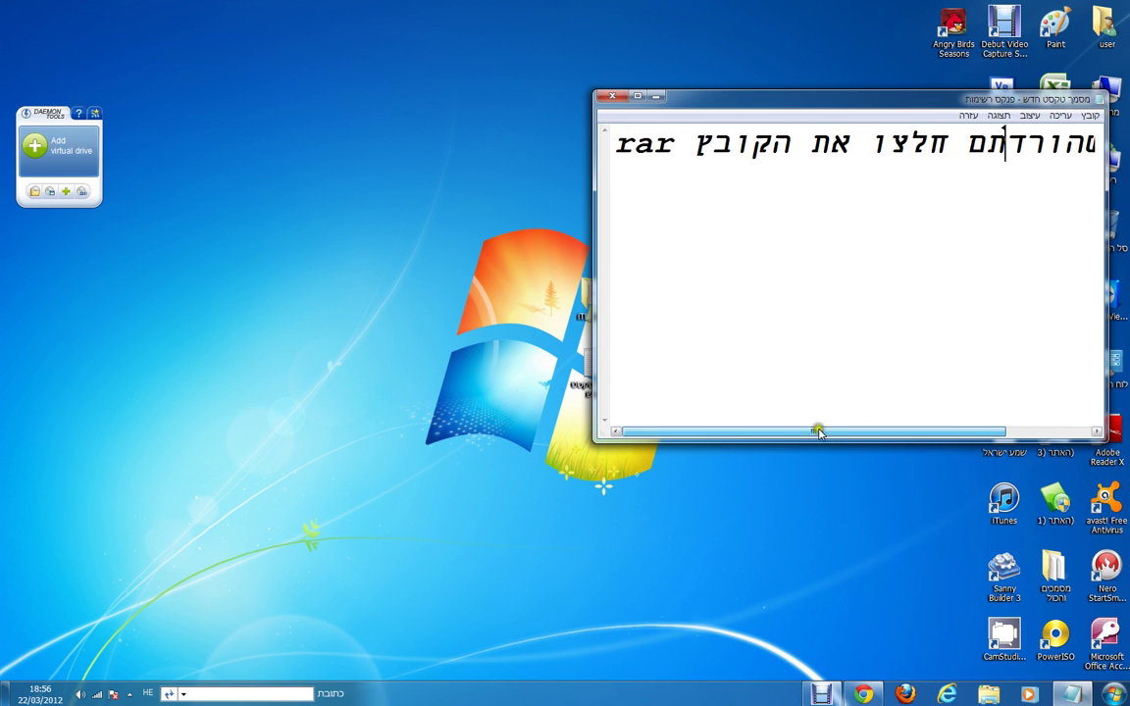
Step: Highlight "חלצו את הקובץ rar" in the note and, with Notepad minimized, open the iTL_2012 folder on the desktop
{"action": "left_click_drag", "start_coordinate": [947, 145], "coordinate": [734, 125]}
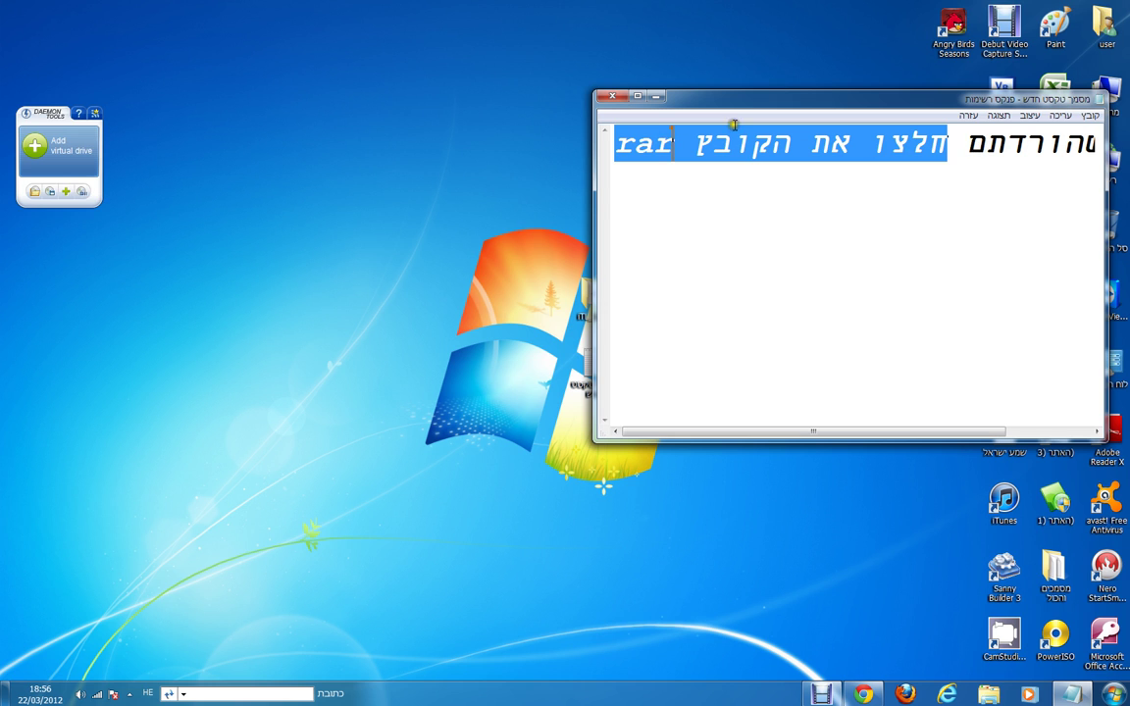
{"action": "left_click", "coordinate": [605, 95]}
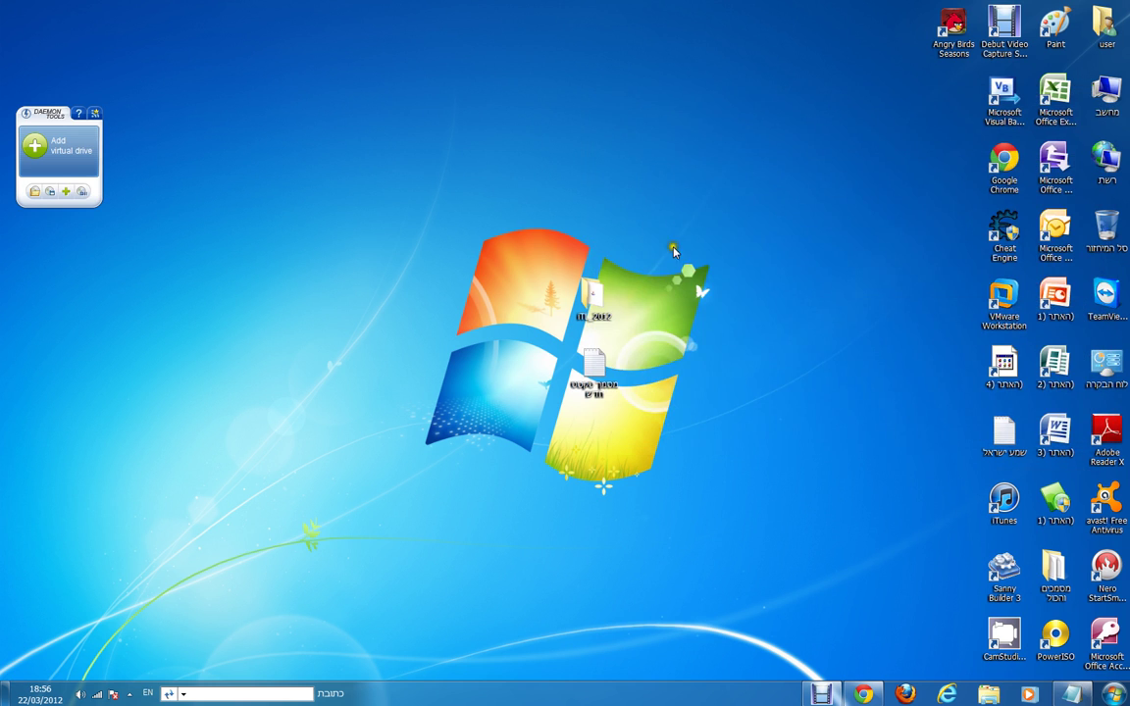
{"action": "left_click_drag", "start_coordinate": [689, 309], "coordinate": [580, 265]}
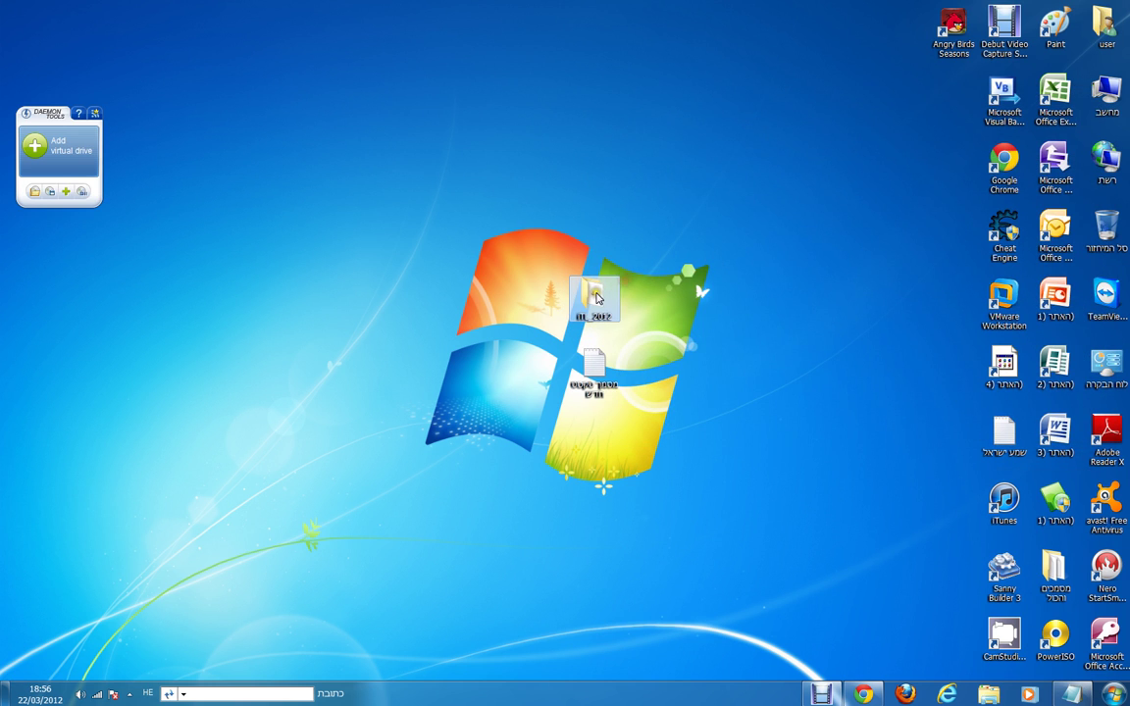
{"action": "double_click", "coordinate": [595, 297]}
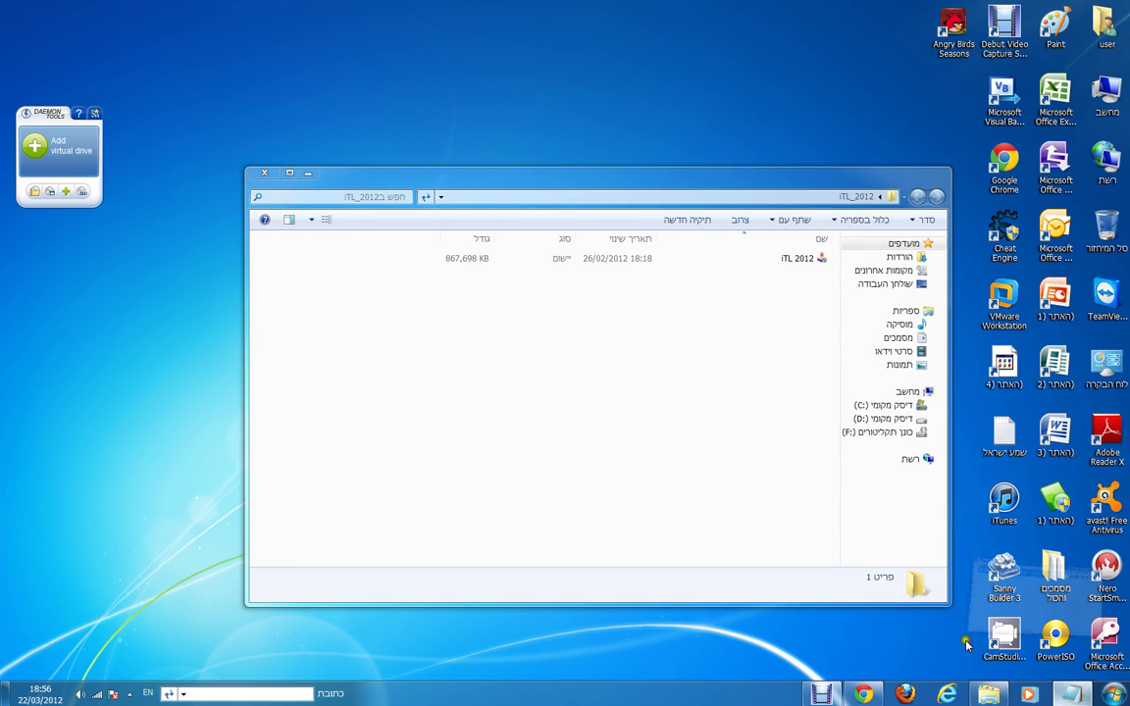
Step: Return to the note and erase the highlighted phrase and all the remaining text
{"action": "key", "text": "alt+Tab"}
{"action": "key", "text": "Delete"}
{"action": "key", "text": "ctrl+a"}
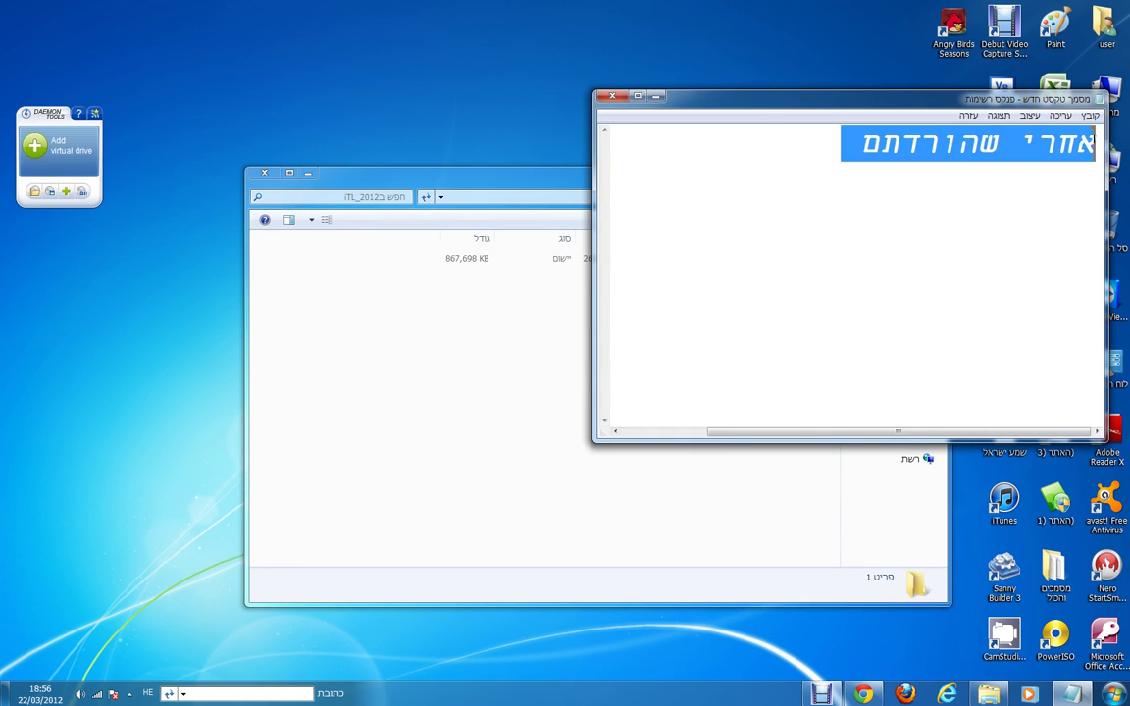
{"action": "key", "text": "Delete"}
Step: Write "אחרי שחילצתם" in the emptied note
{"action": "type", "text": "א"}
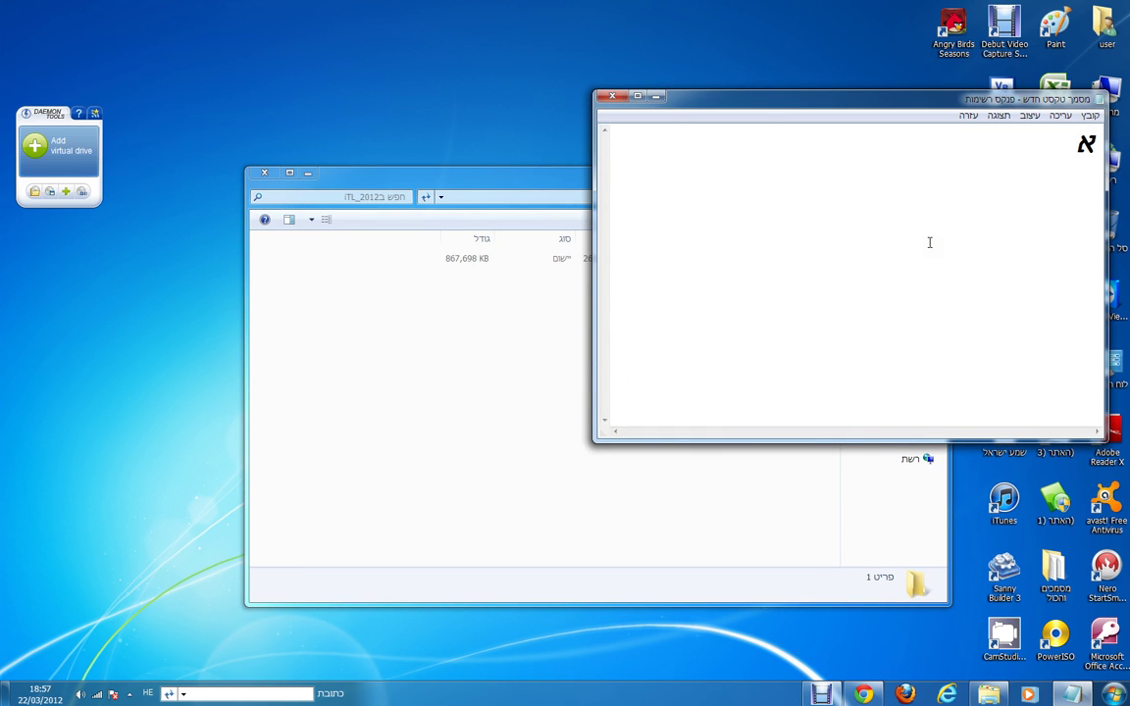
{"action": "type", "text": "חרי שחי"}
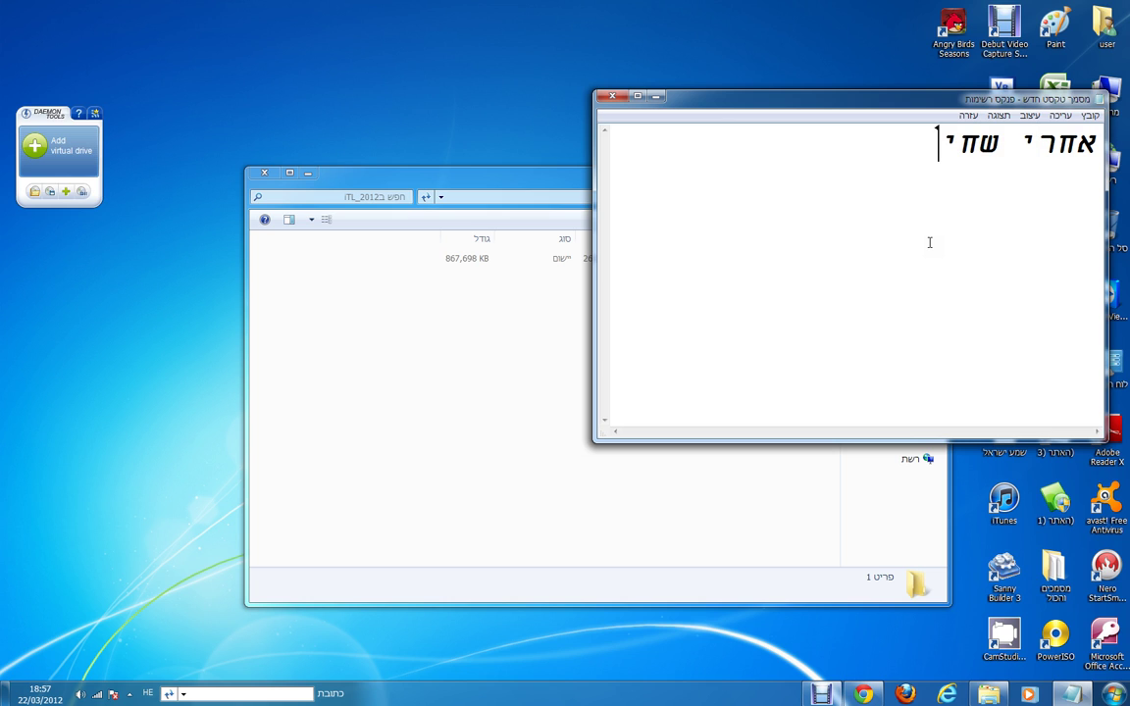
{"action": "type", "text": "לצת"}
{"action": "key", "text": "BackSpace"}
{"action": "type", "text": "צתם"}
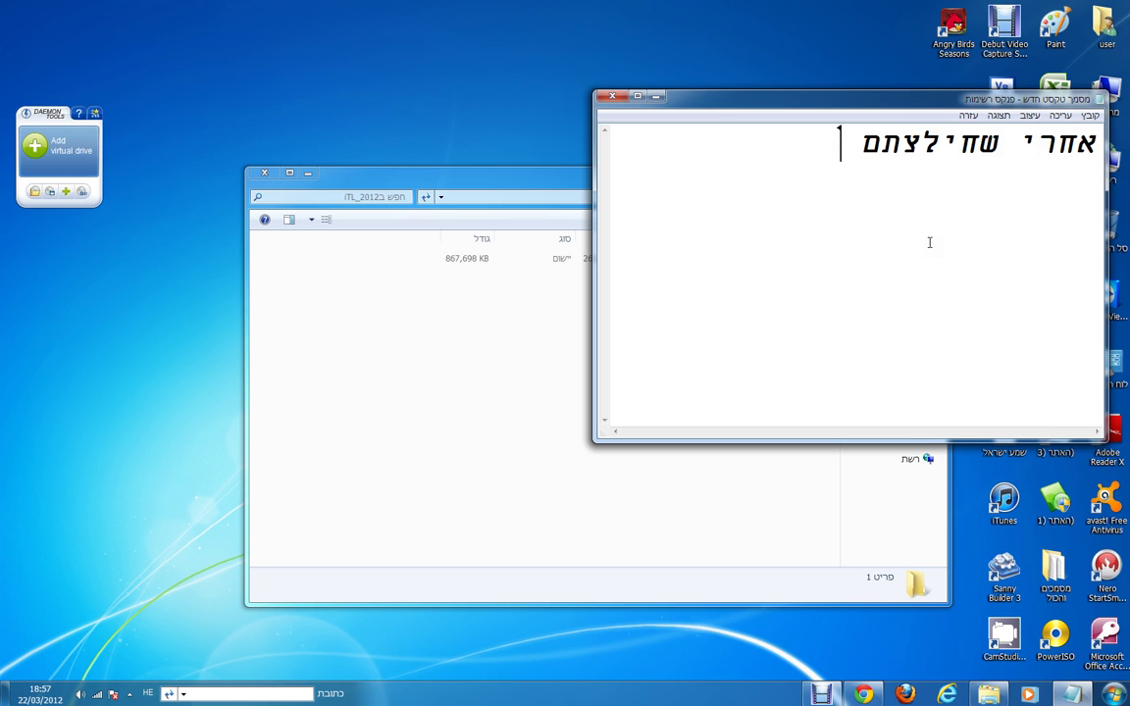
Step: Continue the note's sentence with "אתם רואים את זה" and start a new line below it
{"action": "type", "text": " אתם רו"}
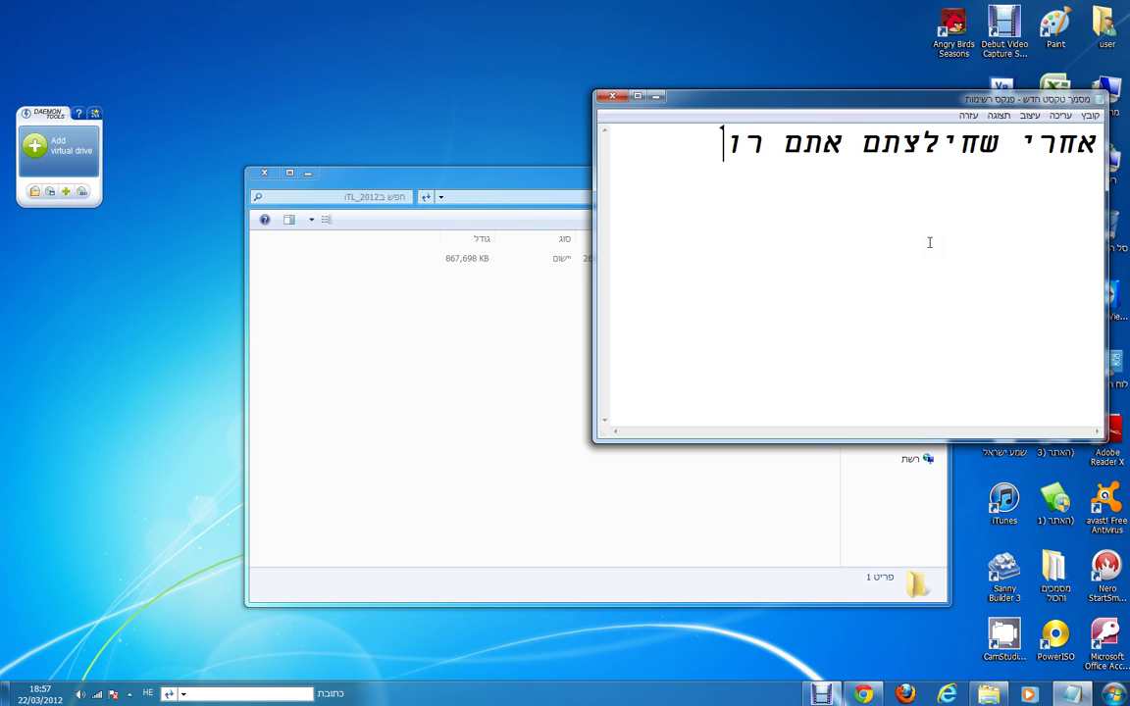
{"action": "type", "text": "צים"}
{"action": "key", "text": "BackSpace"}
{"action": "key", "text": "BackSpace"}
{"action": "key", "text": "BackSpace"}
{"action": "type", "text": "איפ"}
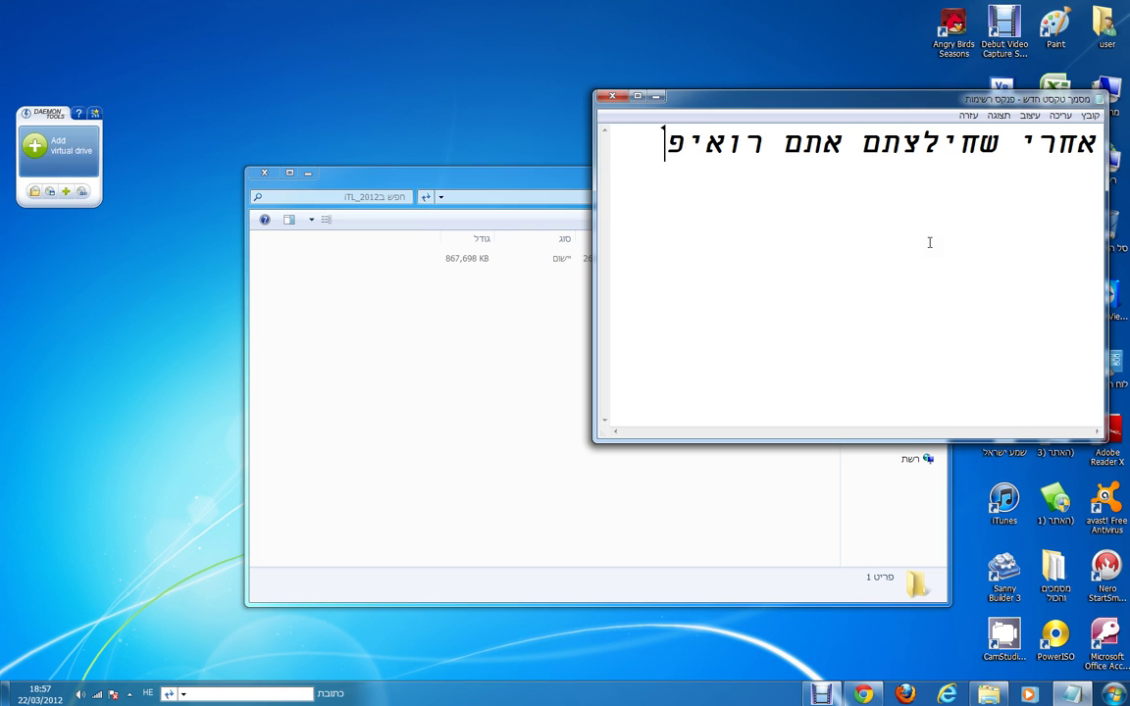
{"action": "key", "text": "BackSpace"}
{"action": "type", "text": "ם א"}
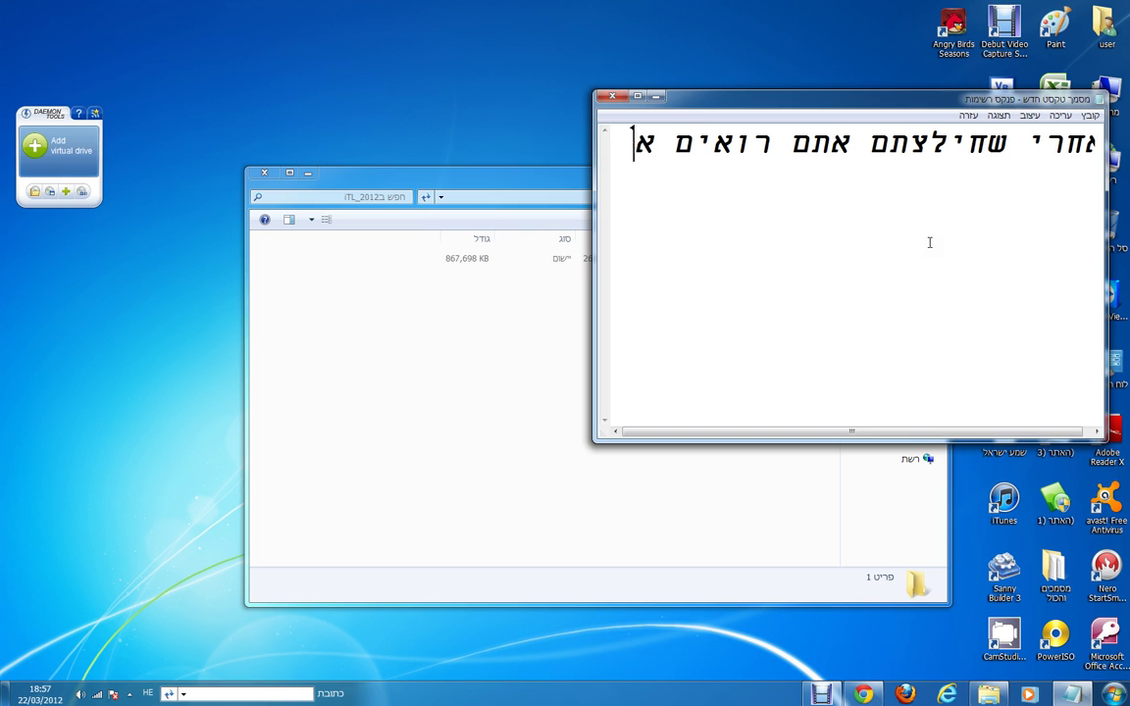
{"action": "type", "text": "ץת זה"}
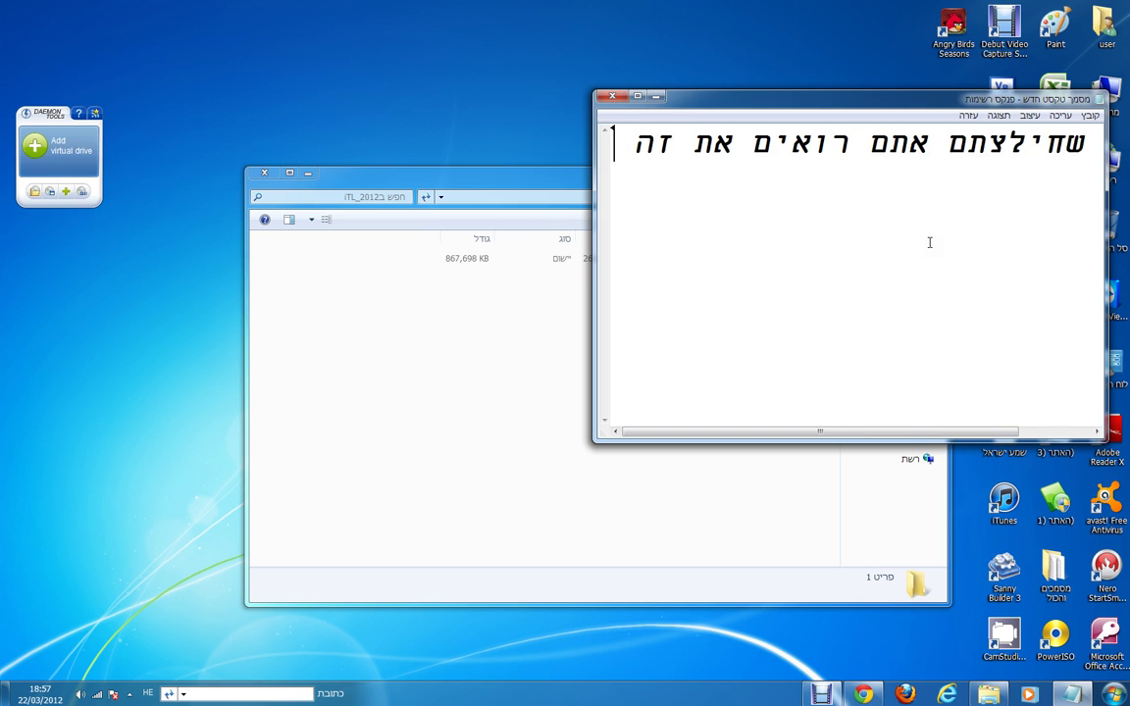
{"action": "key", "text": "Return"}
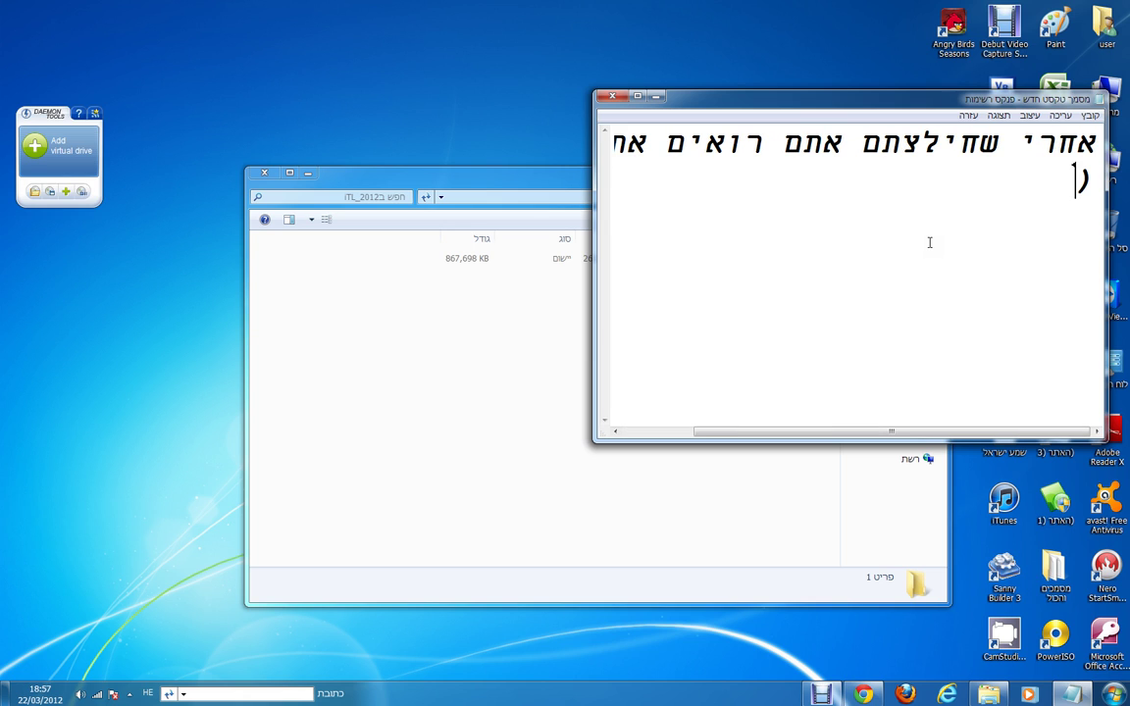
Step: Add "( תקייה )" on the note's second line, erase all of the note's text and minimize Notepad
{"action": "type", "text": "( תקייה"}
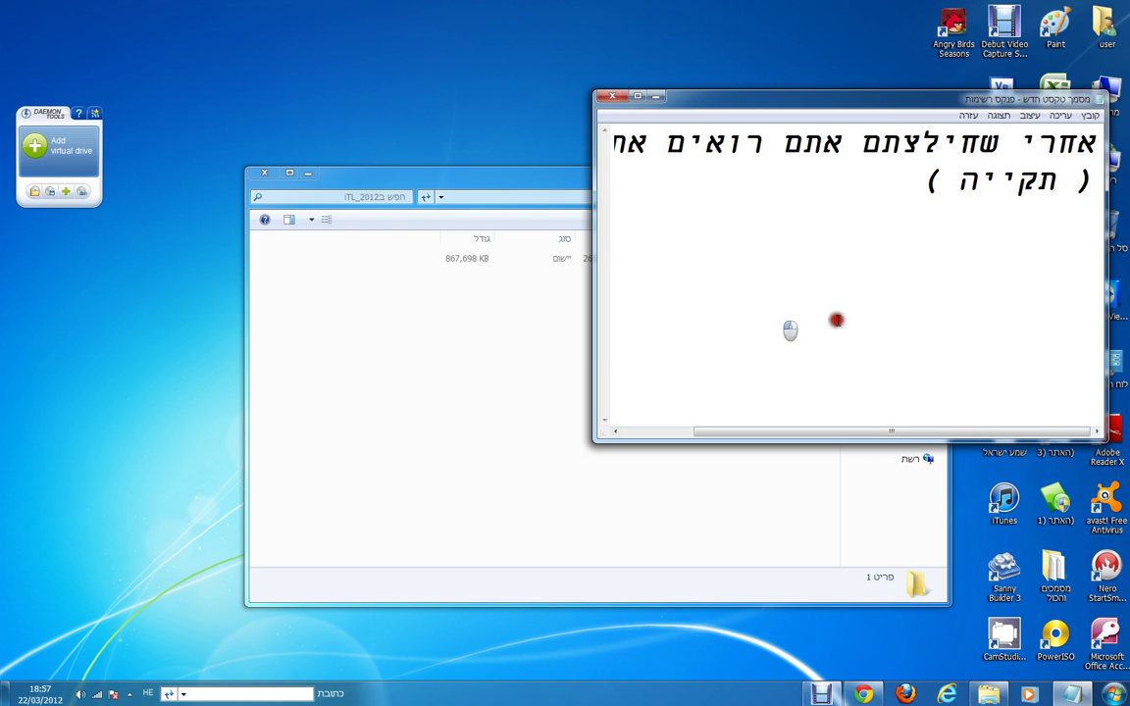
{"action": "key", "text": "ctrl+a"}
{"action": "key", "text": "Delete"}
{"action": "left_click", "coordinate": [656, 95]}
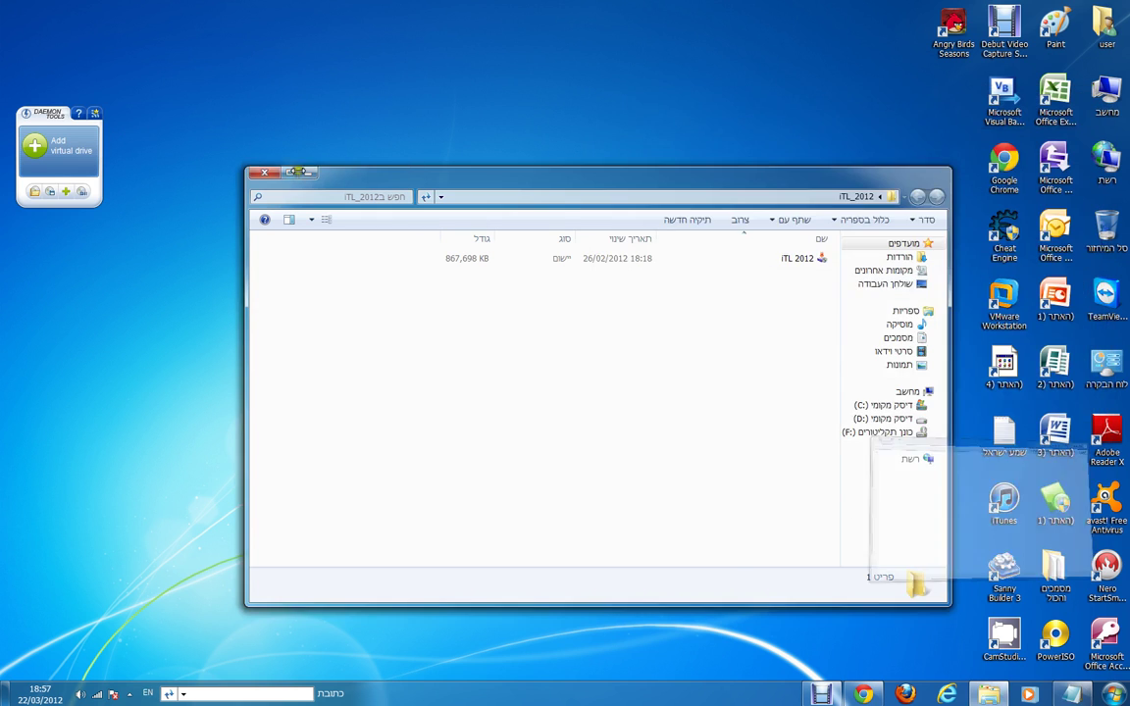
Step: Close the iTL_2012 folder, reopen it from the desktop and select the iTL 2012 application inside
{"action": "left_click", "coordinate": [263, 173]}
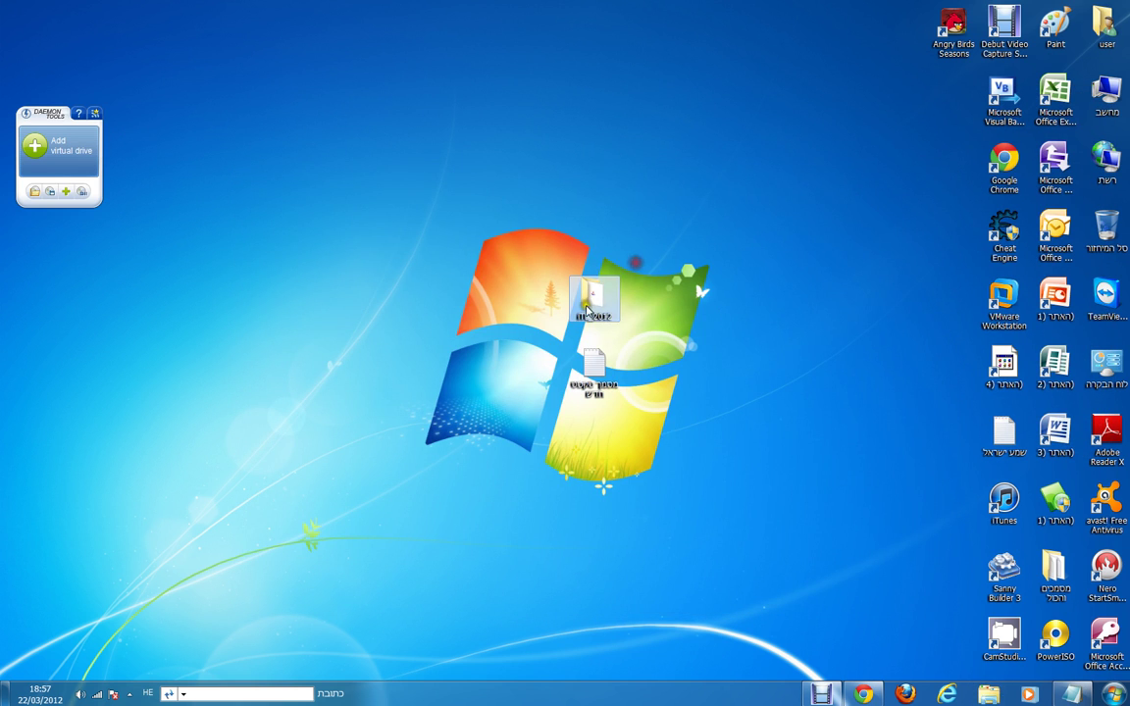
{"action": "double_click", "coordinate": [591, 294]}
{"action": "left_click", "coordinate": [704, 258]}
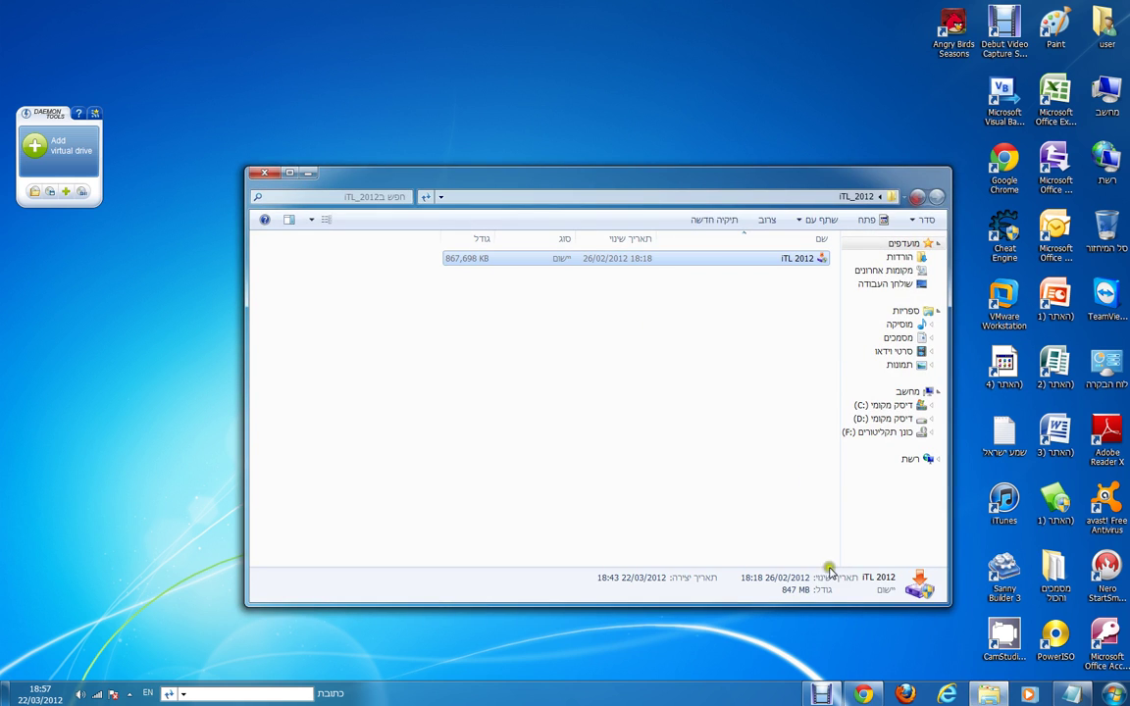
{"action": "key", "text": "alt+F4"}
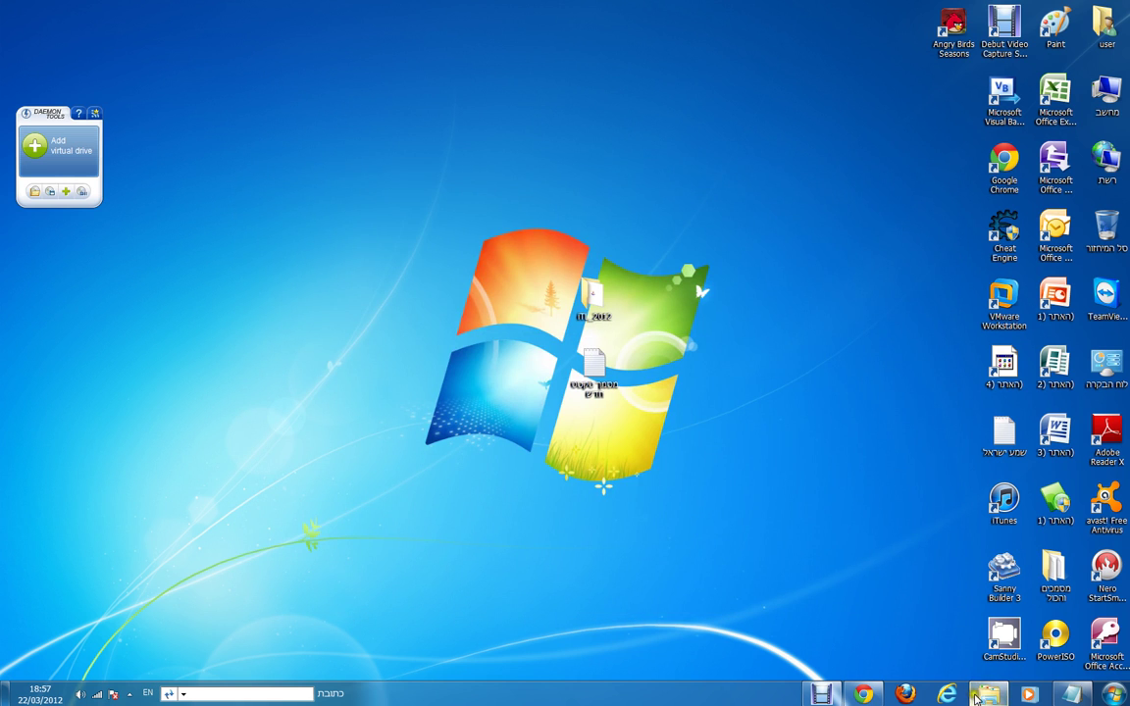
{"action": "left_click", "coordinate": [988, 692]}
Step: Write "לחצו על ההתכנה !!!!!!" in the note and, with Notepad minimized, point out the iTL 2012 application
{"action": "left_click", "coordinate": [1071, 692]}
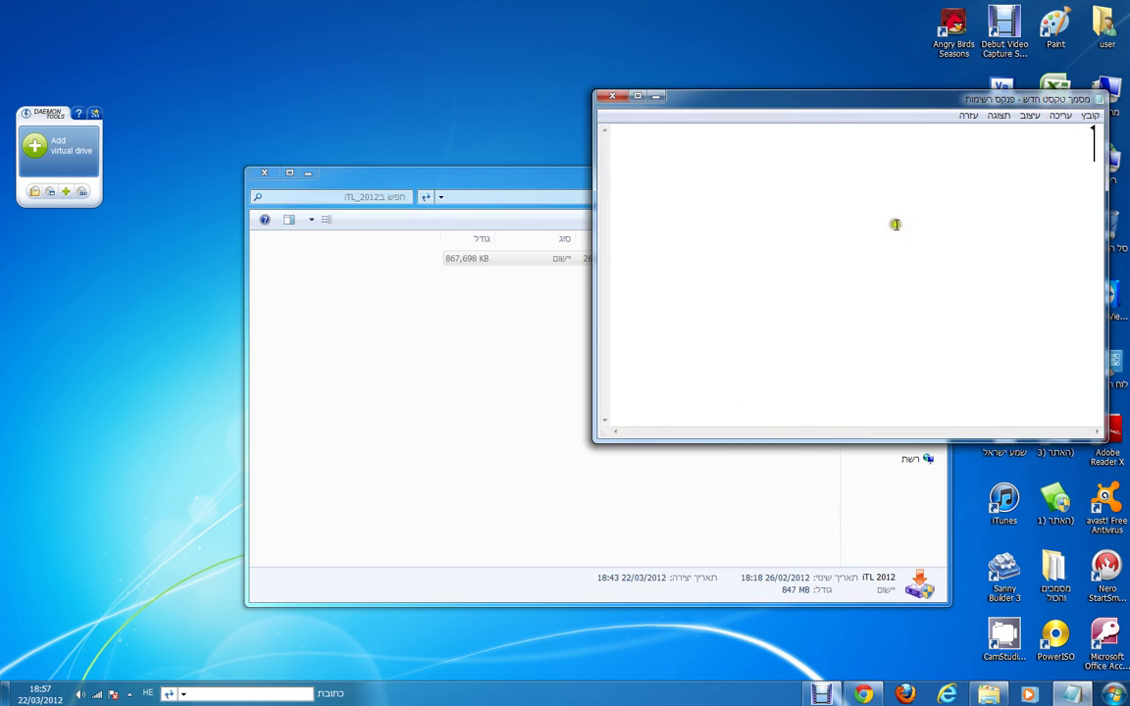
{"action": "type", "text": "לחצ"}
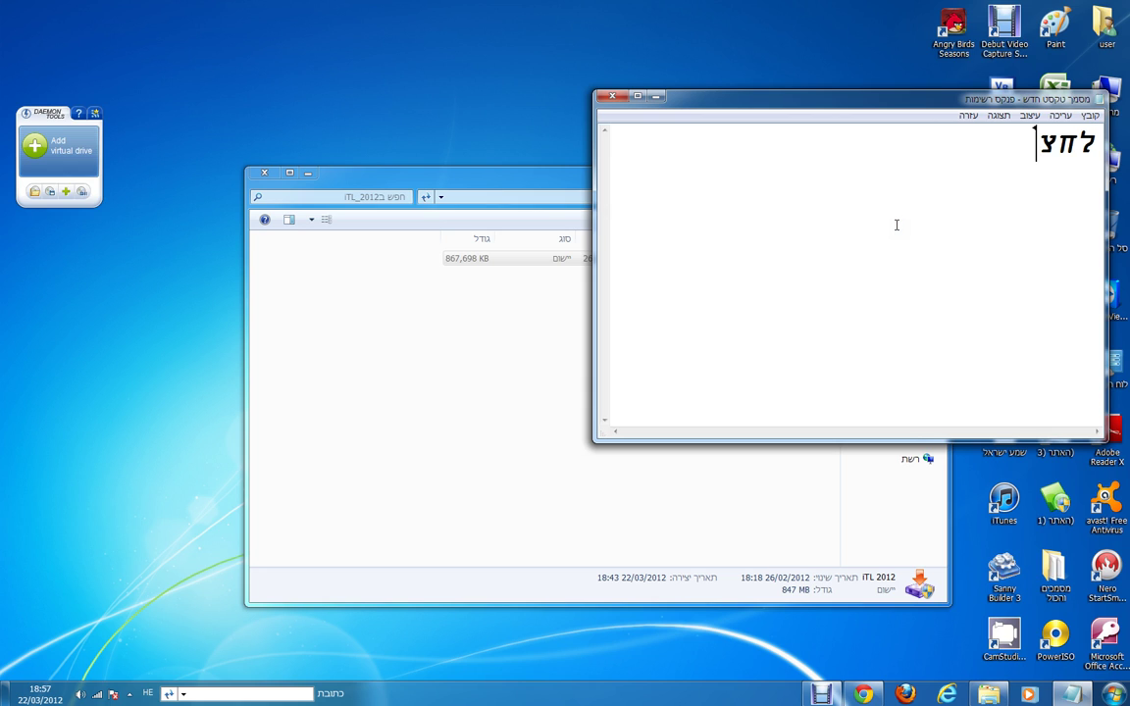
{"action": "type", "text": "ו על ה"}
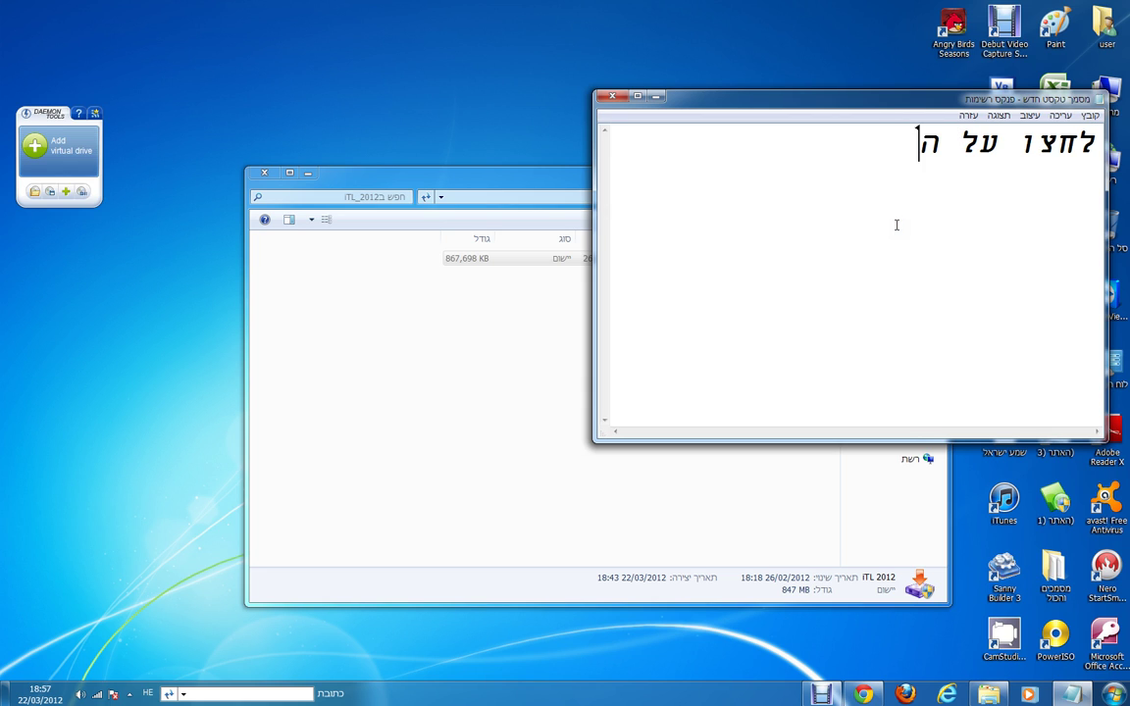
{"action": "type", "text": "התכנה !!!!!!"}
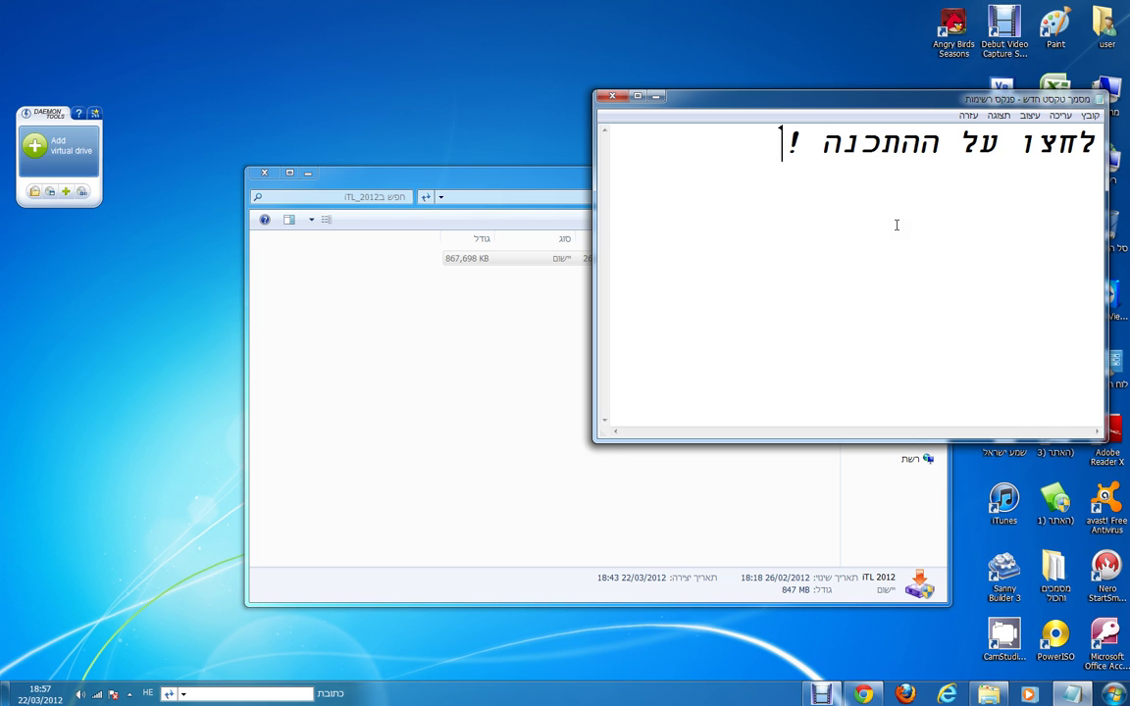
{"action": "left_click", "coordinate": [655, 95]}
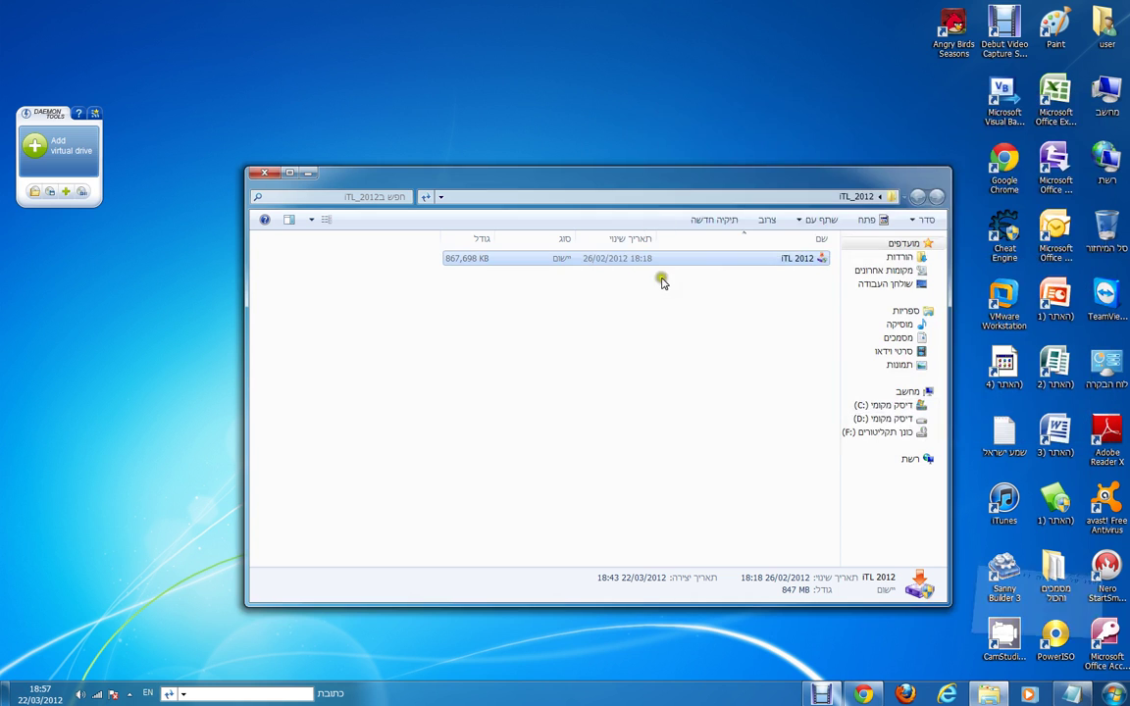
{"action": "left_click", "coordinate": [728, 257]}
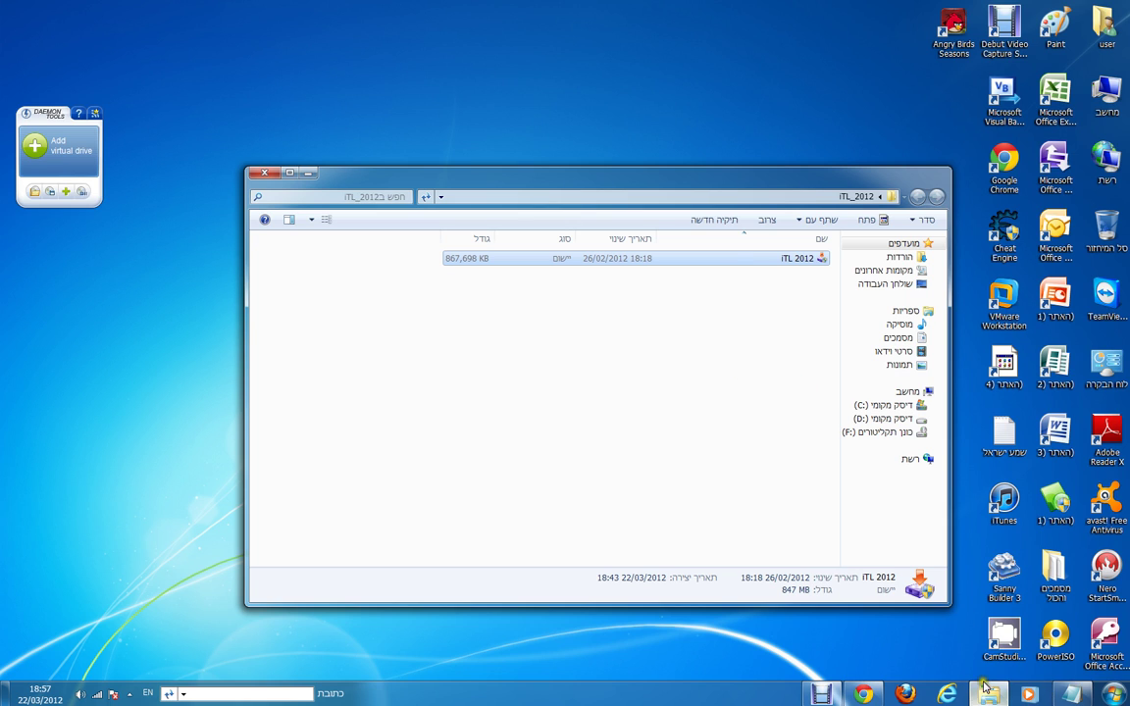
Step: Return to the note, replace its text with "שנייה" and minimize Notepad
{"action": "left_click", "coordinate": [1071, 694]}
{"action": "left_click", "coordinate": [609, 191]}
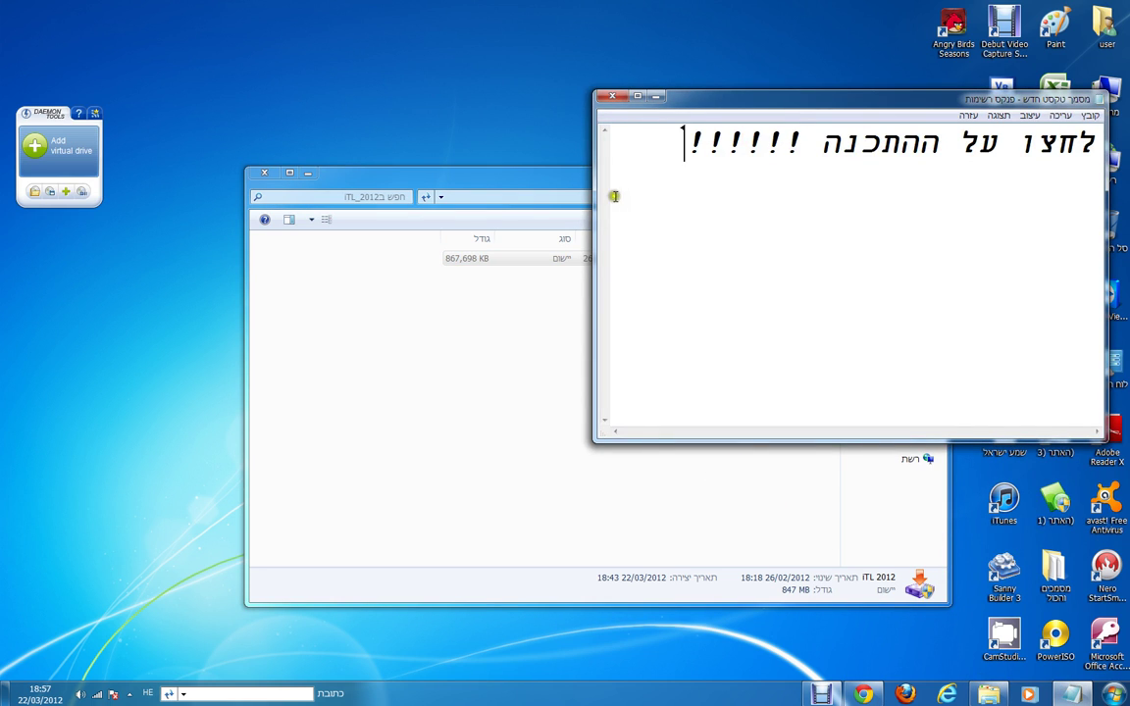
{"action": "key", "text": "ctrl+a"}
{"action": "type", "text": "שנייה"}
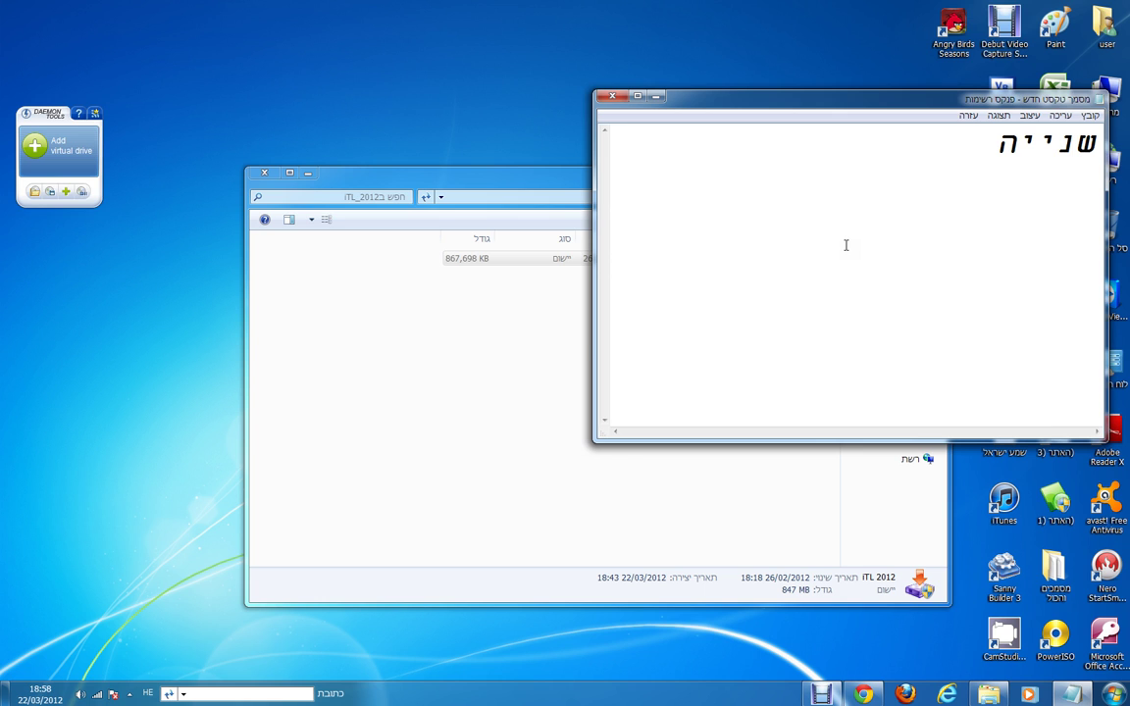
{"action": "left_click", "coordinate": [655, 97]}
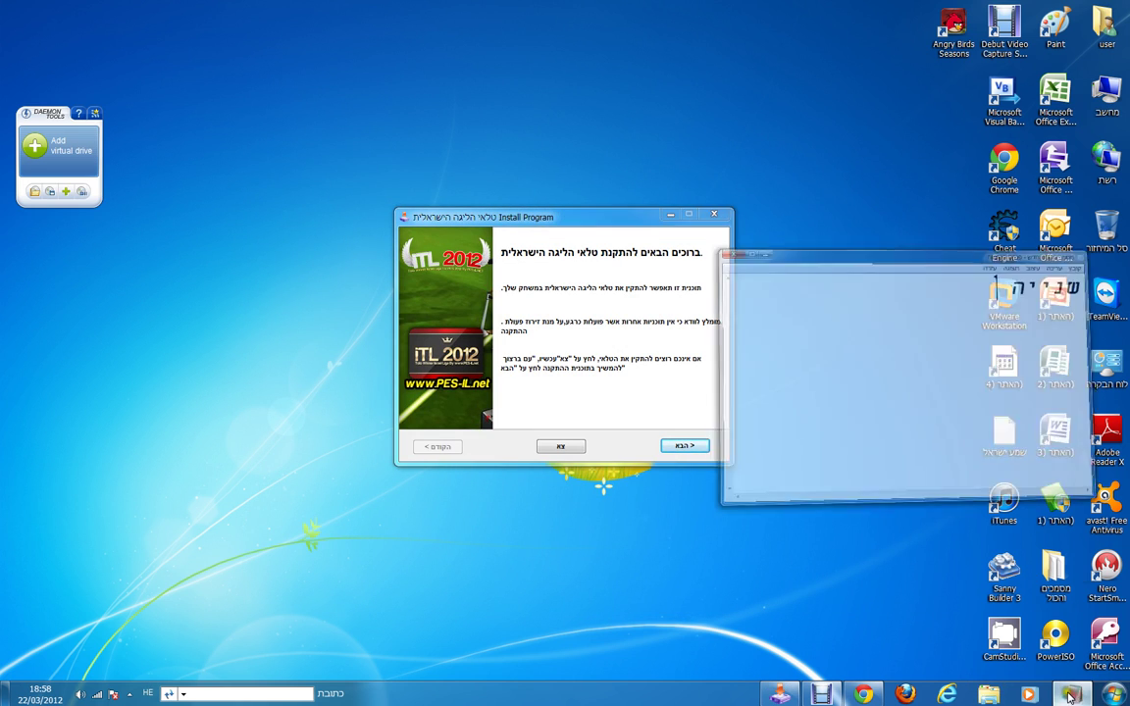
Step: Replace the note's text with "הנה ההתכנה" in front of the open installer, highlight it and erase it
{"action": "key", "text": "ctrl+a"}
{"action": "type", "text": "א"}
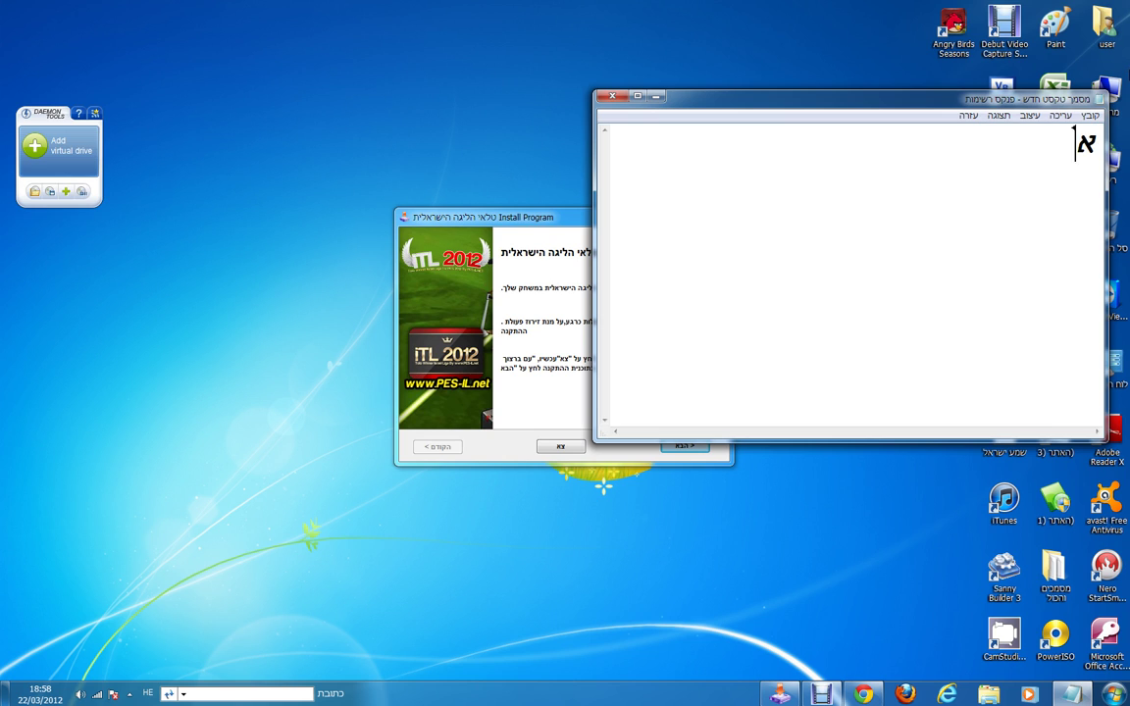
{"action": "type", "text": "נה ההתכנה"}
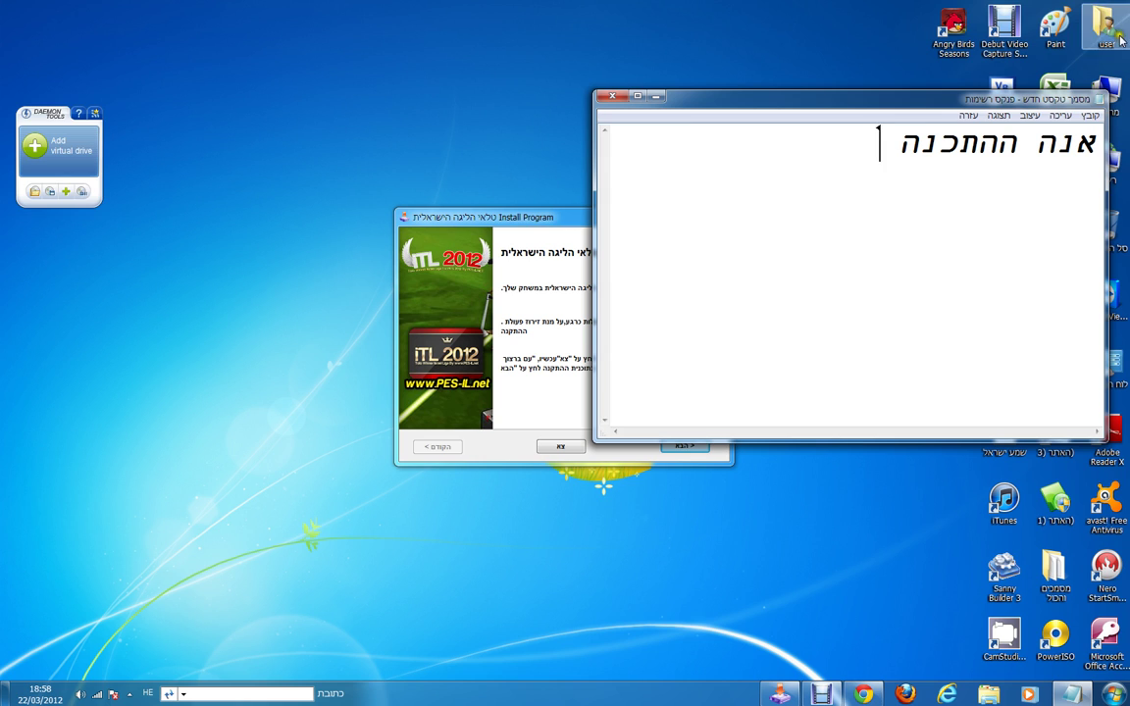
{"action": "key", "text": "ctrl+a"}
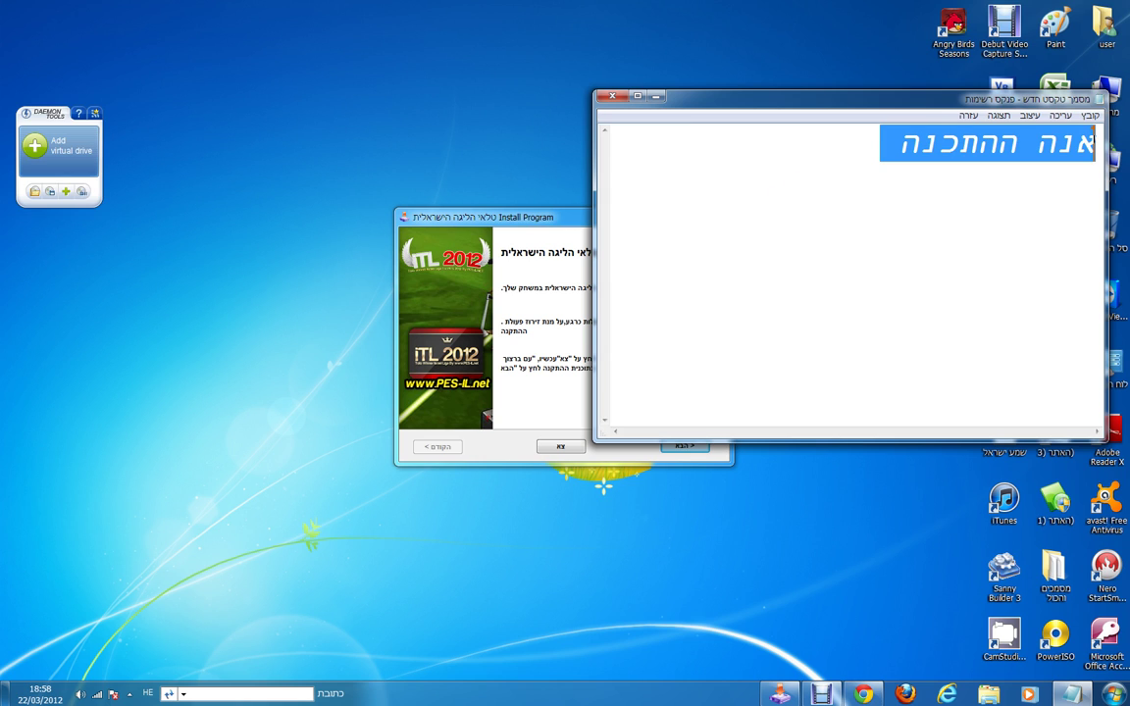
{"action": "left_click", "coordinate": [1082, 144]}
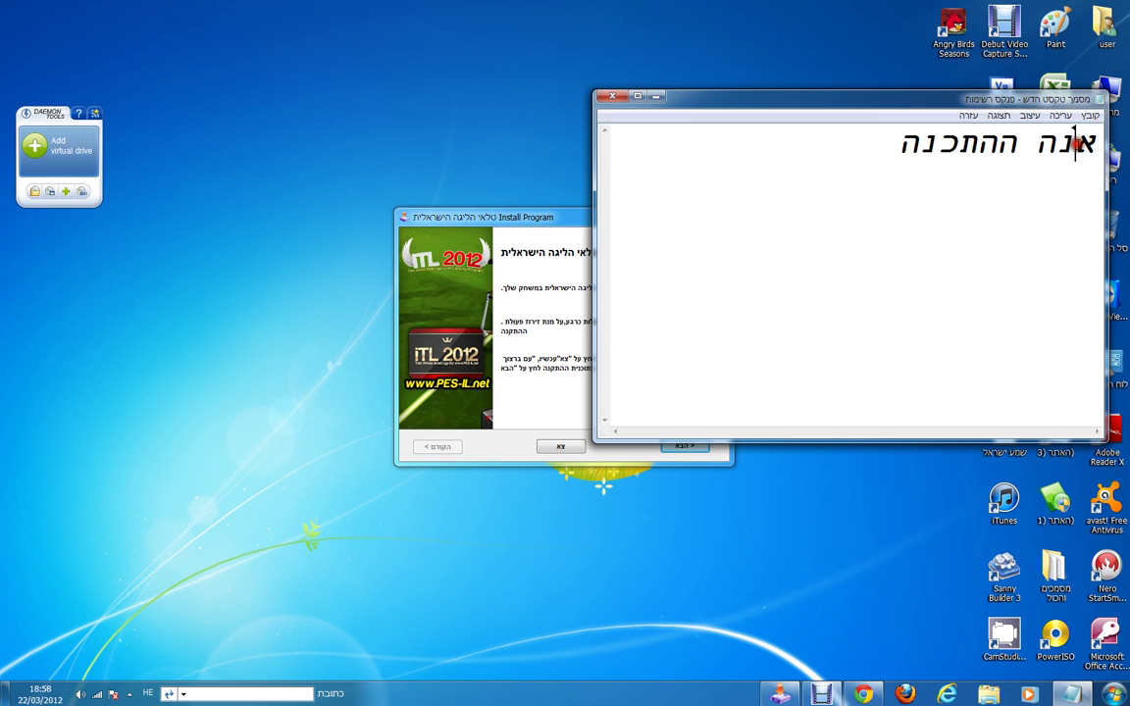
{"action": "key", "text": "BackSpace"}
{"action": "type", "text": "ה"}
{"action": "left_click_drag", "start_coordinate": [812, 163], "coordinate": [1086, 332]}
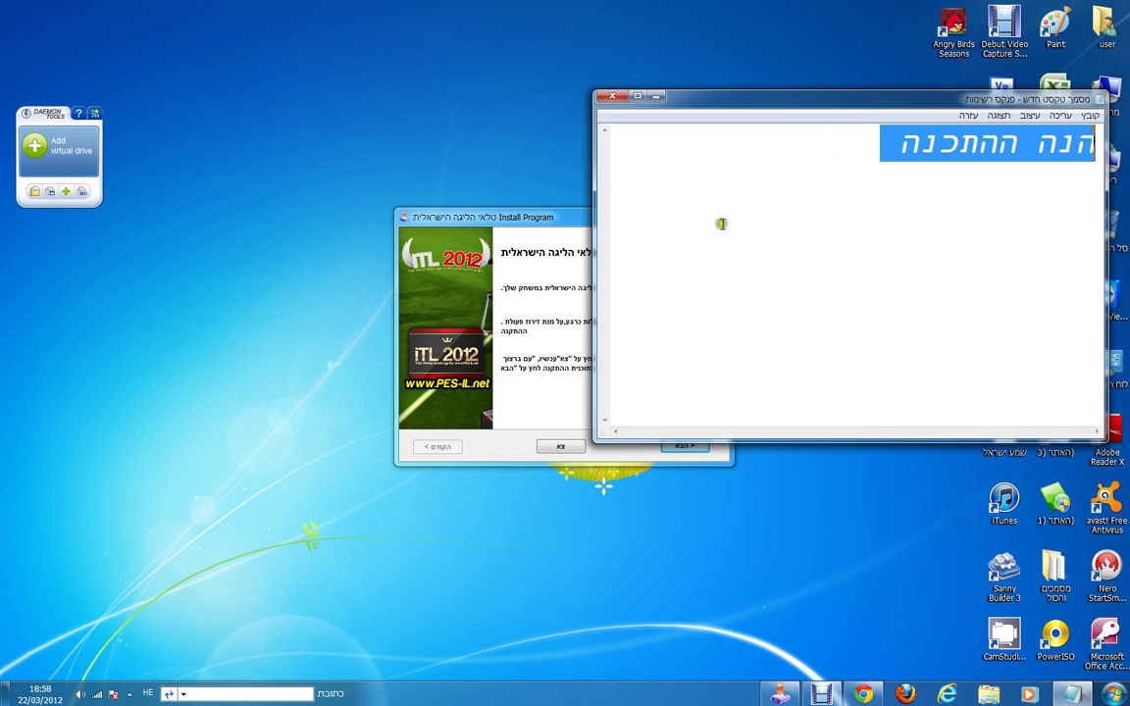
{"action": "key", "text": "BackSpace"}
{"action": "type", "text": "תת"}
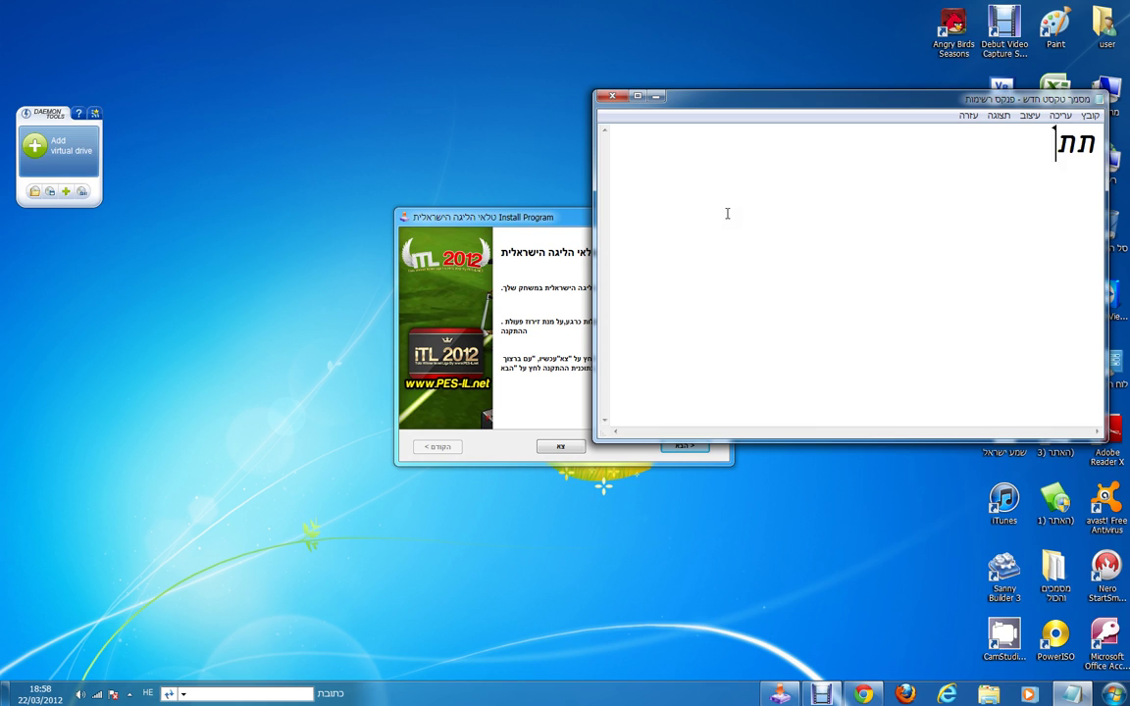
{"action": "type", "text": "כינו "}
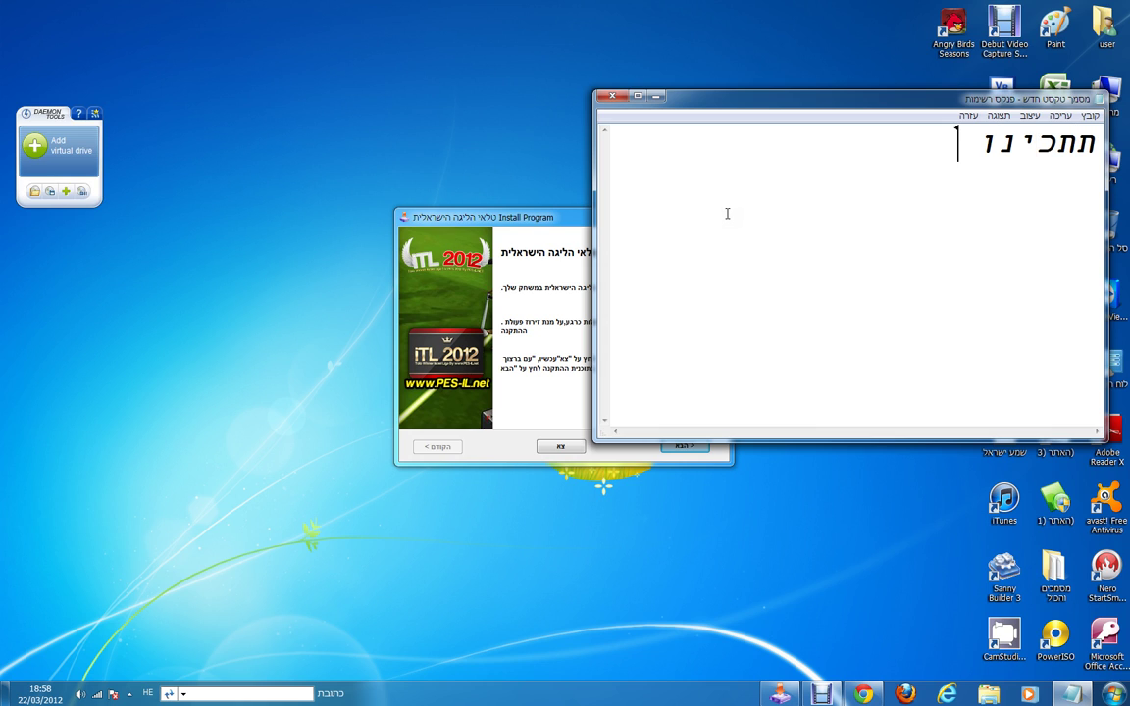
{"action": "type", "text": "<<<<"}
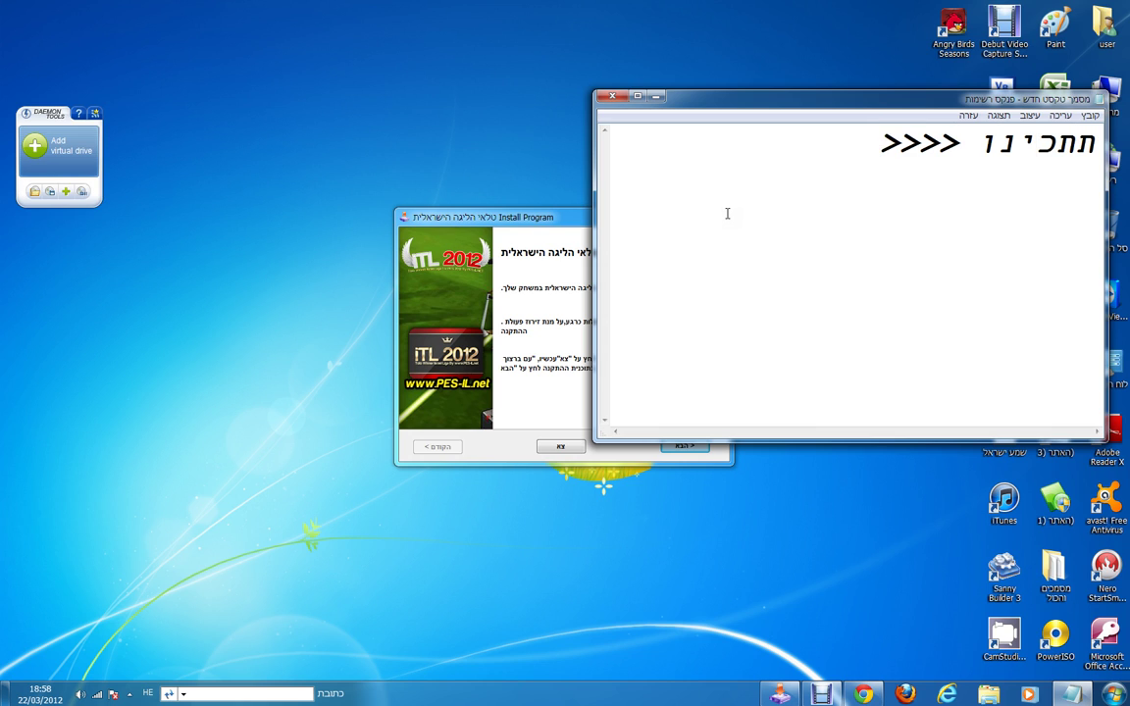
{"action": "key", "text": "BackSpace"}
{"action": "key", "text": "BackSpace"}
{"action": "key", "text": "BackSpace"}
{"action": "key", "text": "BackSpace"}
{"action": "key", "text": "BackSpace"}
{"action": "key", "text": "BackSpace"}
{"action": "key", "text": "BackSpace"}
{"action": "key", "text": "BackSpace"}
{"action": "key", "text": "BackSpace"}
{"action": "key", "text": "BackSpace"}
{"action": "key", "text": "BackSpace"}
Step: Write "לי יש את זה כבר אז אני לא יתקין !!!!" in the note and erase it again
{"action": "type", "text": "ל"}
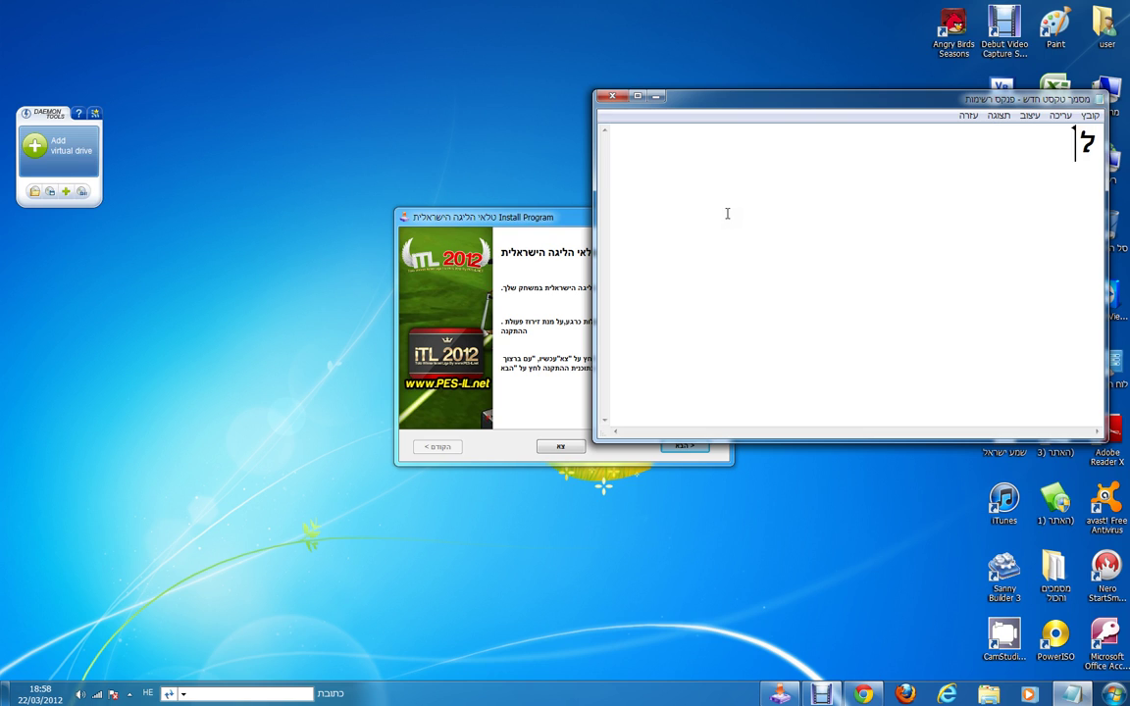
{"action": "type", "text": "י יש את ז"}
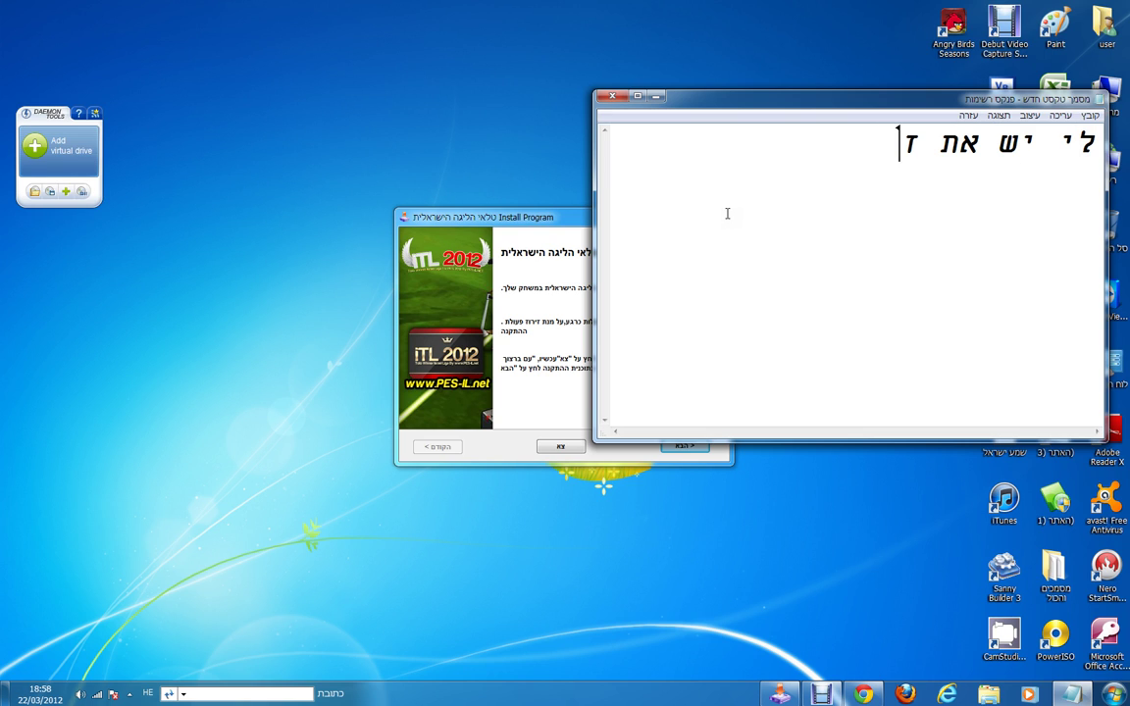
{"action": "type", "text": "ה כבר א"}
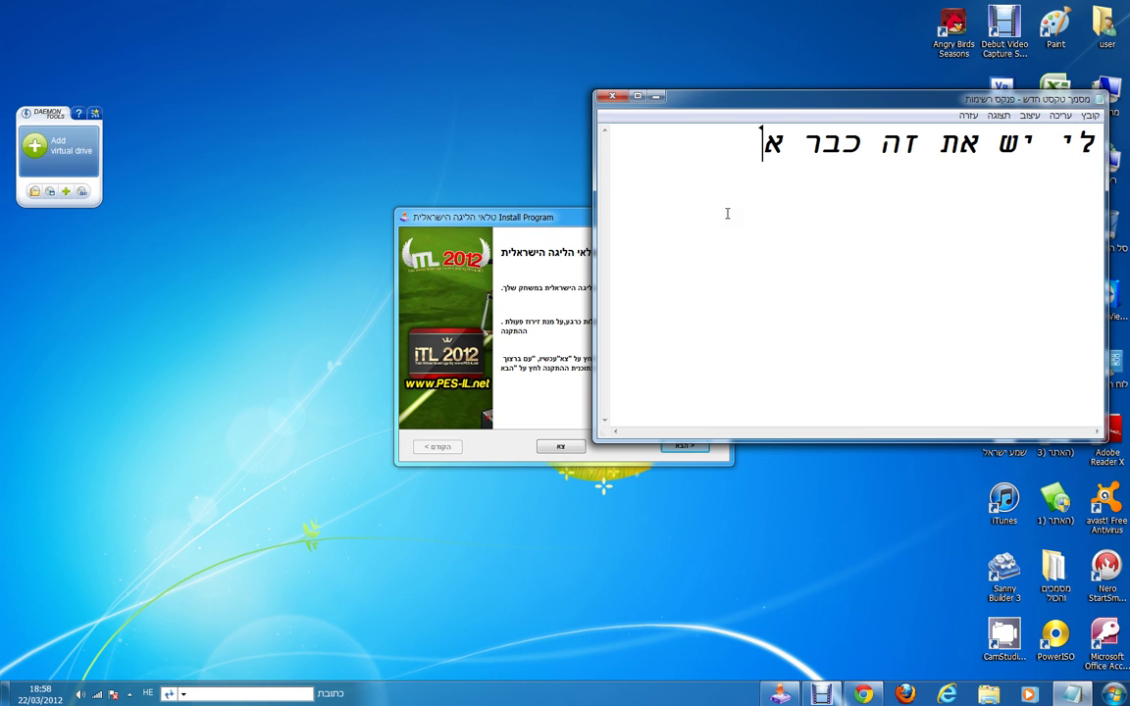
{"action": "type", "text": "ז אני ל"}
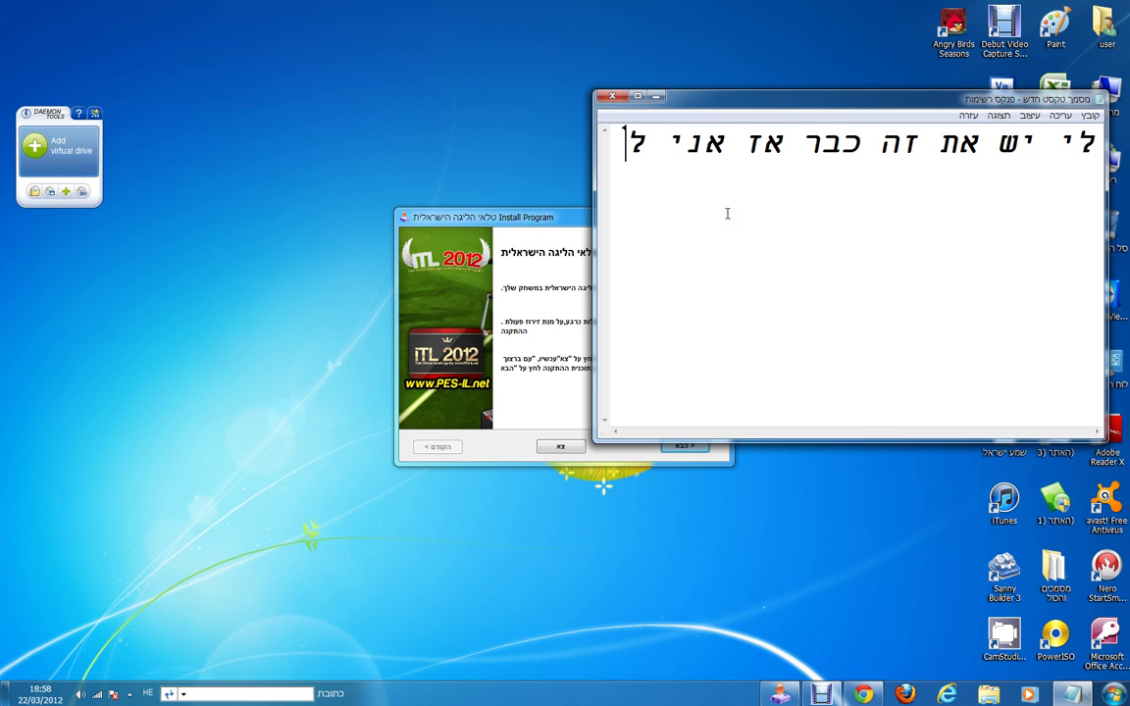
{"action": "type", "text": "א ית"}
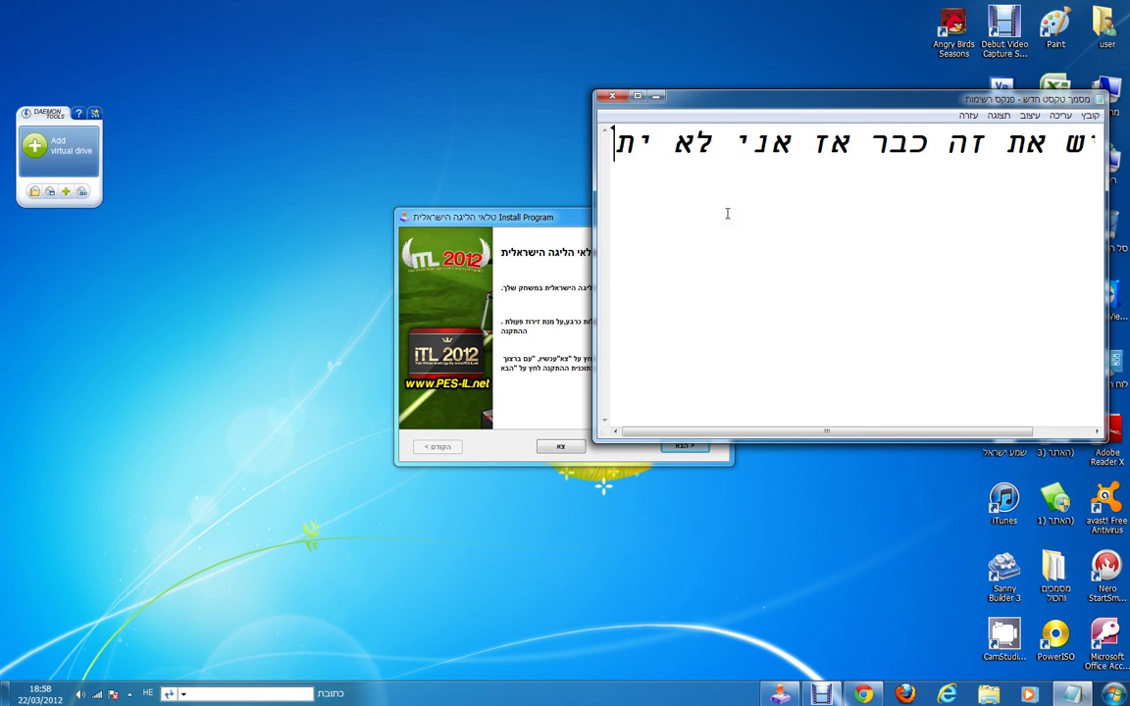
{"action": "type", "text": "ין !!!!"}
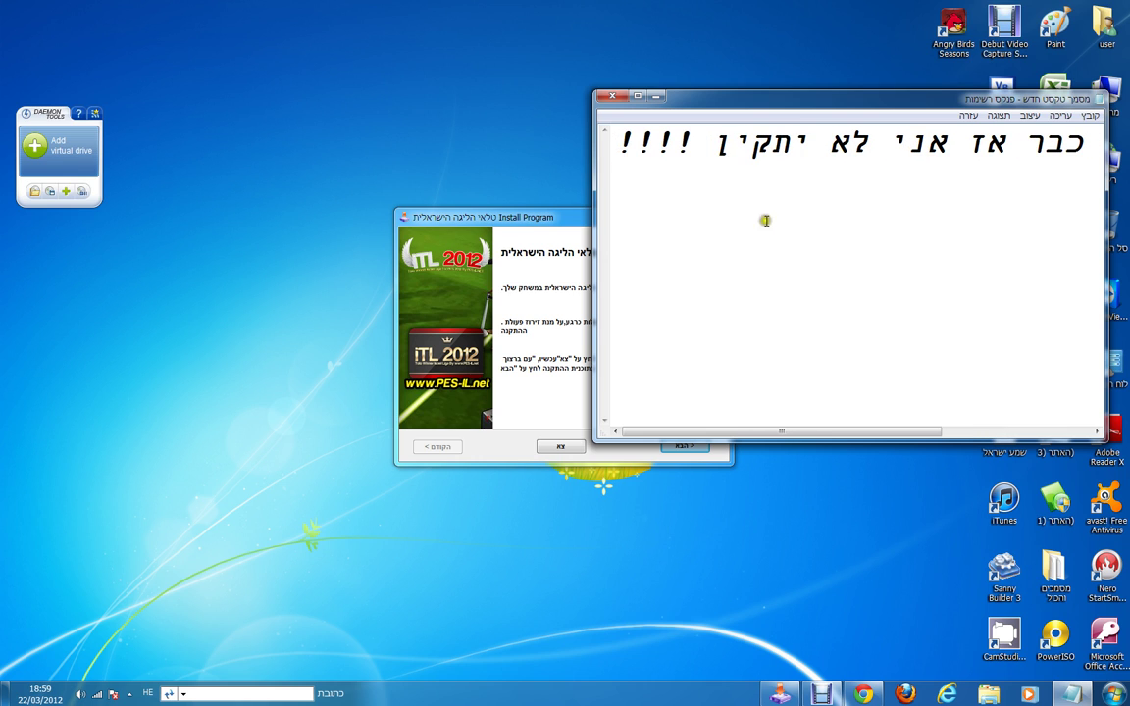
{"action": "left_click_drag", "start_coordinate": [613, 133], "coordinate": [634, 213]}
{"action": "key", "text": "BackSpace"}
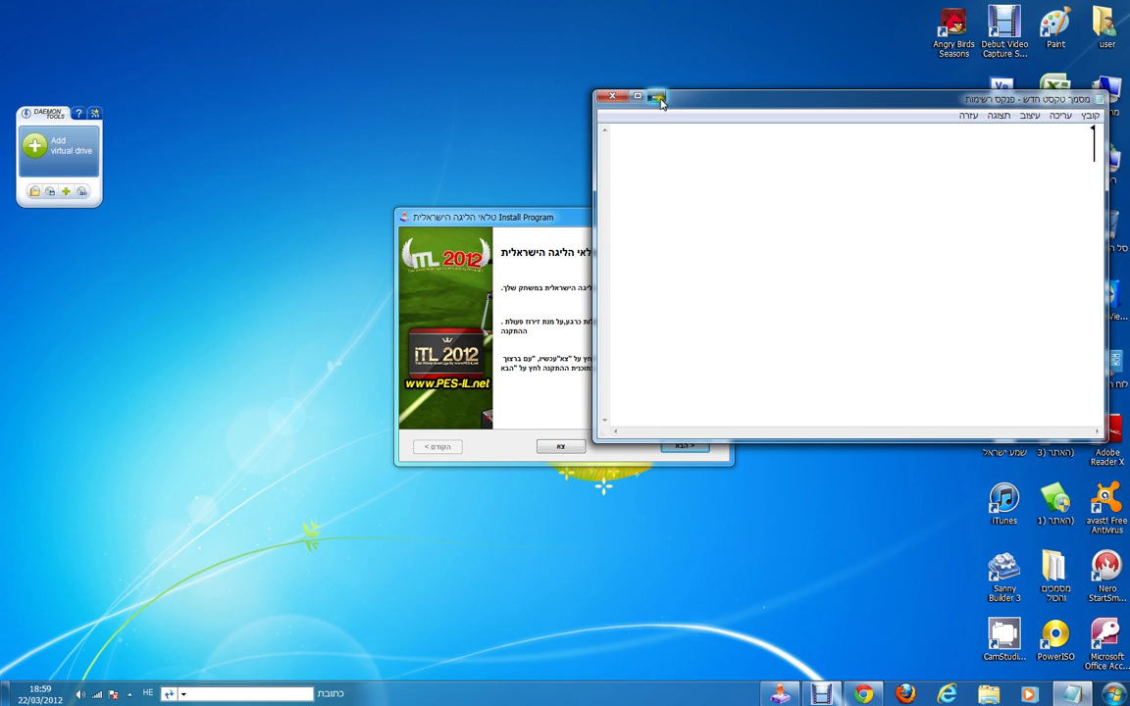
{"action": "type", "text": "אני "}
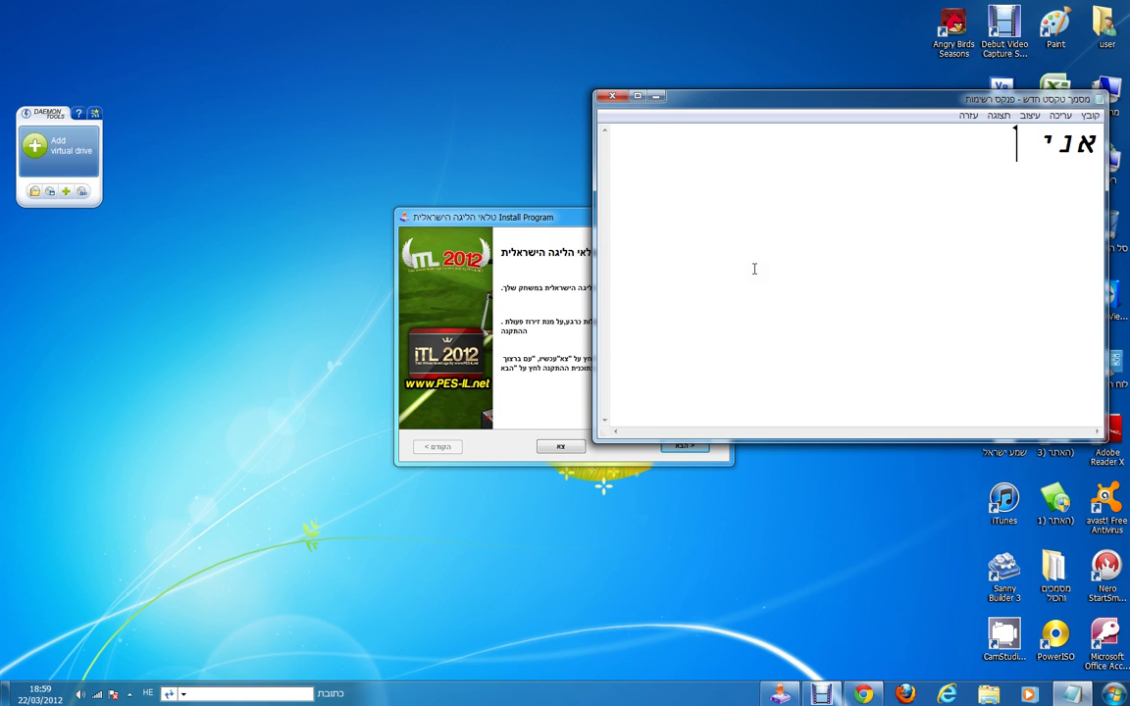
{"action": "type", "text": "ינשה"}
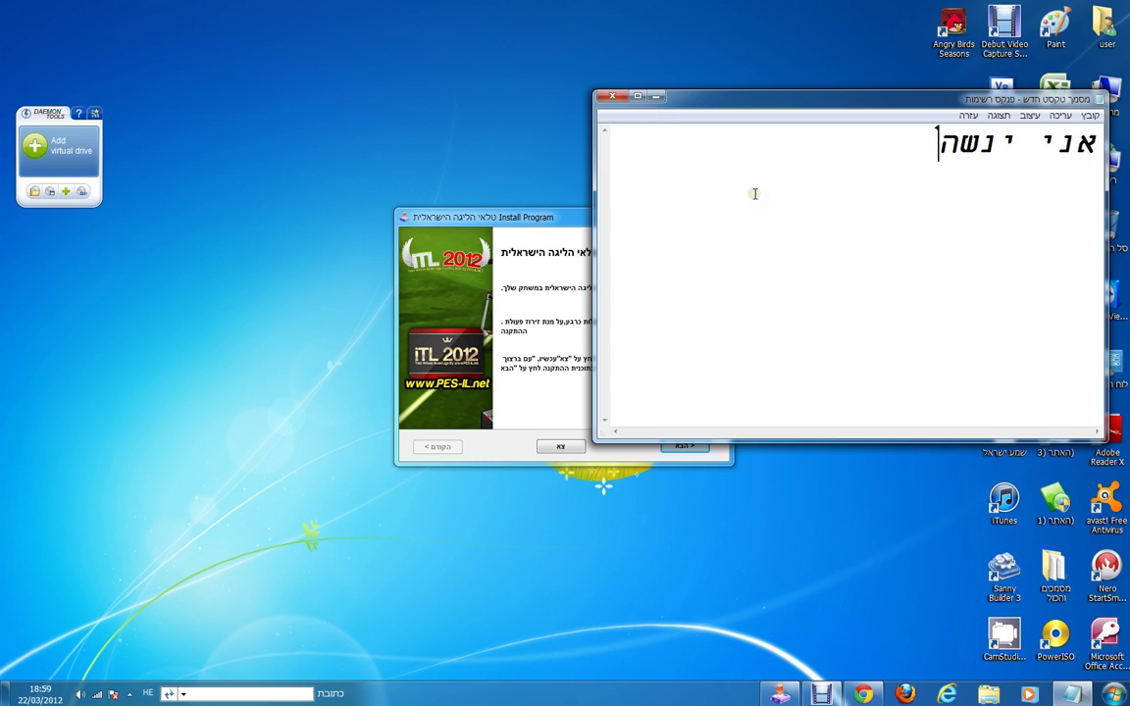
{"action": "left_click_drag", "start_coordinate": [740, 193], "coordinate": [1006, 164]}
{"action": "type", "text": "ענ"}
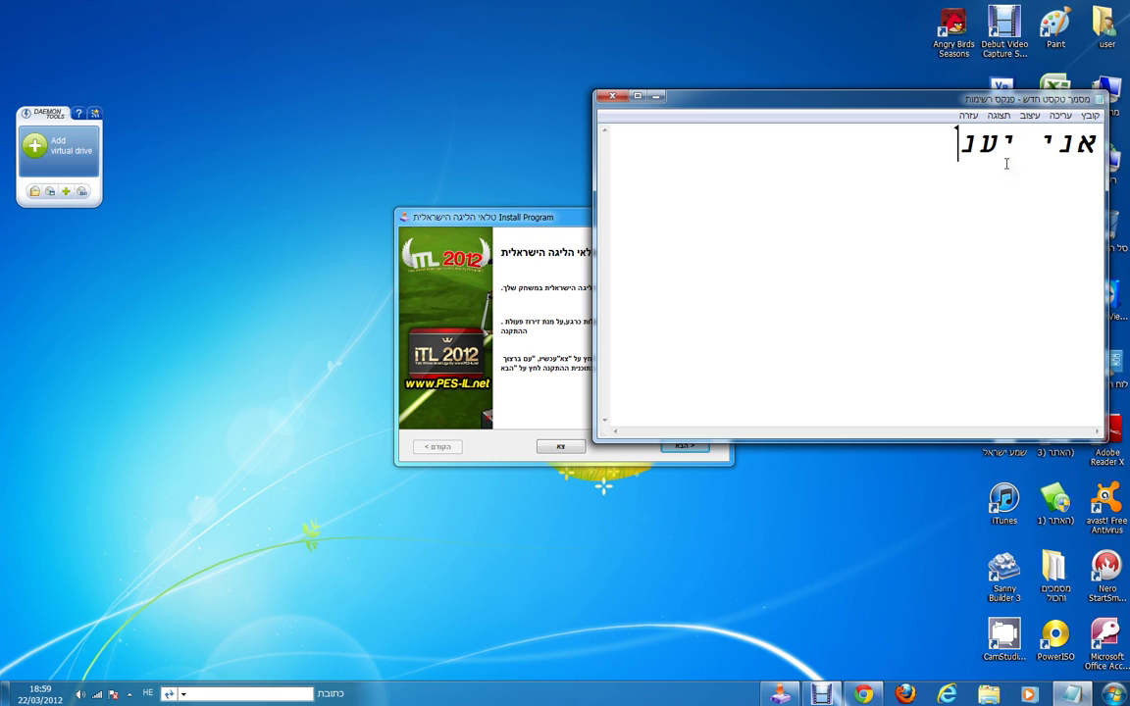
{"action": "type", "text": "שה"}
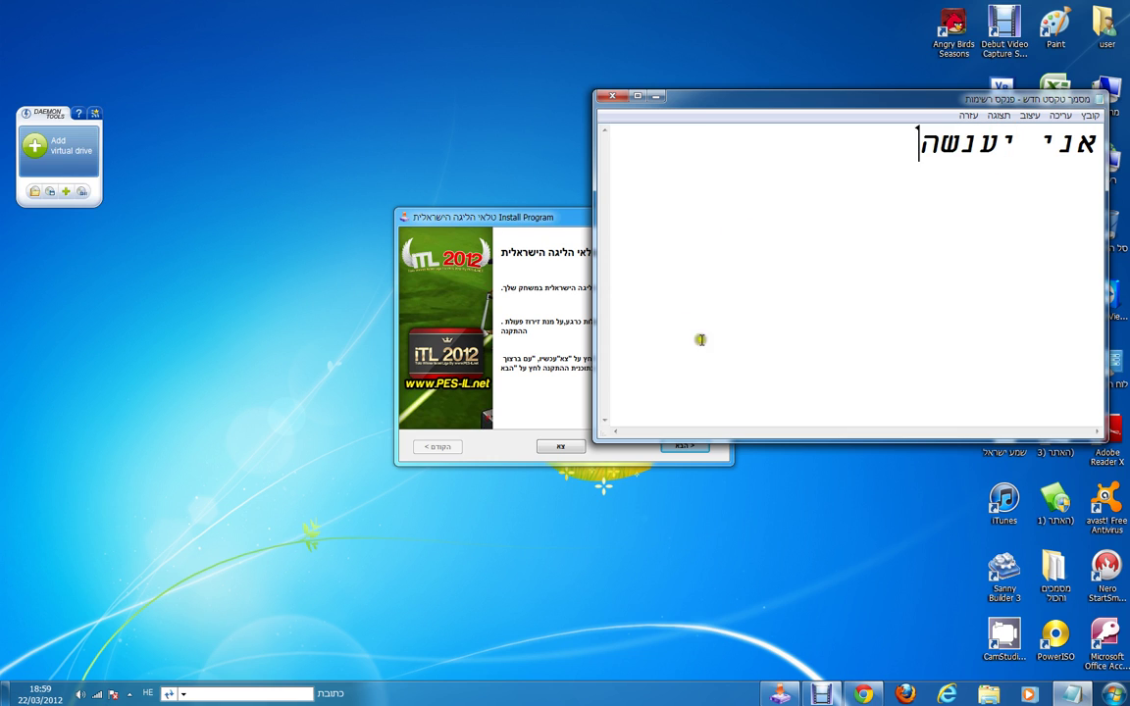
Step: Clear the note and write "שנייה" in it
{"action": "key", "text": "ctrl+a"}
{"action": "key", "text": "BackSpace"}
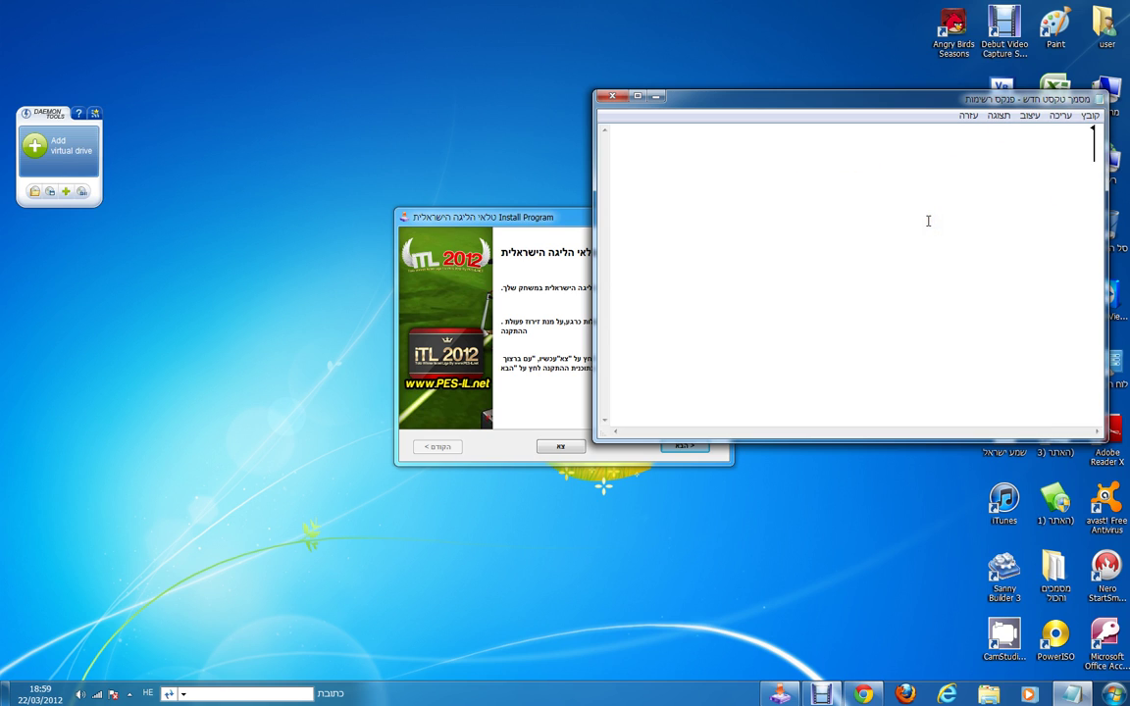
{"action": "type", "text": "שנייה"}
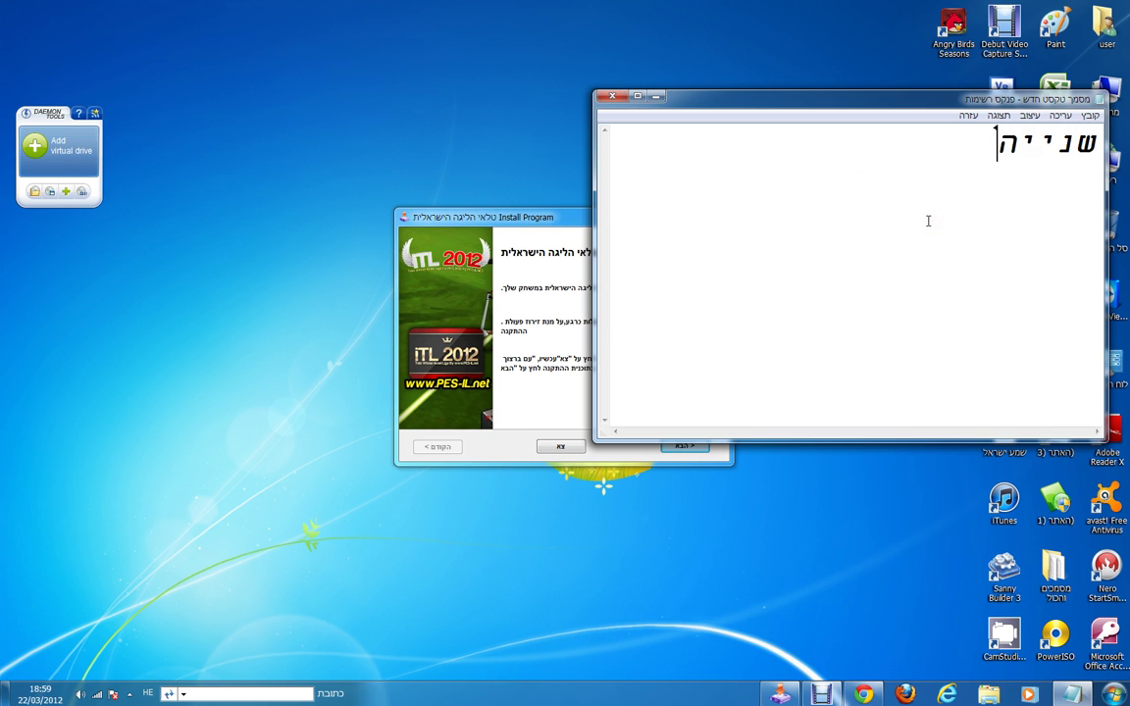
Step: Minimize Notepad and advance the patch installer past the welcome and information pages to the licence agreement
{"action": "left_click", "coordinate": [663, 93]}
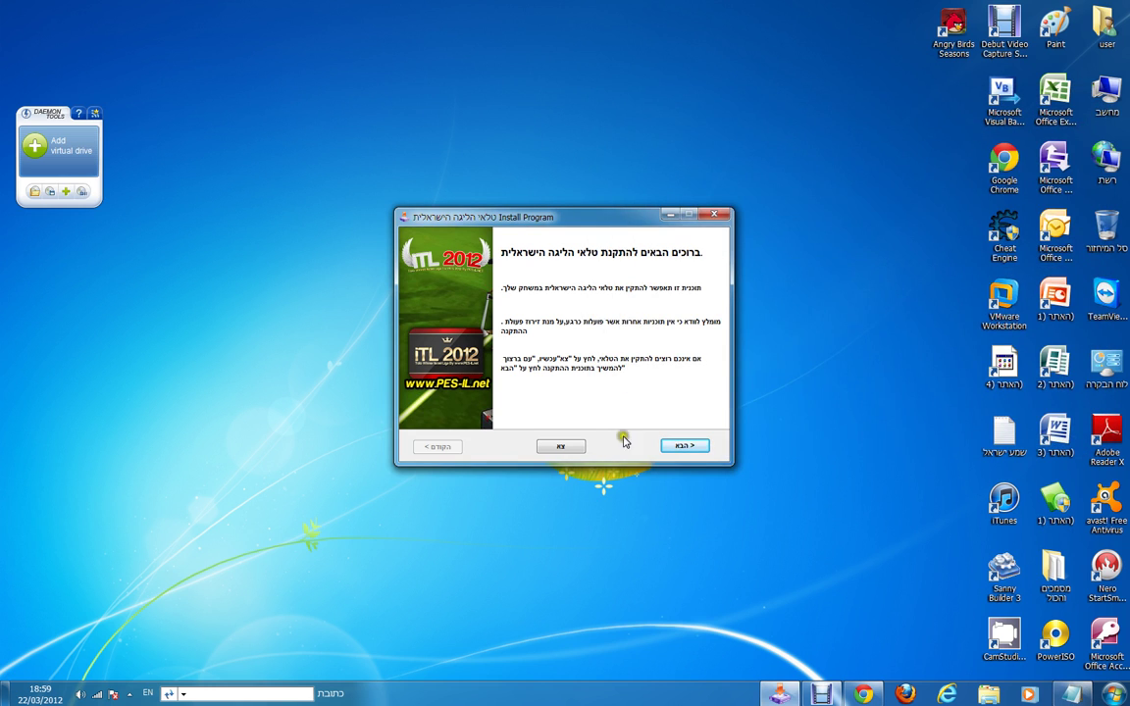
{"action": "left_click", "coordinate": [683, 446]}
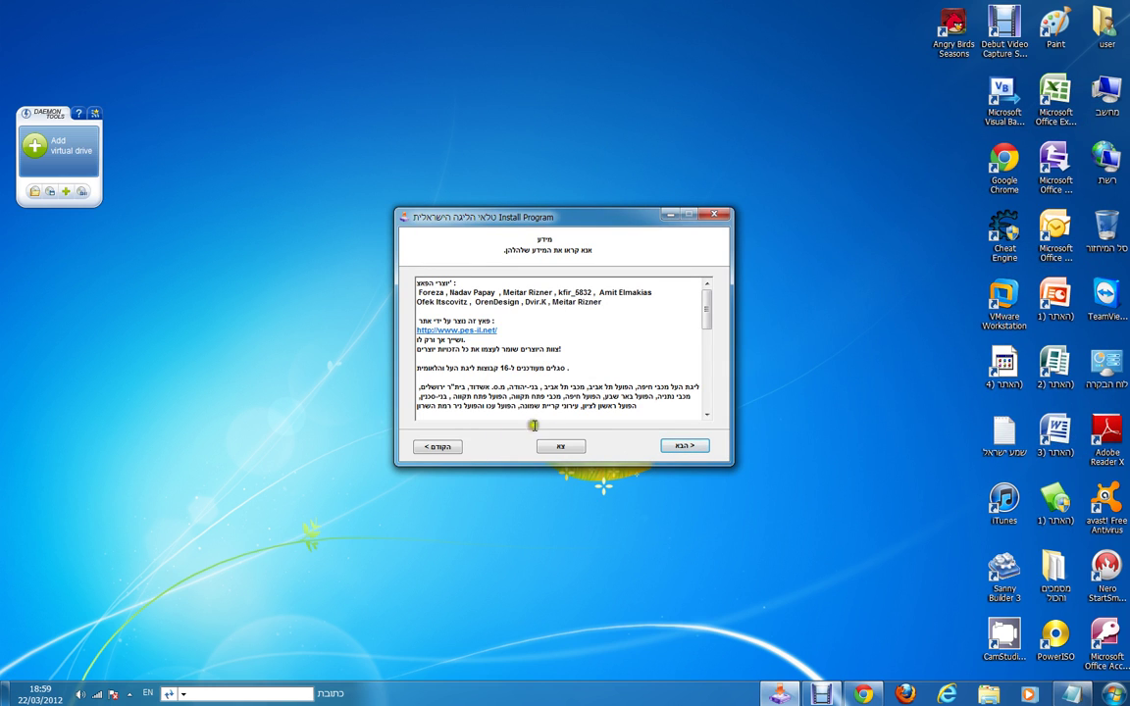
{"action": "left_click", "coordinate": [684, 446]}
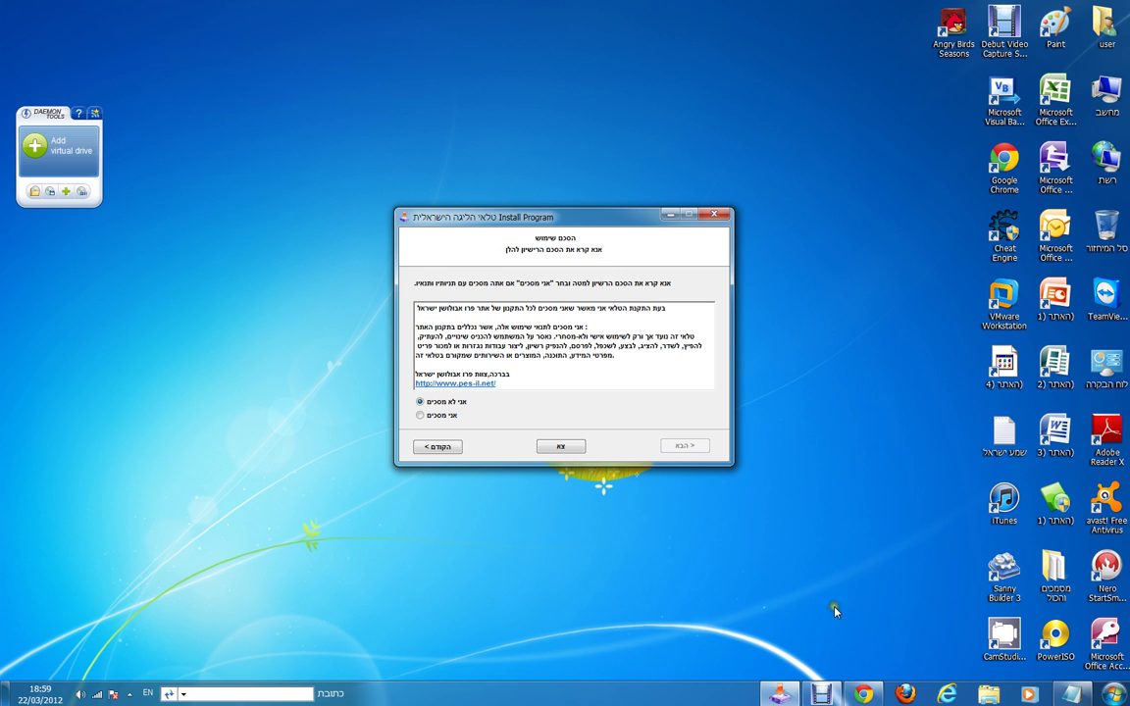
Step: Bring back the note, replace its text with "לוחצים הבא הבא ואז לוחצים אני מסכים" and erase it
{"action": "left_click", "coordinate": [1024, 694]}
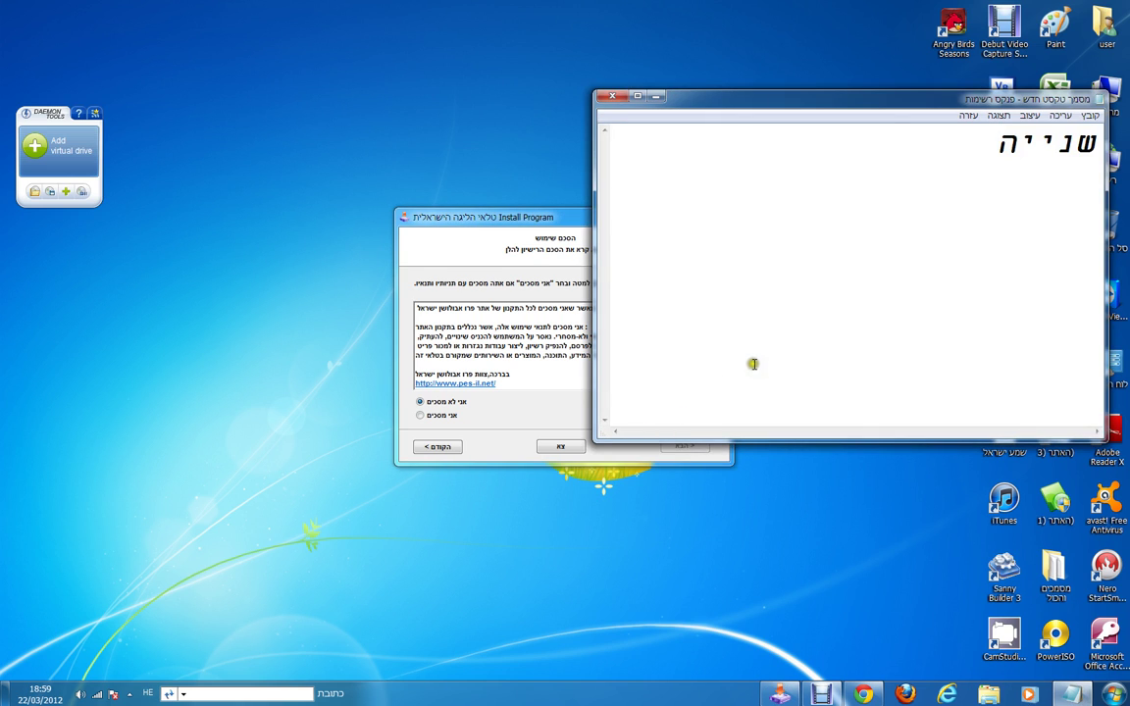
{"action": "type", "text": "ל"}
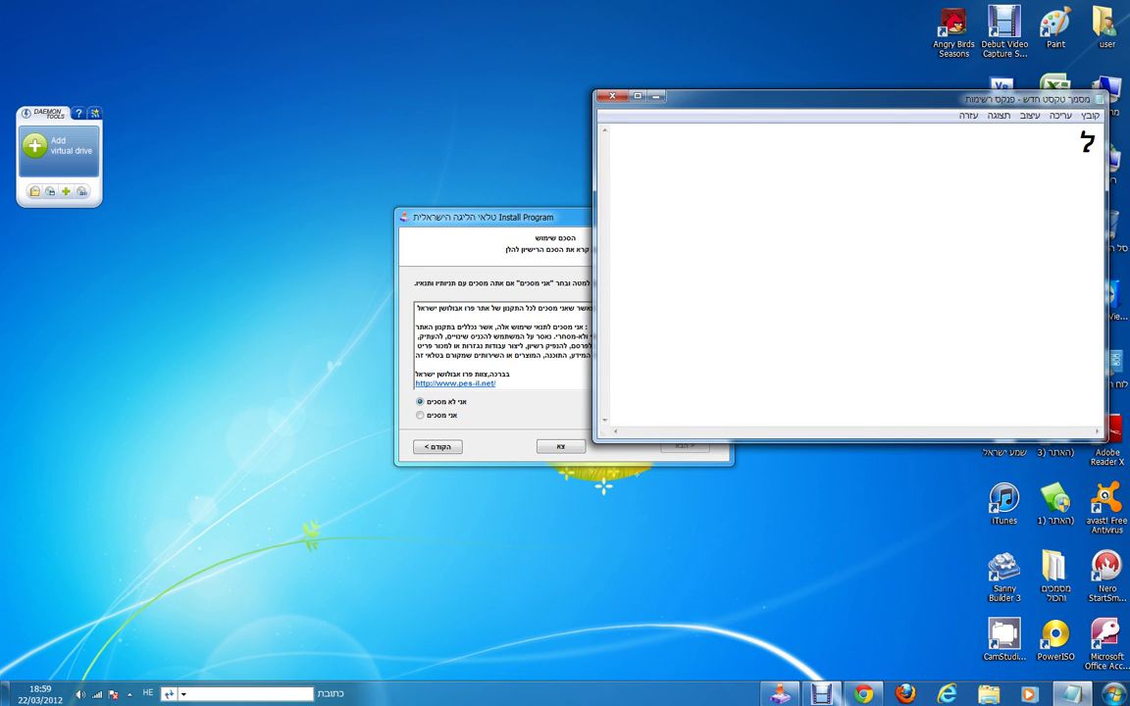
{"action": "type", "text": "וצ"}
{"action": "type", "text": "חצים"}
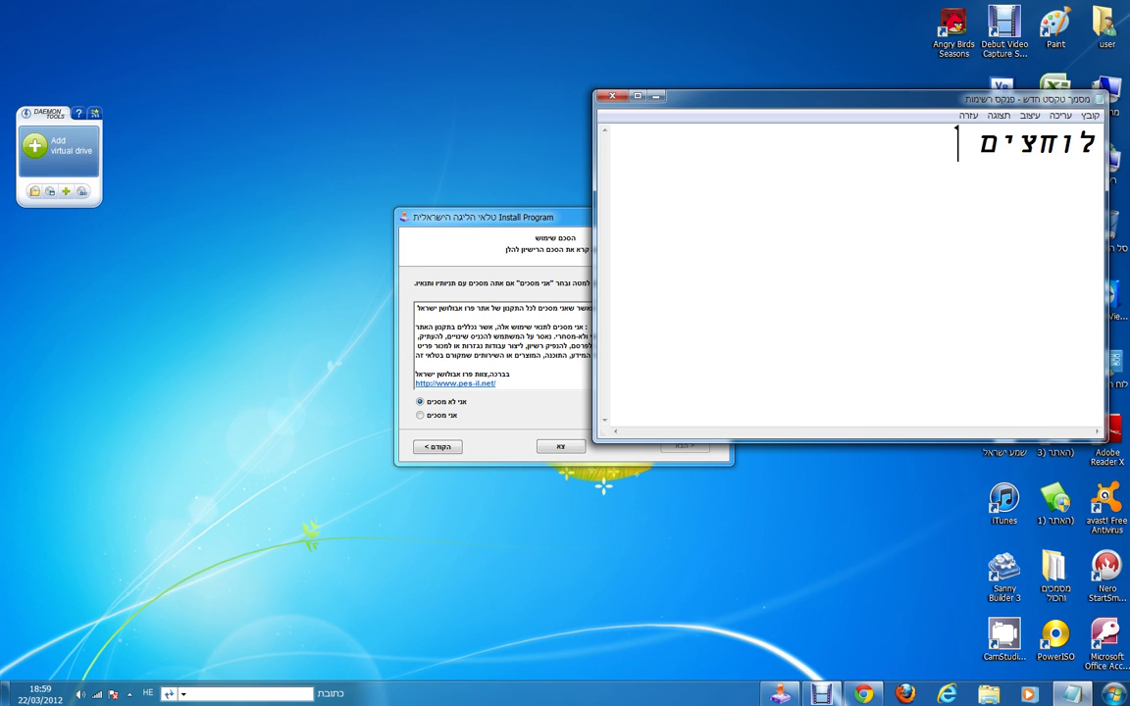
{"action": "type", "text": " הבא"}
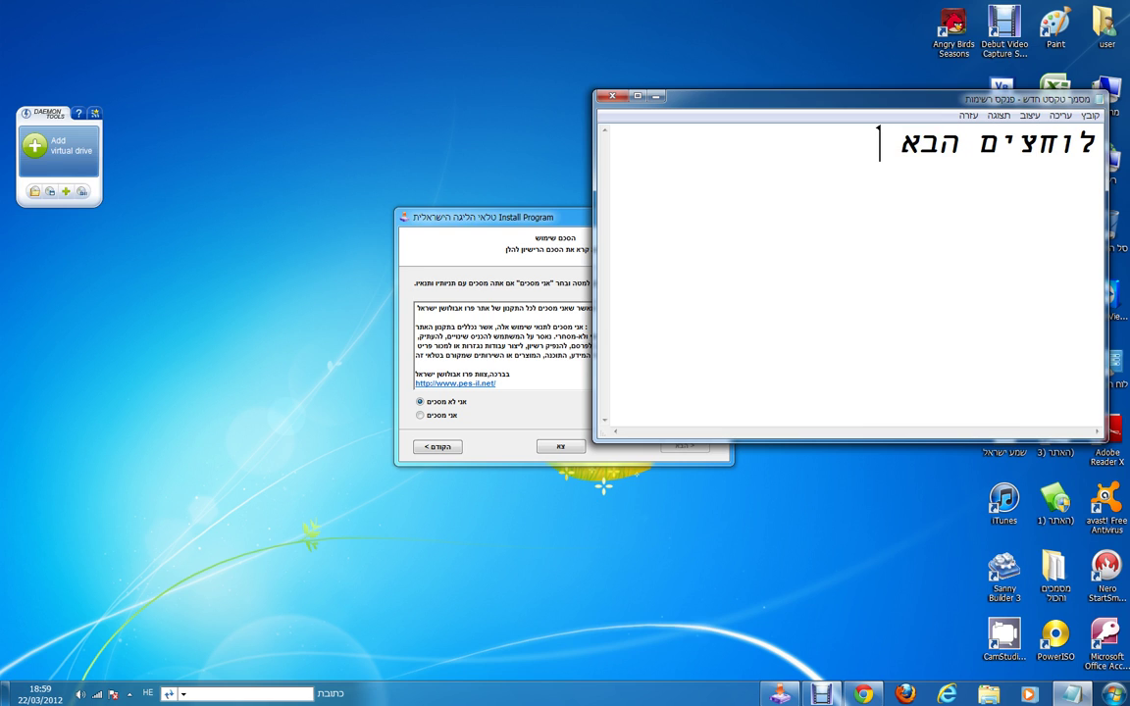
{"action": "type", "text": " הבא"}
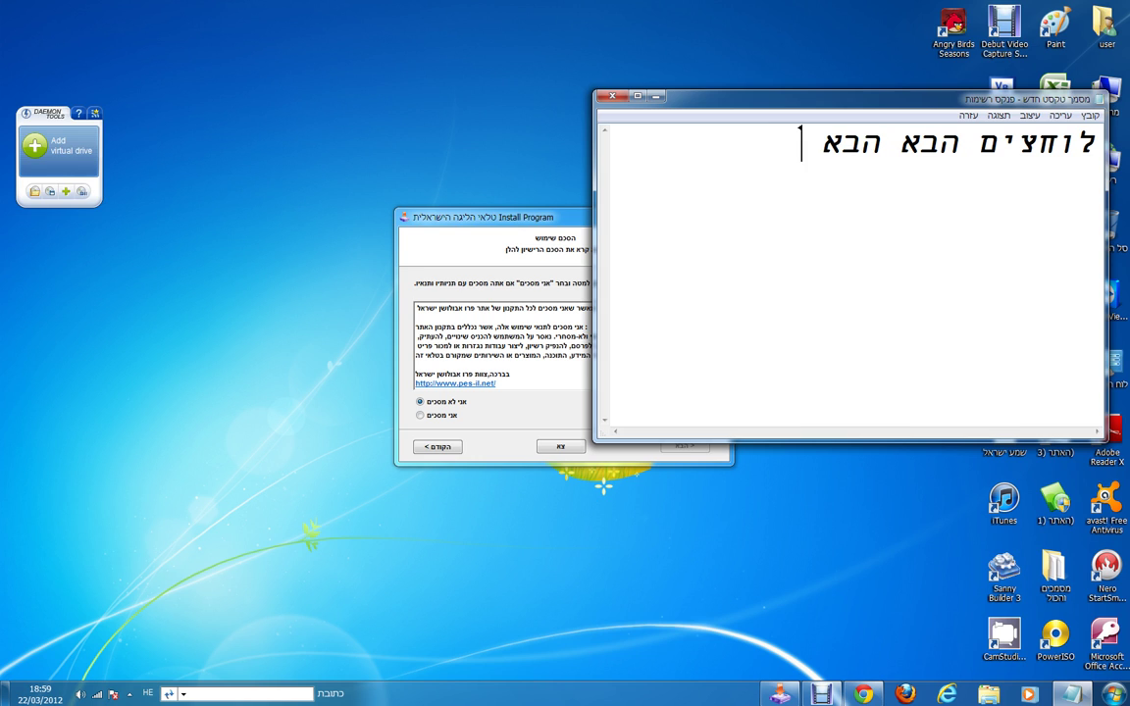
{"action": "type", "text": " ואז לוחצ"}
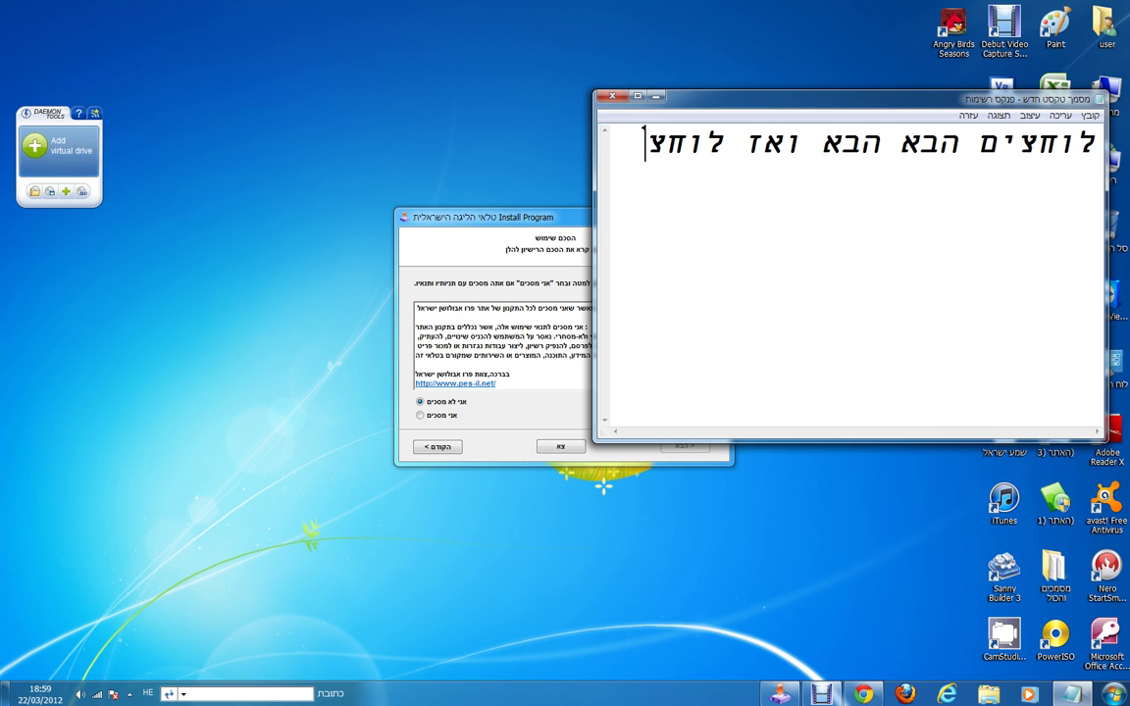
{"action": "type", "text": "ים אני מ"}
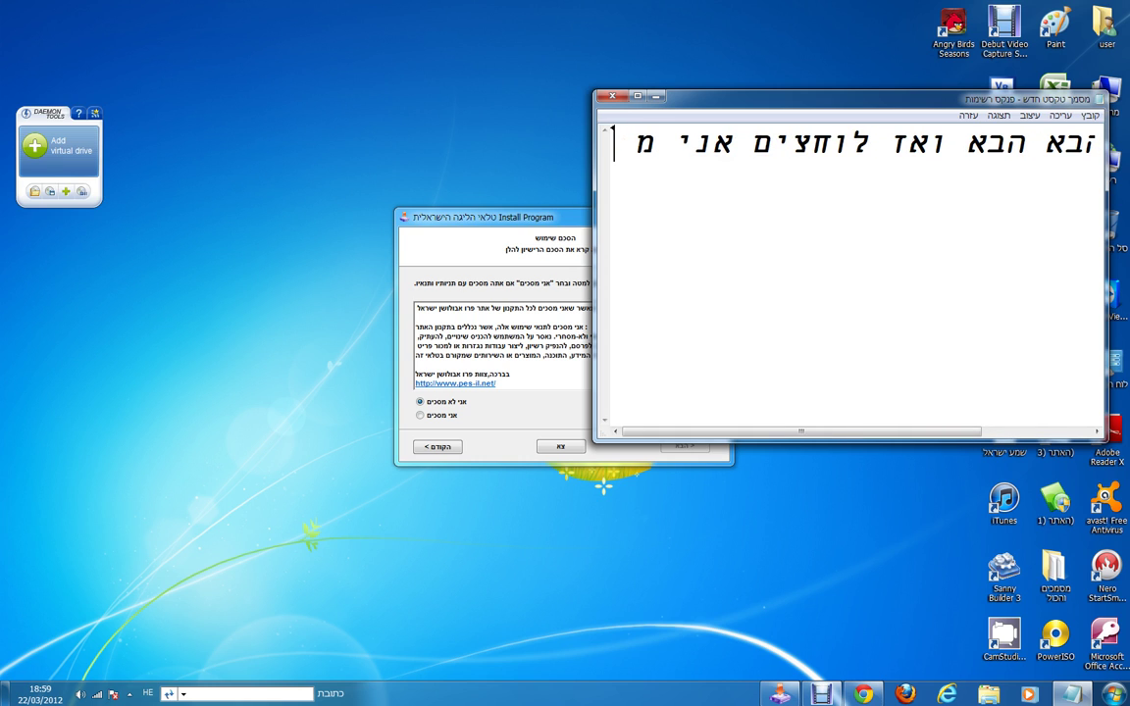
{"action": "type", "text": "סכים"}
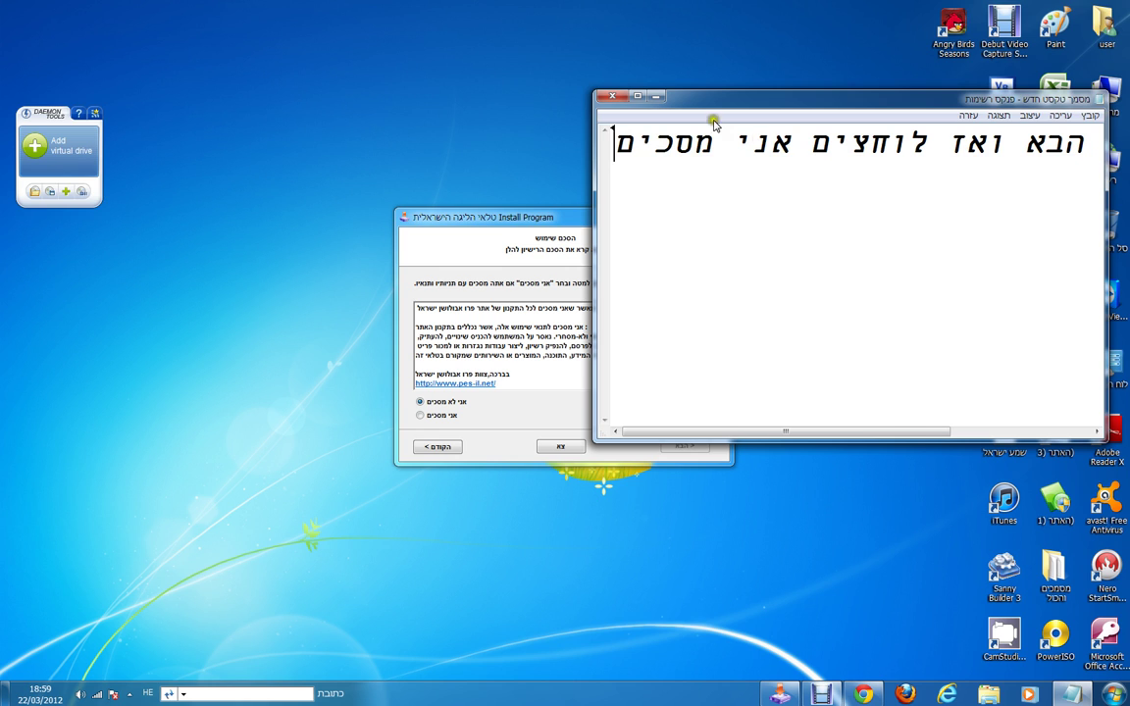
{"action": "key", "text": "ctrl+a"}
{"action": "key", "text": "BackSpace"}
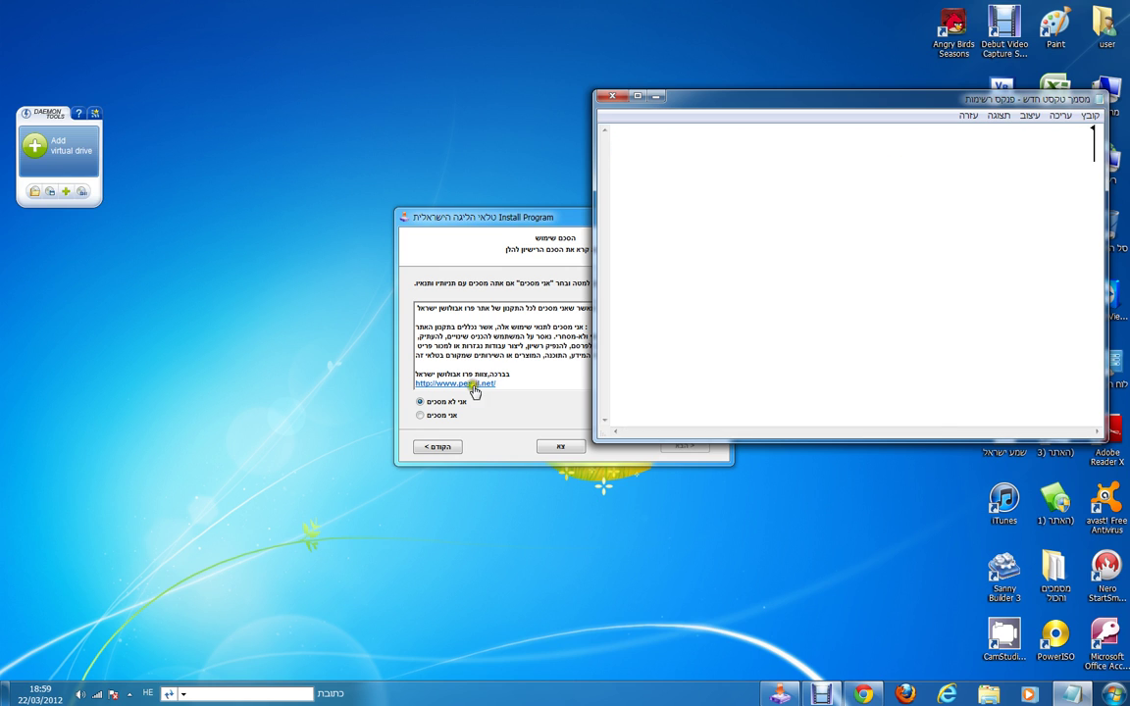
Step: Accept the installer's licence agreement and continue with the default destination folder, declining to create the missing directory
{"action": "left_click", "coordinate": [469, 419]}
{"action": "left_click", "coordinate": [420, 415]}
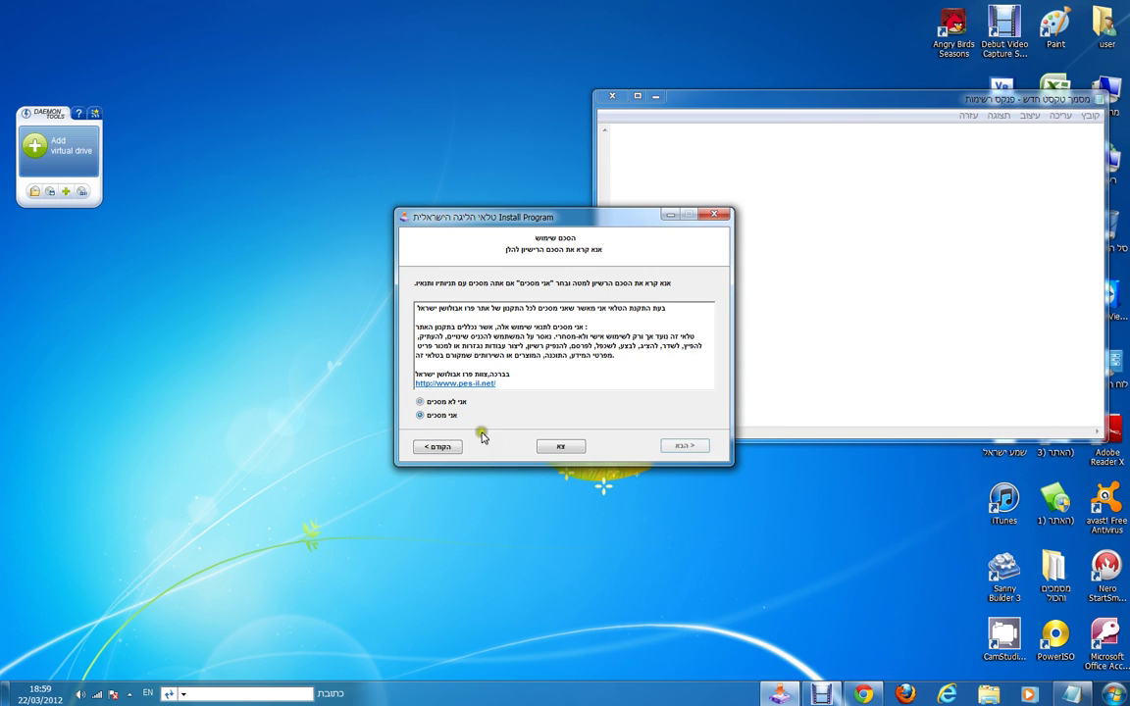
{"action": "left_click", "coordinate": [679, 445]}
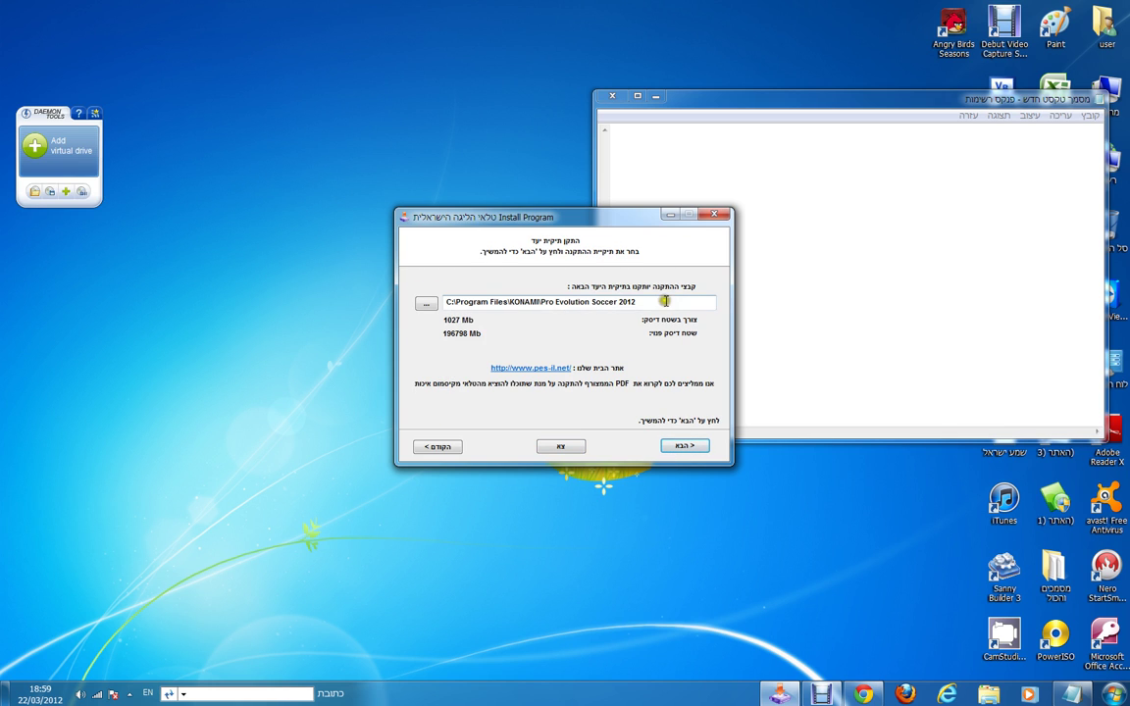
{"action": "left_click", "coordinate": [678, 445]}
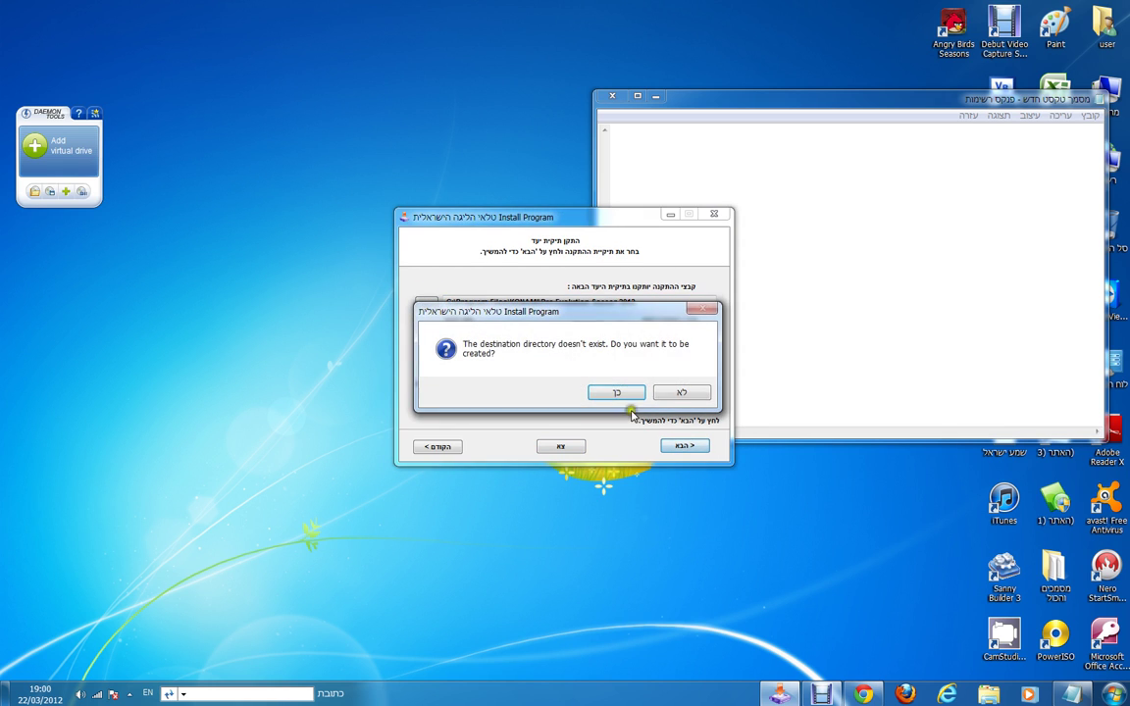
{"action": "left_click", "coordinate": [682, 394]}
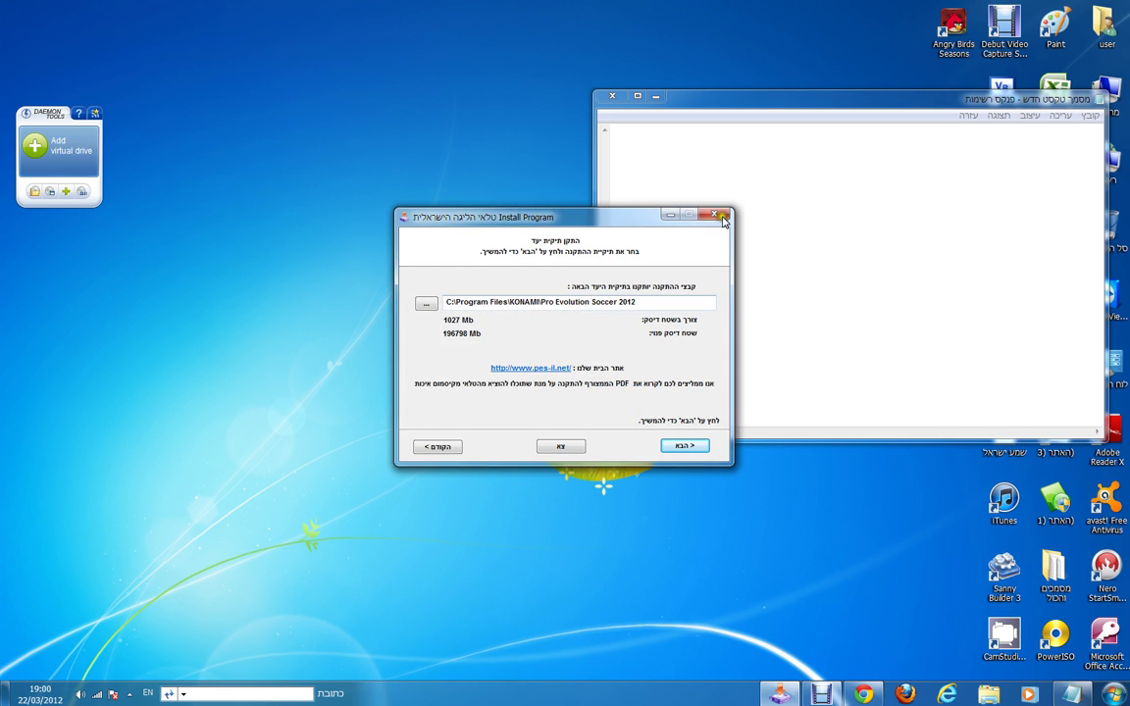
Step: Write "עכשיו זה אומר לי עם אני רוצה להתקין שוב" in the note and erase it
{"action": "left_click", "coordinate": [837, 189]}
{"action": "type", "text": "עכ"}
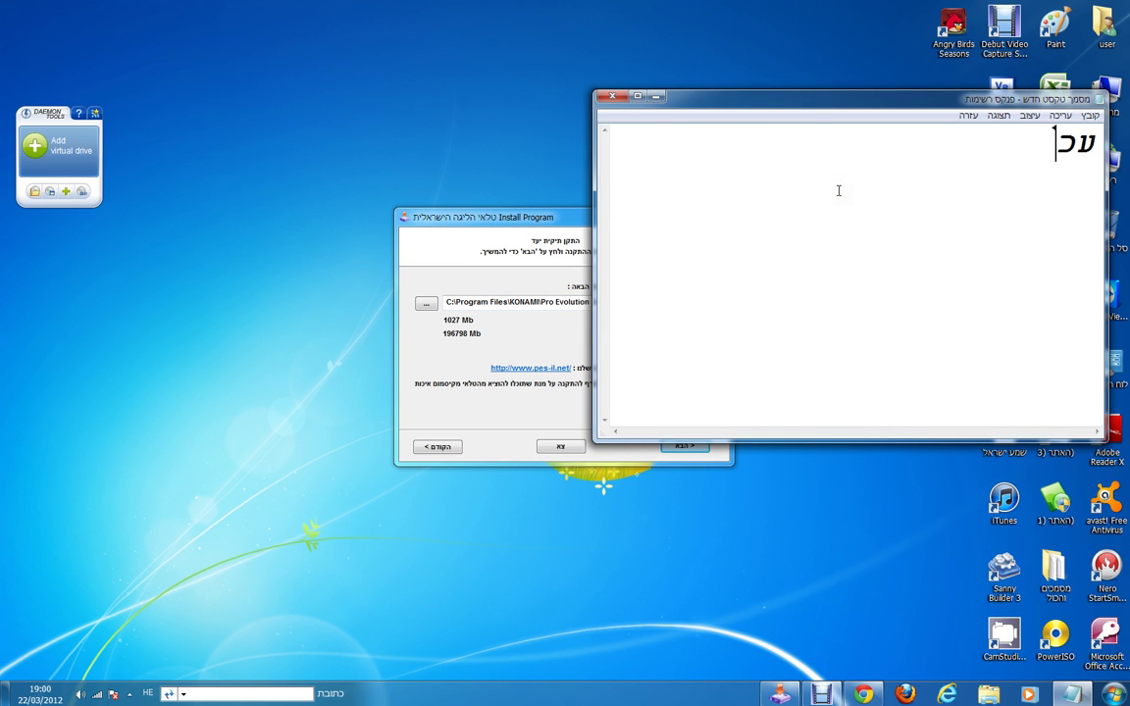
{"action": "type", "text": "שיו זה"}
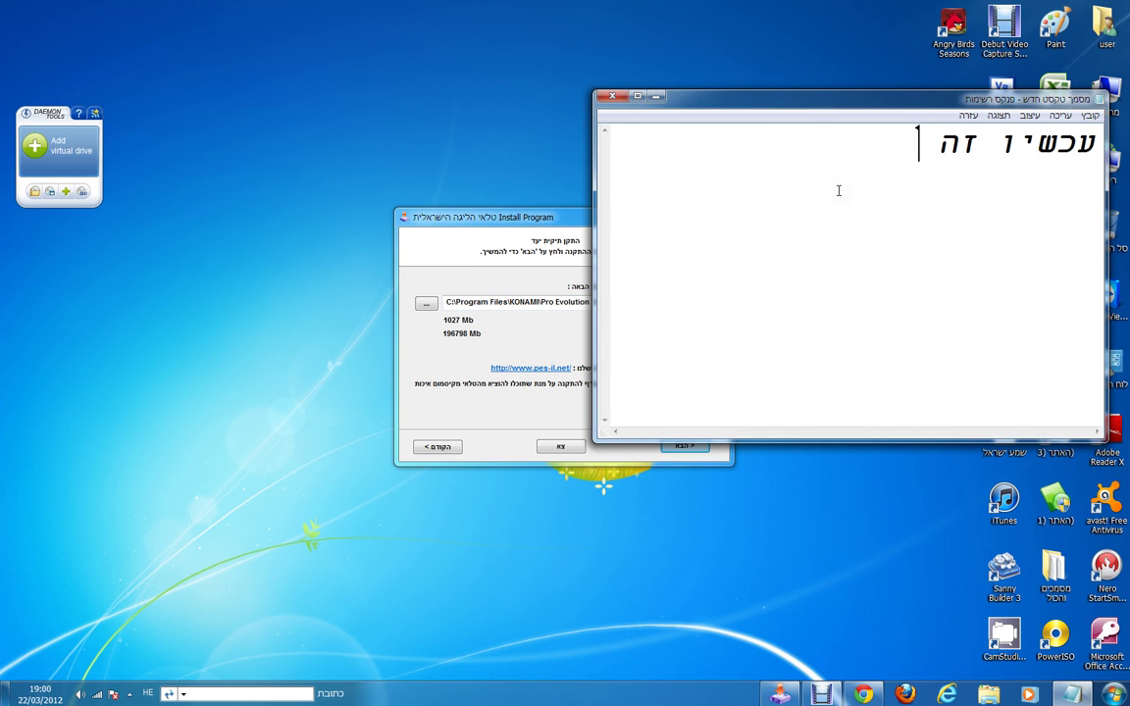
{"action": "type", "text": " אומר"}
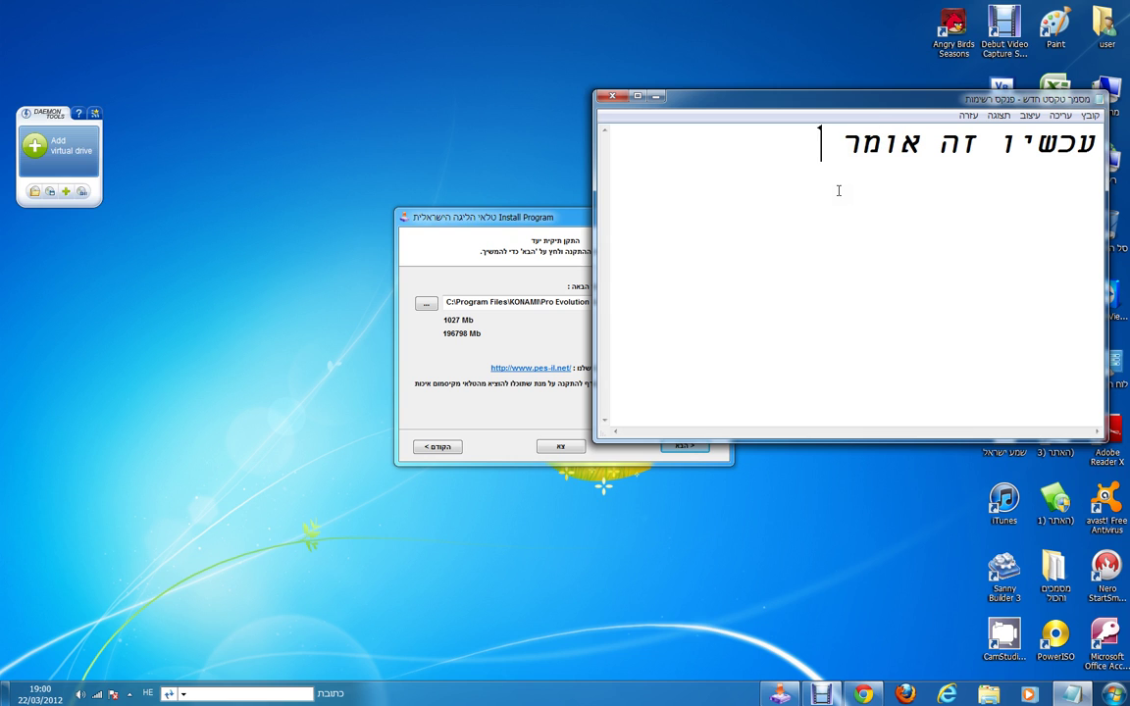
{"action": "type", "text": " לי עם אנ"}
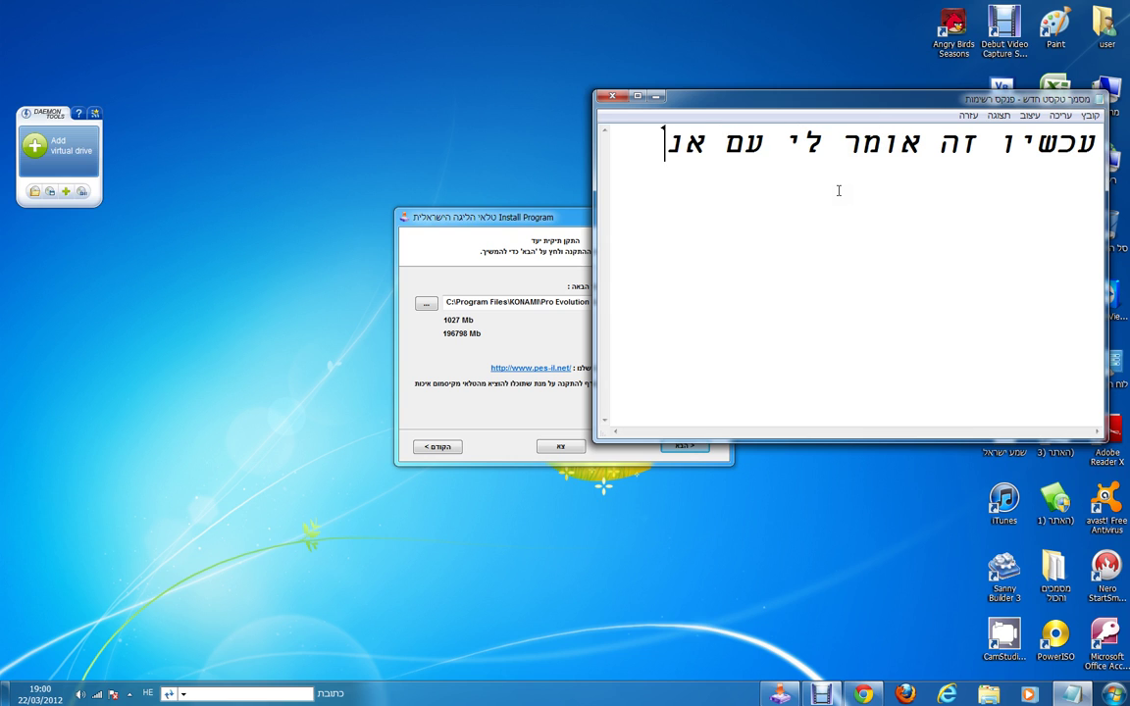
{"action": "type", "text": "י רוצה"}
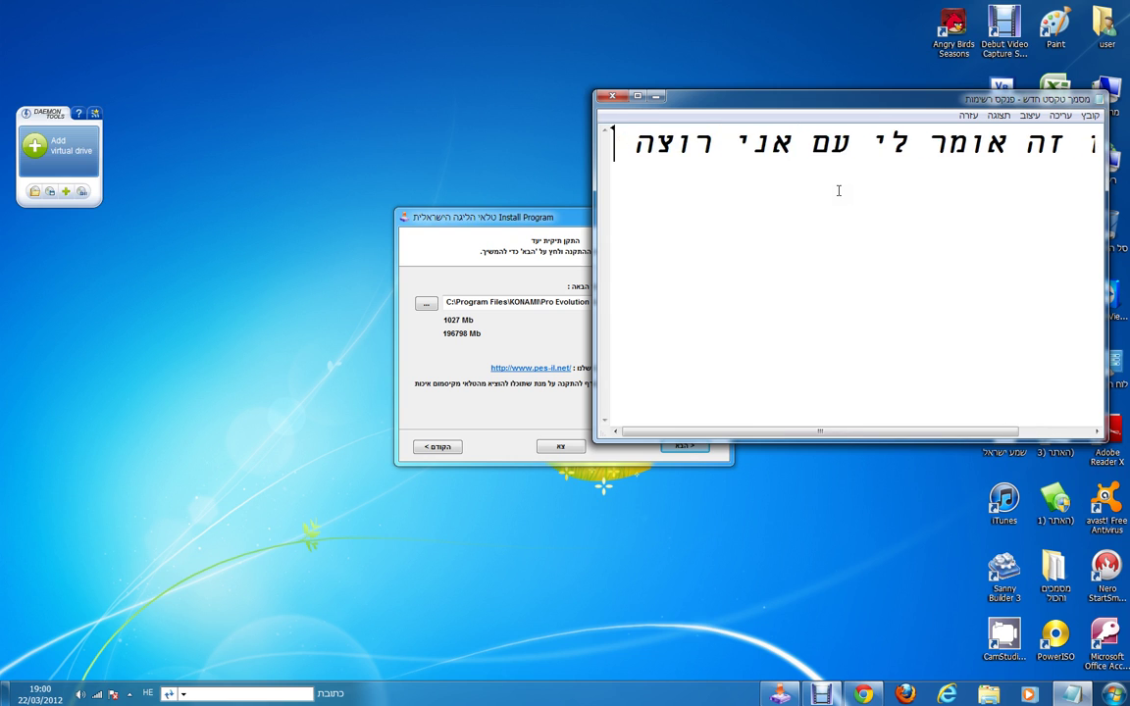
{"action": "type", "text": " להתקי"}
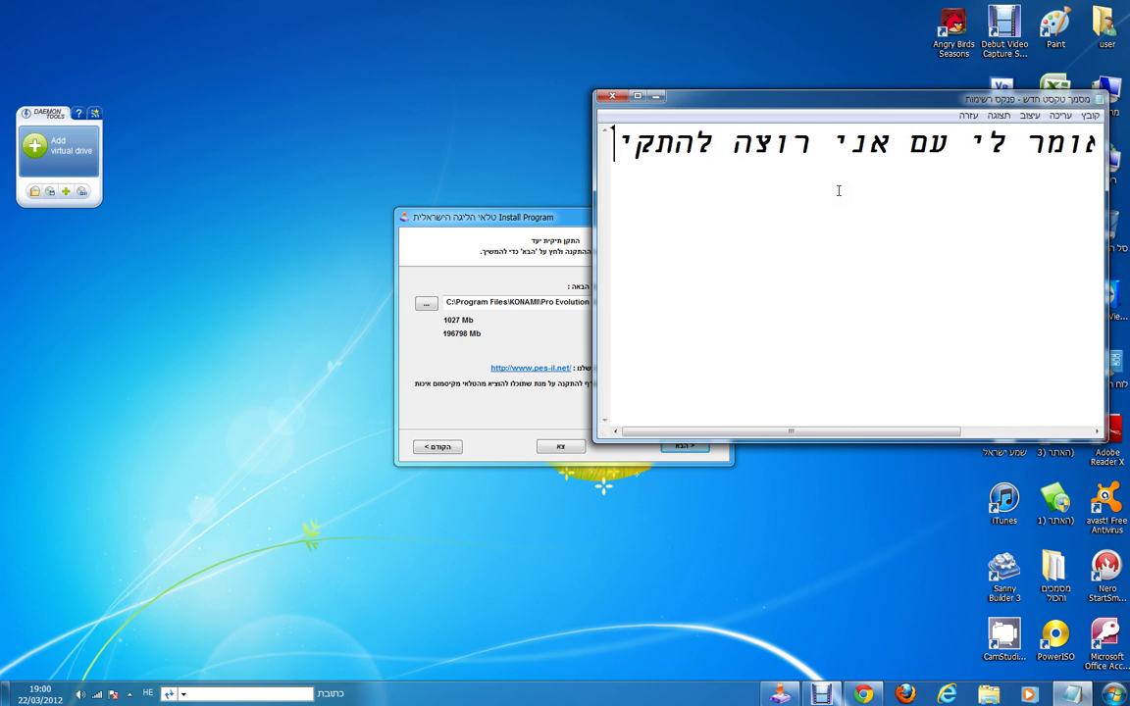
{"action": "type", "text": "ן שוב"}
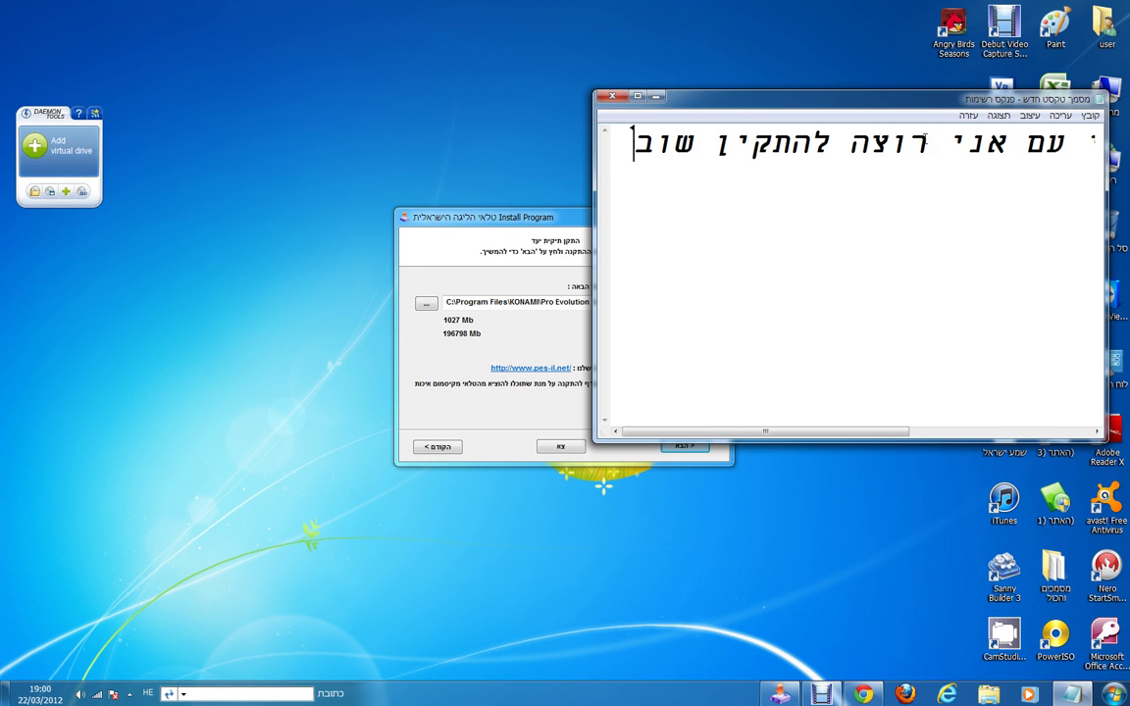
{"action": "key", "text": "BackSpace"}
{"action": "key", "text": "BackSpace"}
{"action": "key", "text": "BackSpace"}
{"action": "key", "text": "BackSpace"}
{"action": "key", "text": "BackSpace"}
{"action": "key", "text": "BackSpace"}
{"action": "key", "text": "BackSpace"}
{"action": "key", "text": "BackSpace"}
{"action": "key", "text": "BackSpace"}
{"action": "key", "text": "BackSpace"}
{"action": "key", "text": "BackSpace"}
{"action": "key", "text": "BackSpace"}
{"action": "key", "text": "BackSpace"}
{"action": "key", "text": "BackSpace"}
{"action": "key", "text": "BackSpace"}
{"action": "key", "text": "BackSpace"}
{"action": "key", "text": "BackSpace"}
{"action": "key", "text": "BackSpace"}
{"action": "key", "text": "BackSpace"}
{"action": "key", "text": "BackSpace"}
{"action": "type", "text": "עכש"}
{"action": "key", "text": "BackSpace"}
{"action": "key", "text": "BackSpace"}
{"action": "key", "text": "BackSpace"}
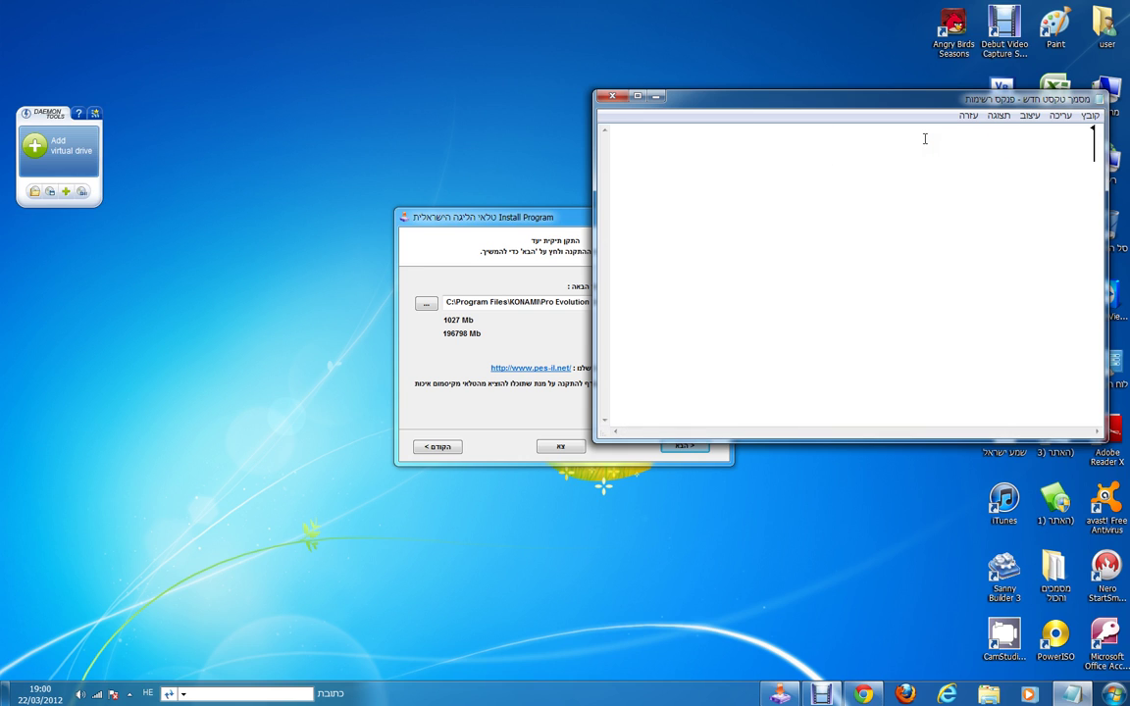
Step: Write "אבל לי יש אני לא מתקין" in the empty note and erase it again
{"action": "type", "text": "אבל לי יש אני ל"}
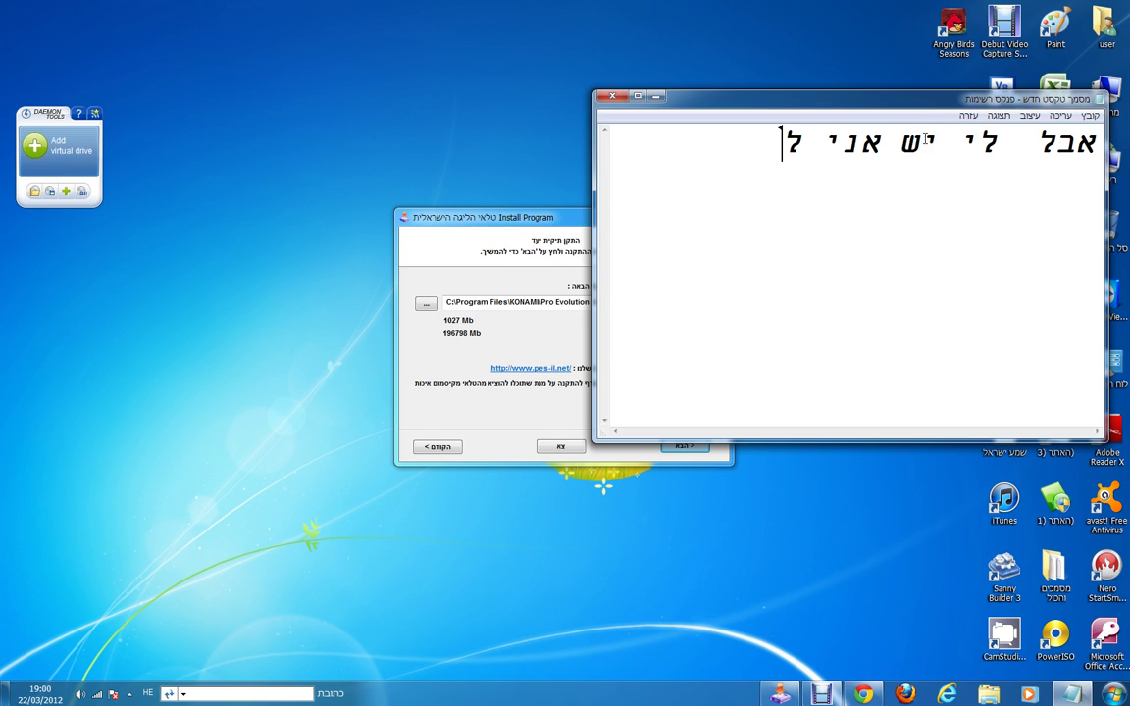
{"action": "type", "text": "ט"}
{"action": "type", "text": " מתקין"}
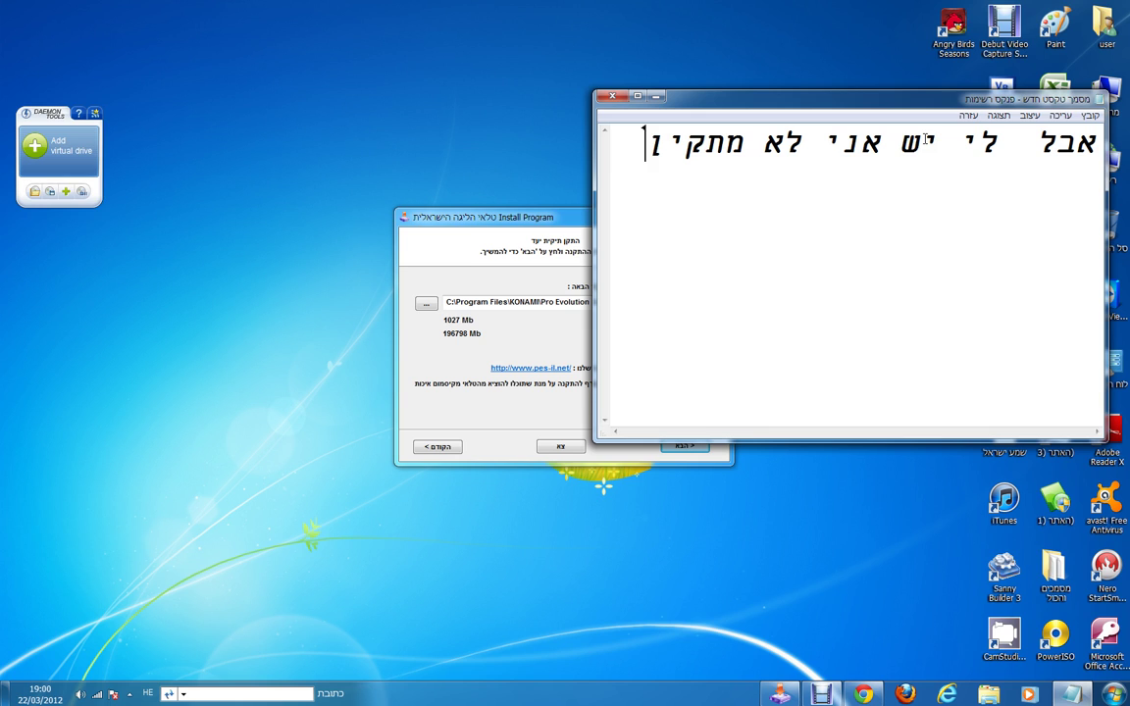
{"action": "key", "text": "BackSpace"}
{"action": "key", "text": "BackSpace"}
{"action": "key", "text": "BackSpace"}
{"action": "key", "text": "BackSpace"}
{"action": "key", "text": "BackSpace"}
{"action": "key", "text": "BackSpace"}
{"action": "key", "text": "BackSpace"}
{"action": "key", "text": "BackSpace"}
{"action": "key", "text": "BackSpace"}
{"action": "key", "text": "BackSpace"}
{"action": "key", "text": "BackSpace"}
{"action": "key", "text": "BackSpace"}
{"action": "key", "text": "BackSpace"}
{"action": "key", "text": "BackSpace"}
{"action": "key", "text": "BackSpace"}
{"action": "key", "text": "BackSpace"}
{"action": "key", "text": "BackSpace"}
{"action": "key", "text": "BackSpace"}
{"action": "key", "text": "BackSpace"}
{"action": "key", "text": "BackSpace"}
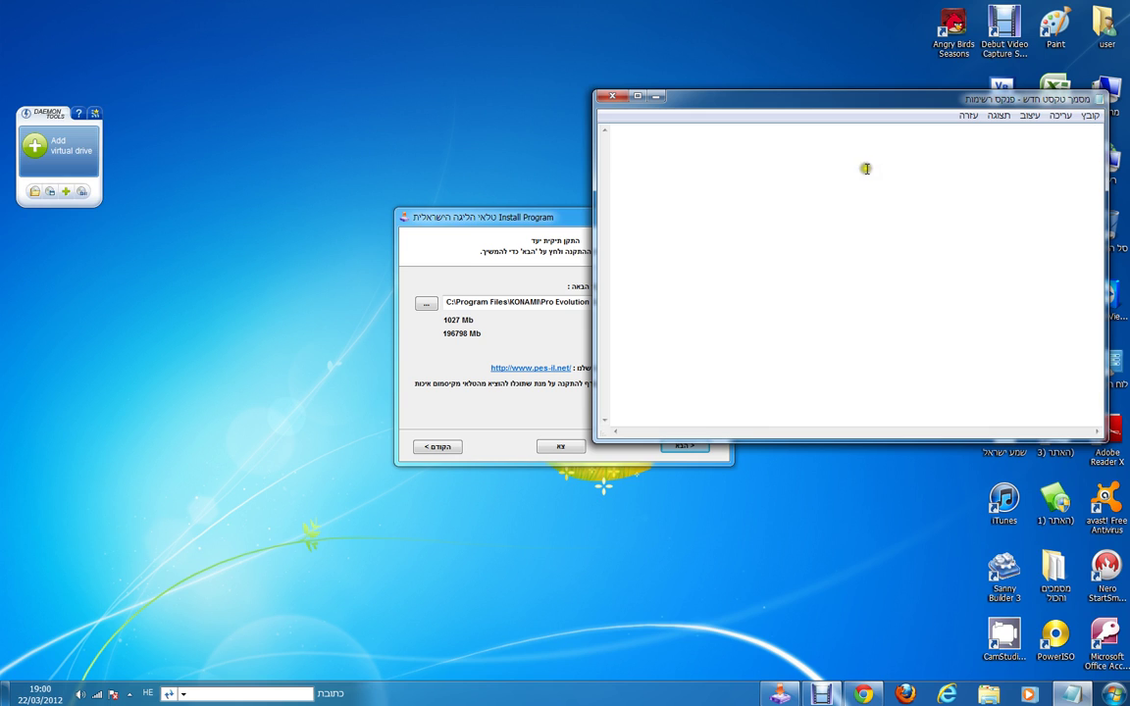
Step: Put Notepad away, move the installer window up, and show and dismiss the prompt about creating the destination directory
{"action": "left_click", "coordinate": [612, 95]}
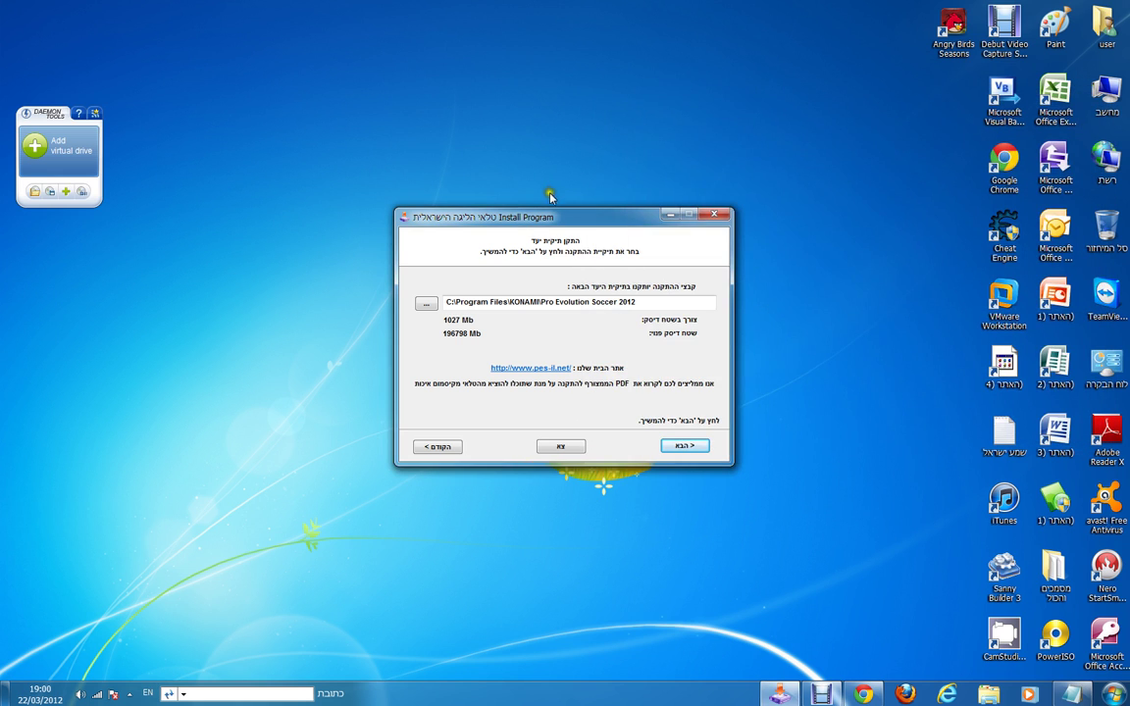
{"action": "left_click_drag", "start_coordinate": [545, 216], "coordinate": [569, 39]}
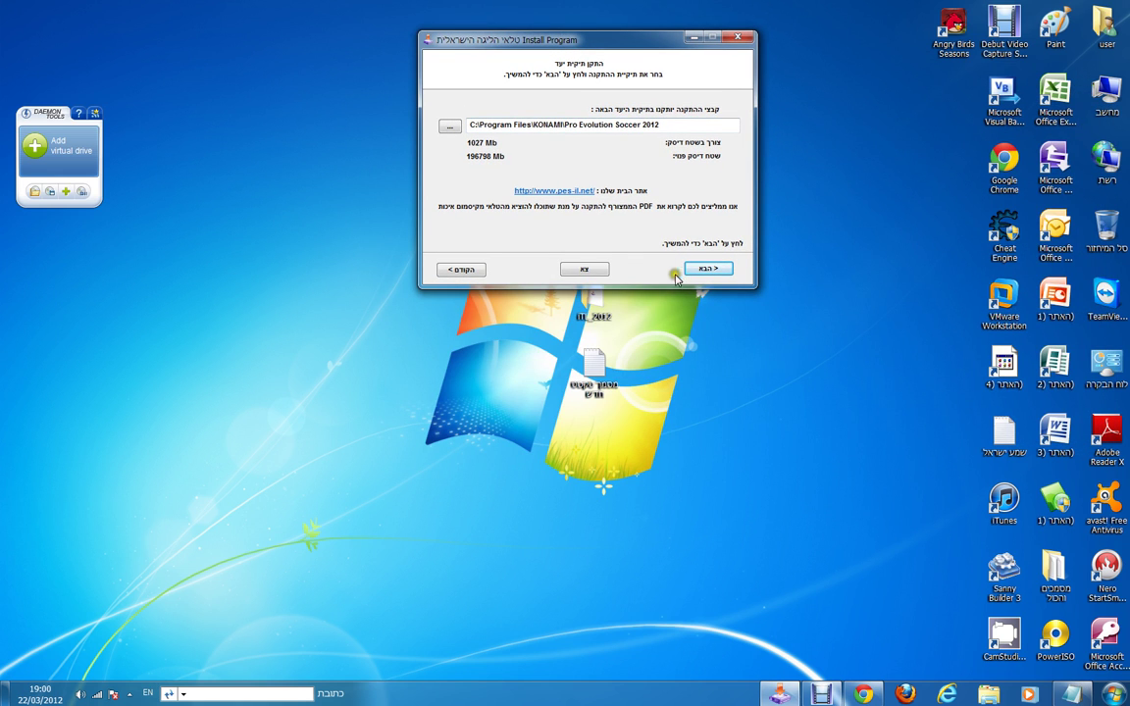
{"action": "left_click", "coordinate": [705, 268]}
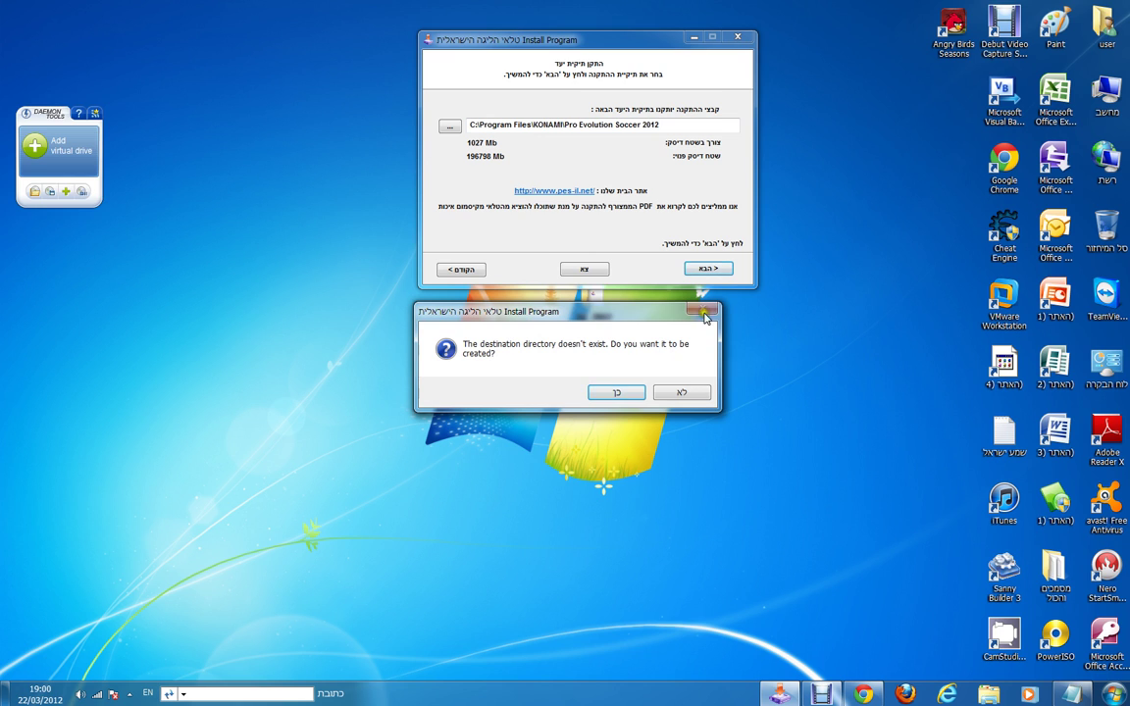
{"action": "left_click_drag", "start_coordinate": [424, 316], "coordinate": [383, 419]}
{"action": "left_click", "coordinate": [598, 496]}
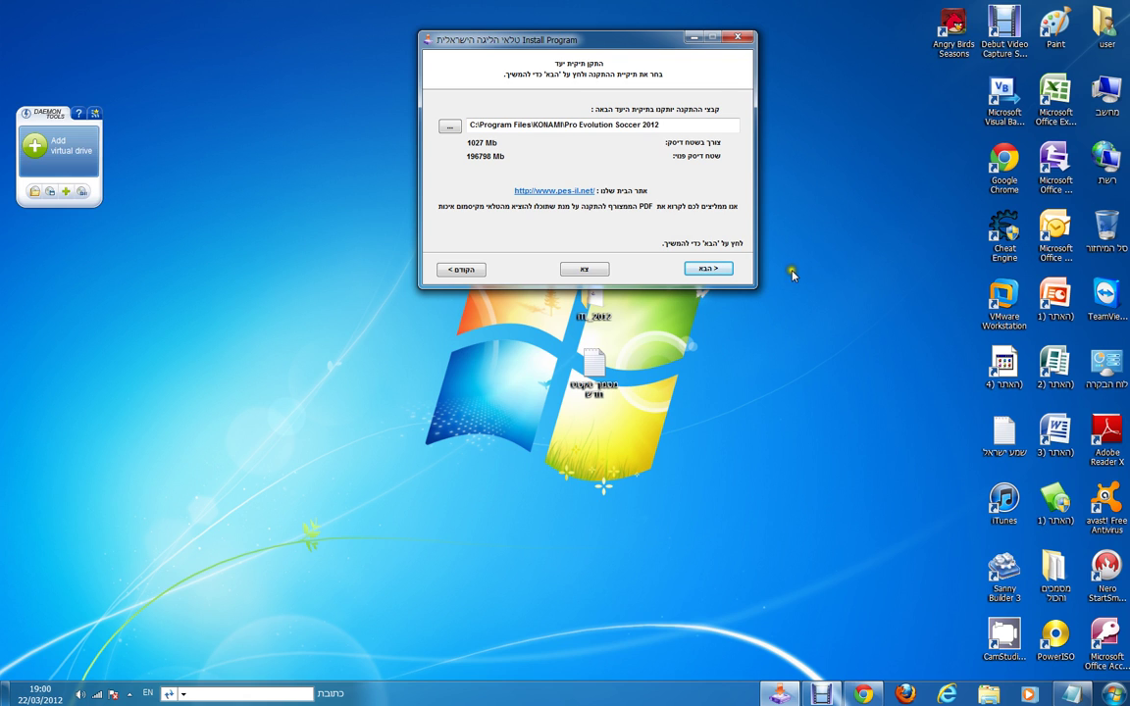
Step: Exit the patch installer without installing, confirming the exit and acknowledging the closing notice
{"action": "left_click", "coordinate": [737, 36]}
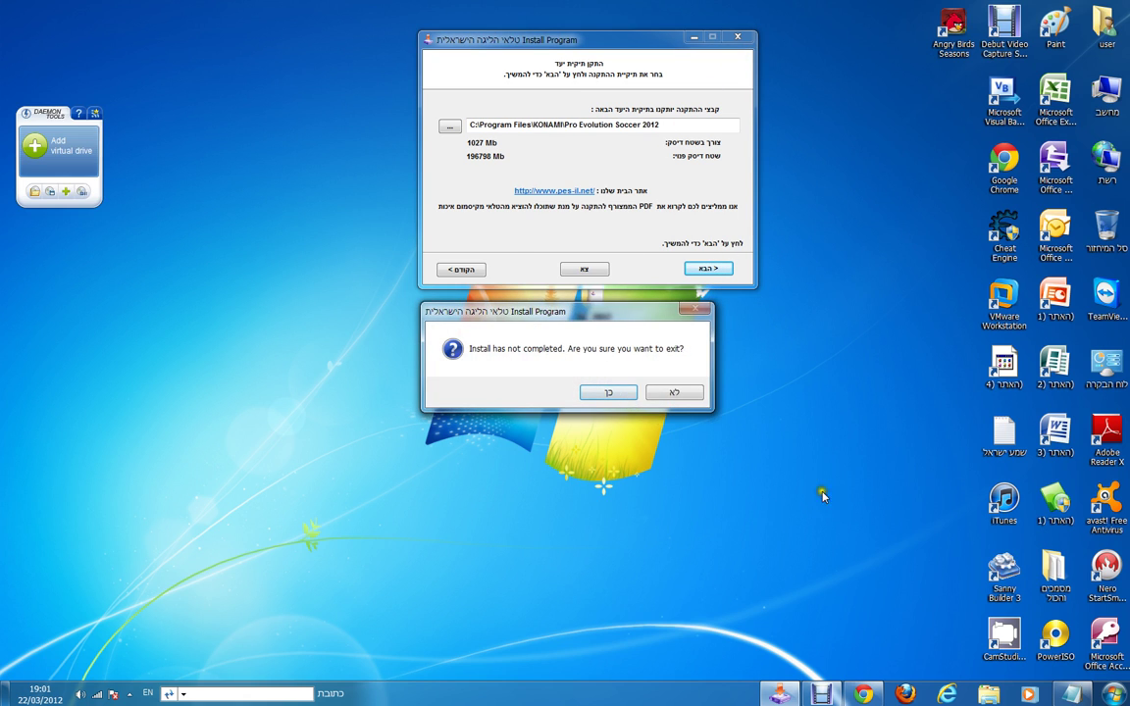
{"action": "left_click", "coordinate": [607, 393]}
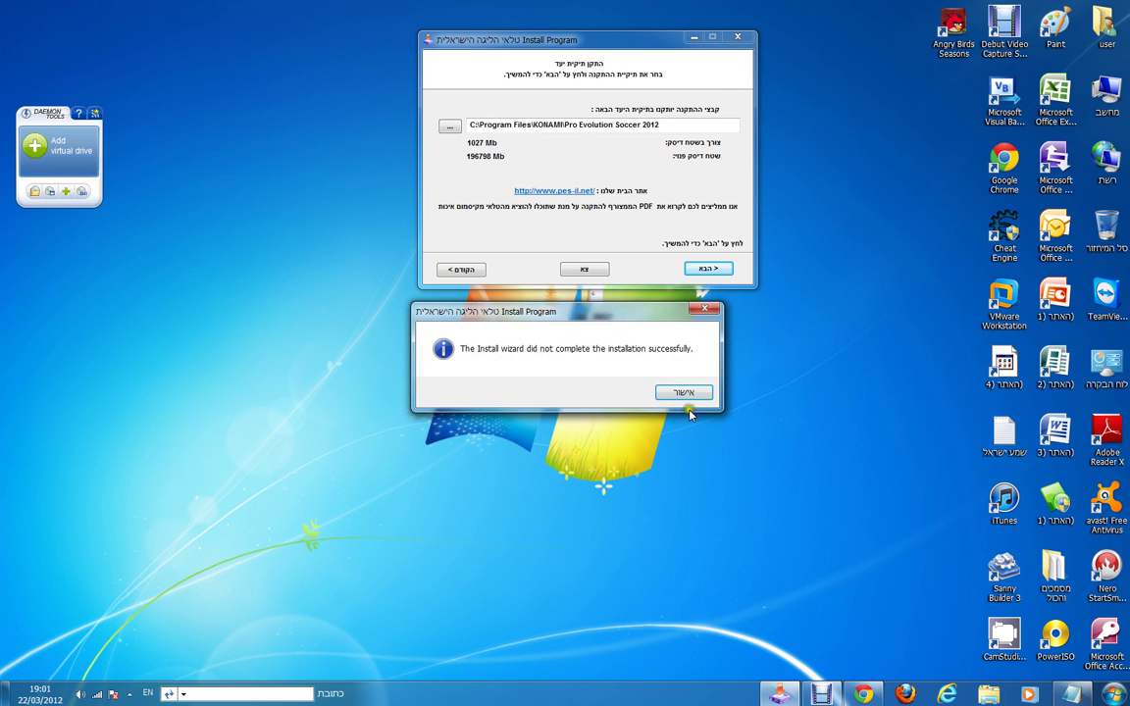
{"action": "left_click", "coordinate": [682, 392]}
{"action": "left_click", "coordinate": [579, 269]}
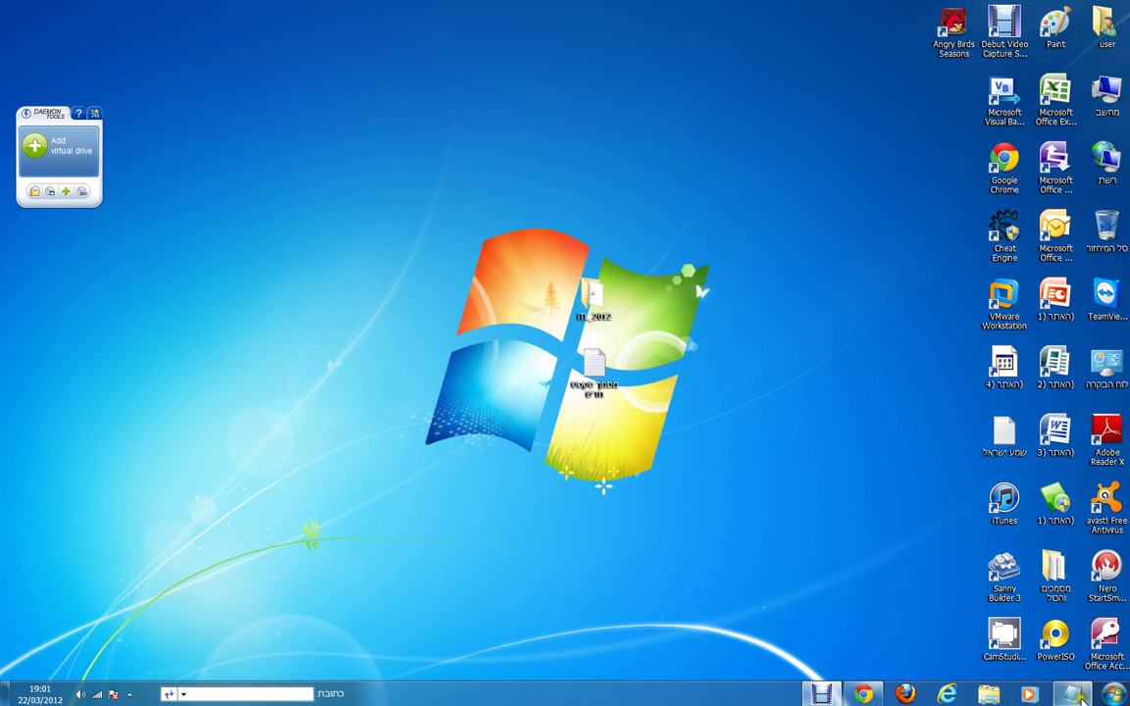
Step: Write "יייייאלה ביייי" and "תהנו......." on two lines of the reopened note, erase them and switch to the Debut recorder
{"action": "left_click", "coordinate": [1077, 696]}
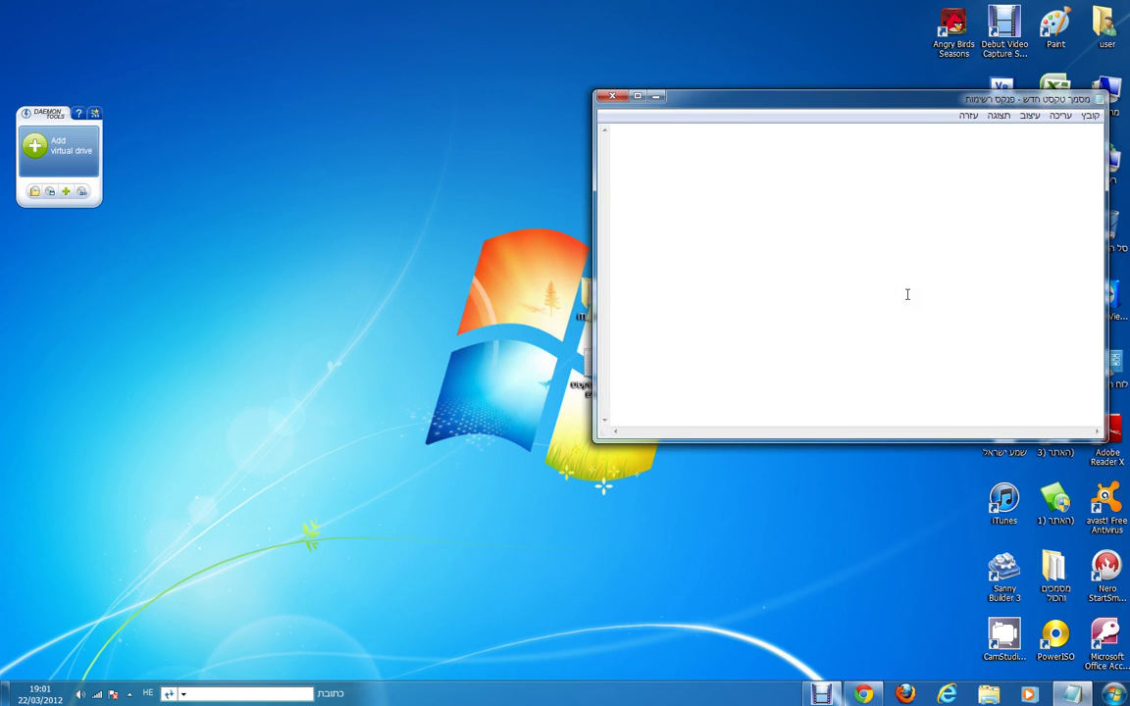
{"action": "left_click", "coordinate": [906, 295]}
{"action": "type", "text": "ייייאלה ביייי "}
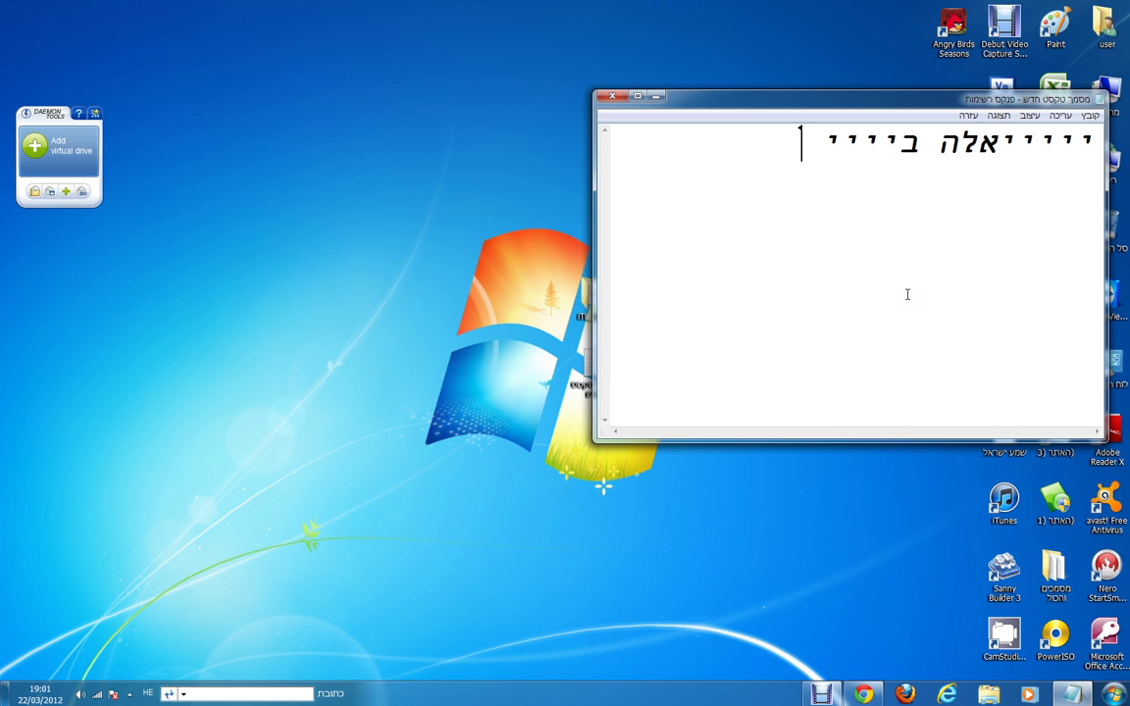
{"action": "type", "text": "תהנו......."}
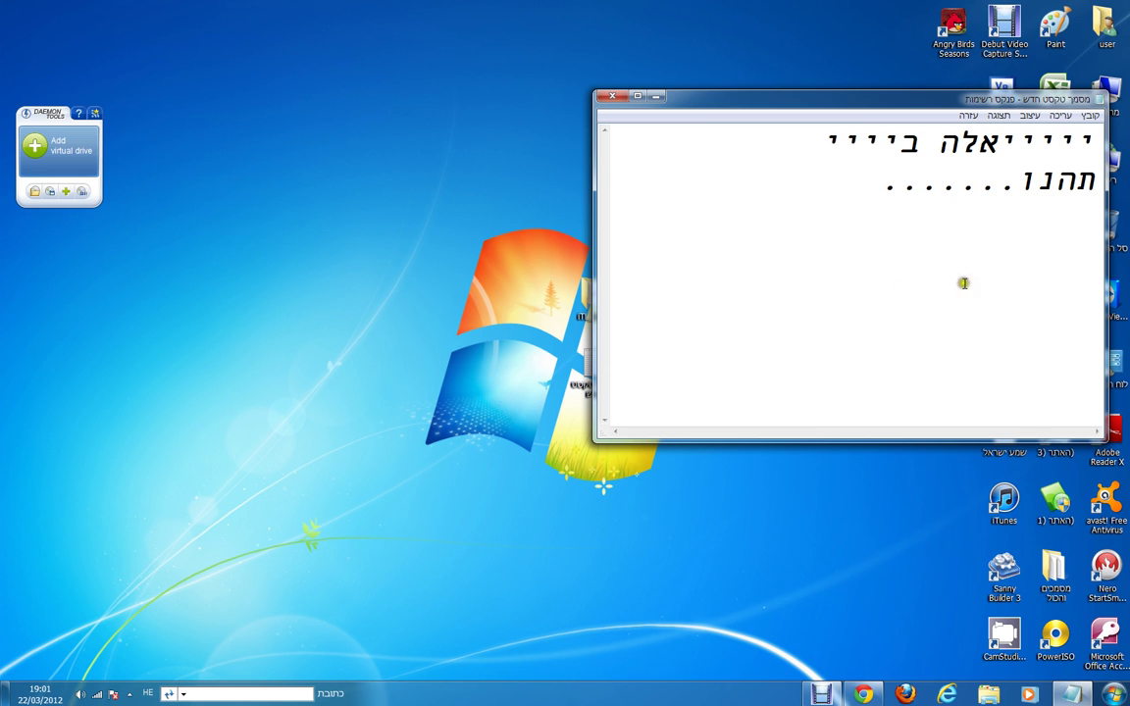
{"action": "key", "text": "ctrl+a"}
{"action": "key", "text": "Delete"}
{"action": "left_click", "coordinate": [821, 693]}
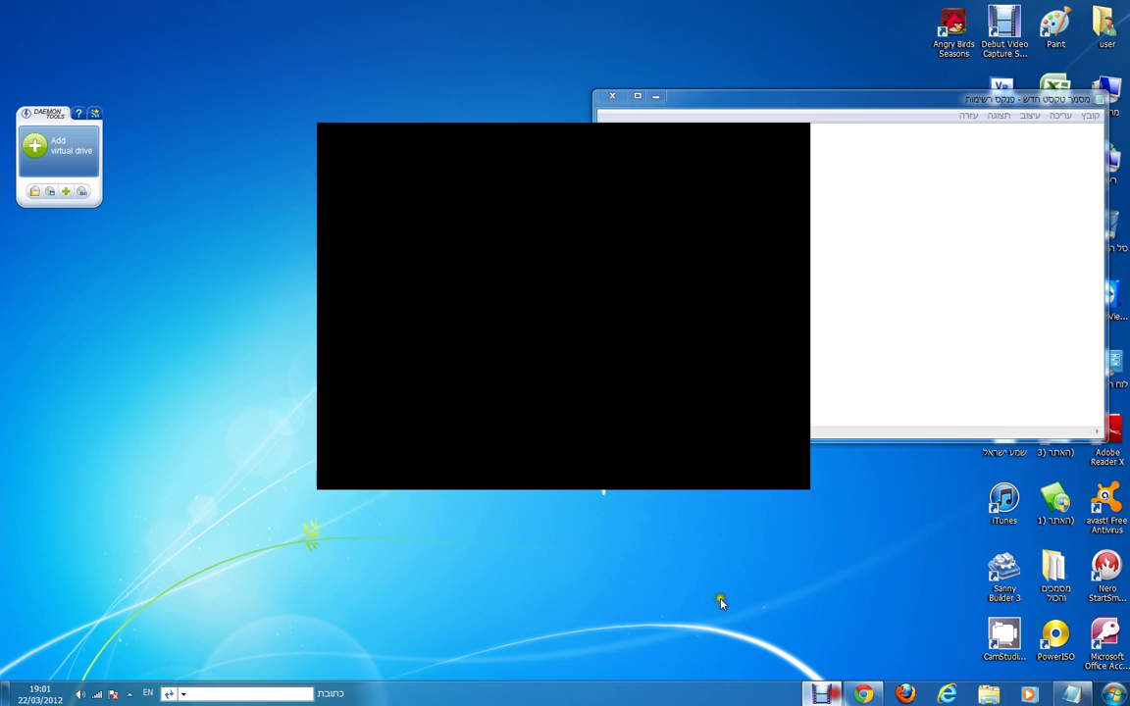